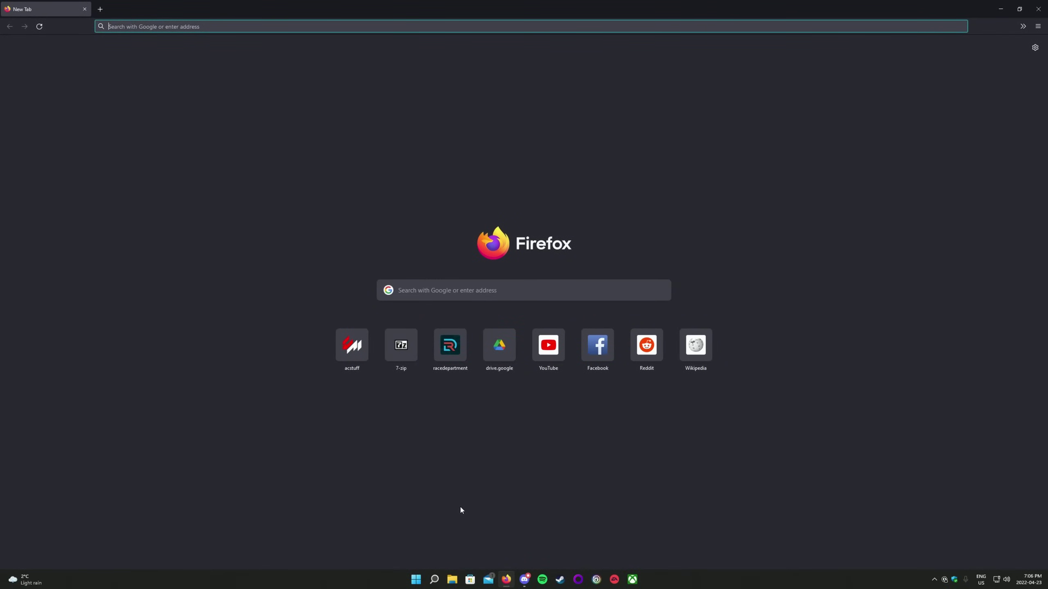
Go to the 7-zip.org website in Firefox
left_click(137, 25)
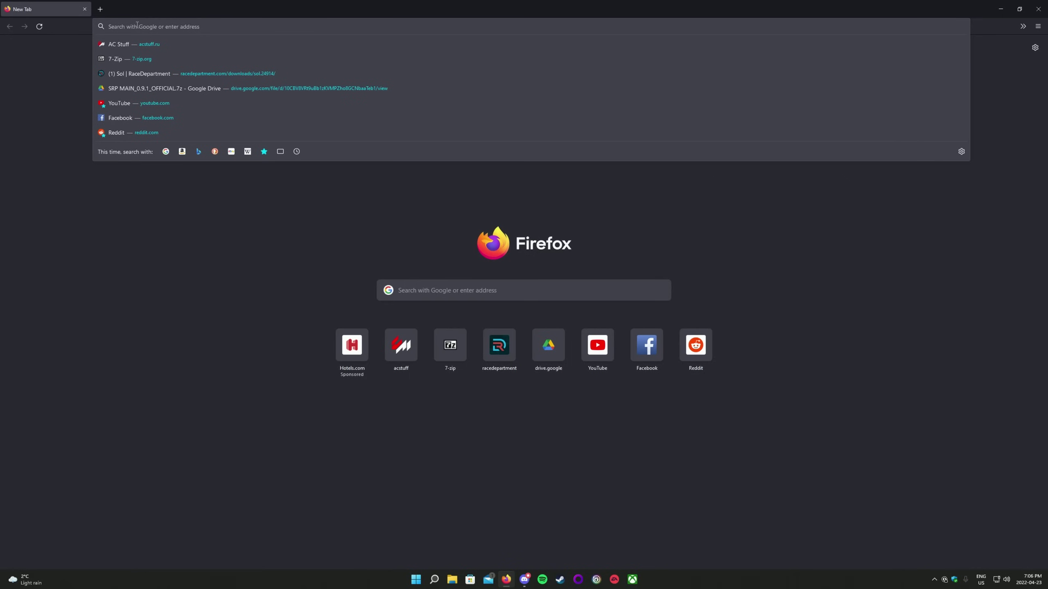
type("7-ZIP")
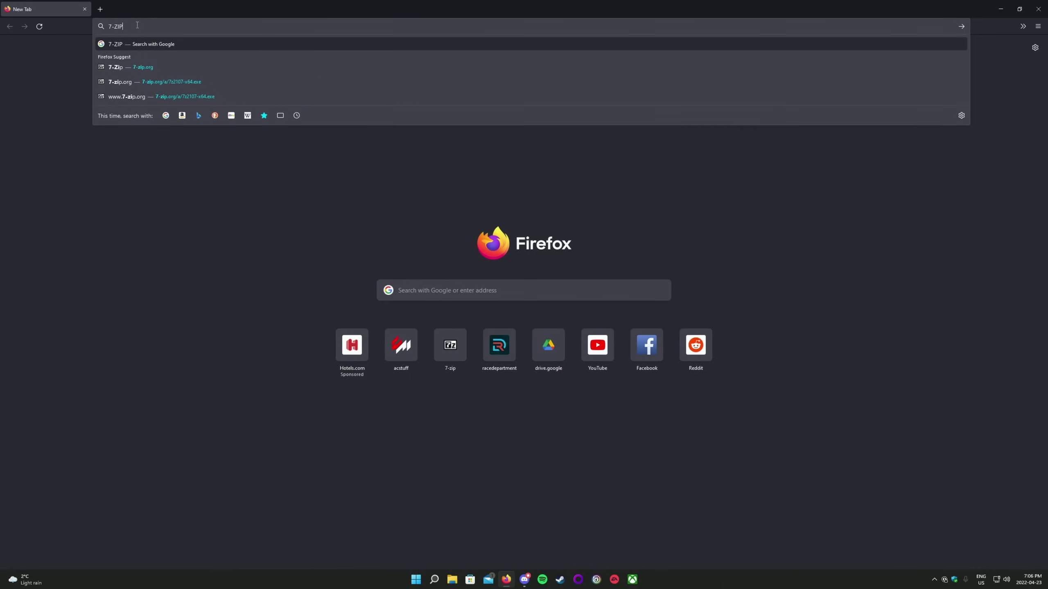
type(".org")
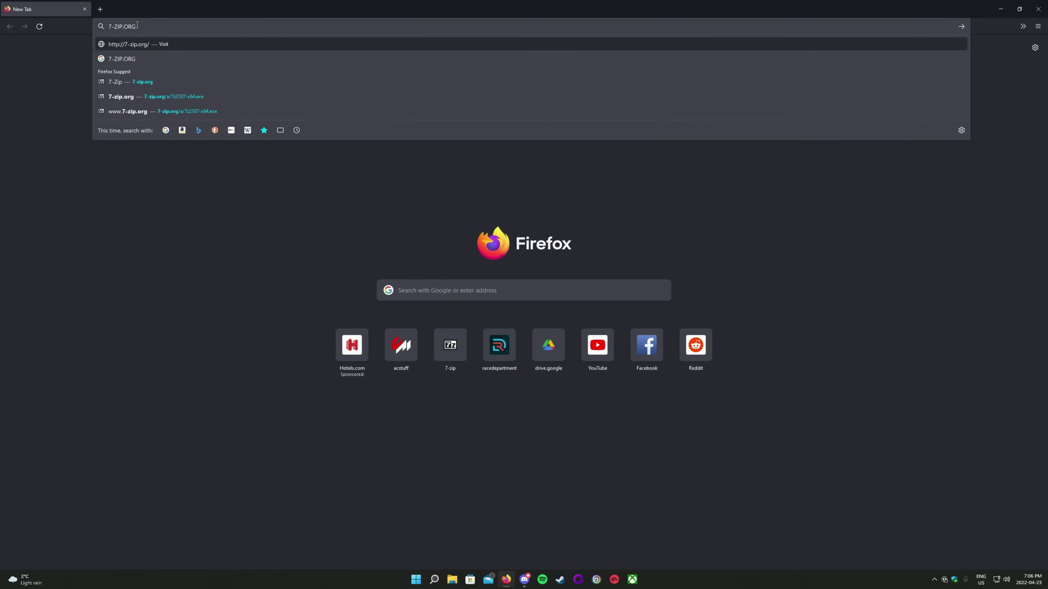
key("Return")
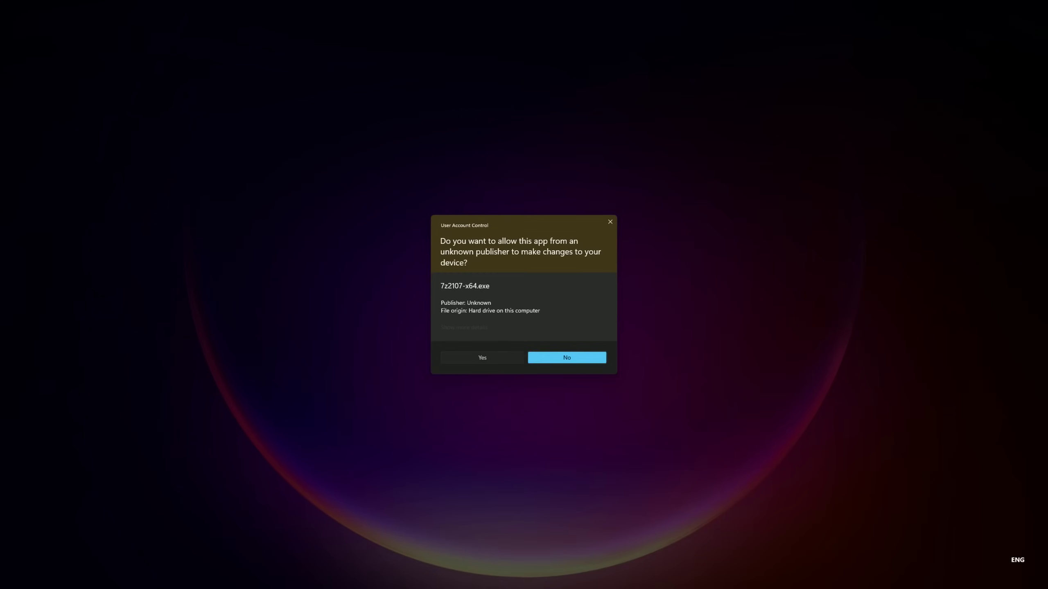
Install 7-Zip 21.07 (x64) in the default destination folder and close the finished setup and the browser
left_click(520, 316)
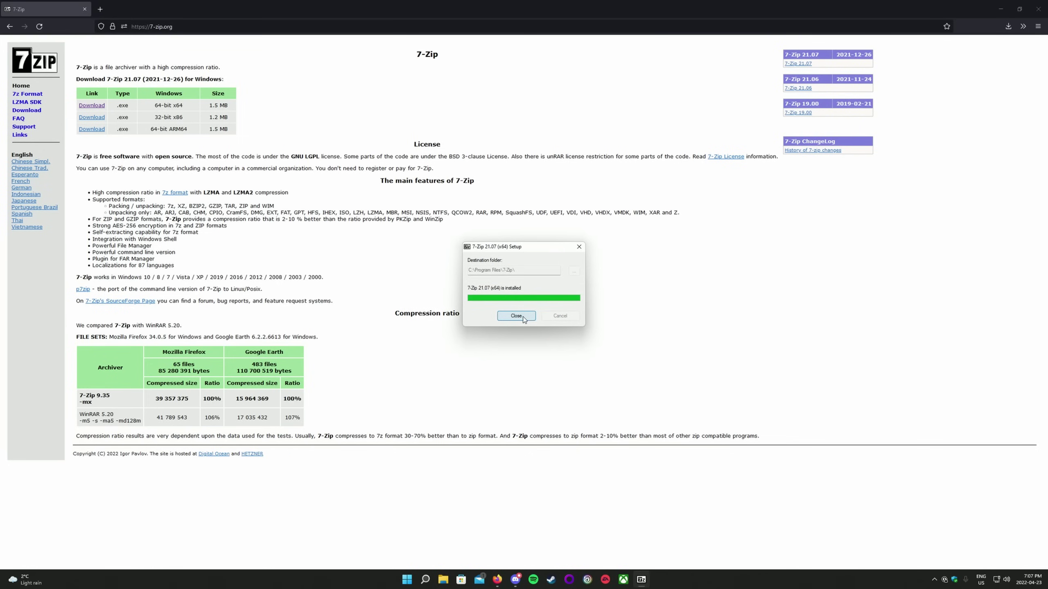
left_click(516, 316)
left_click(1038, 9)
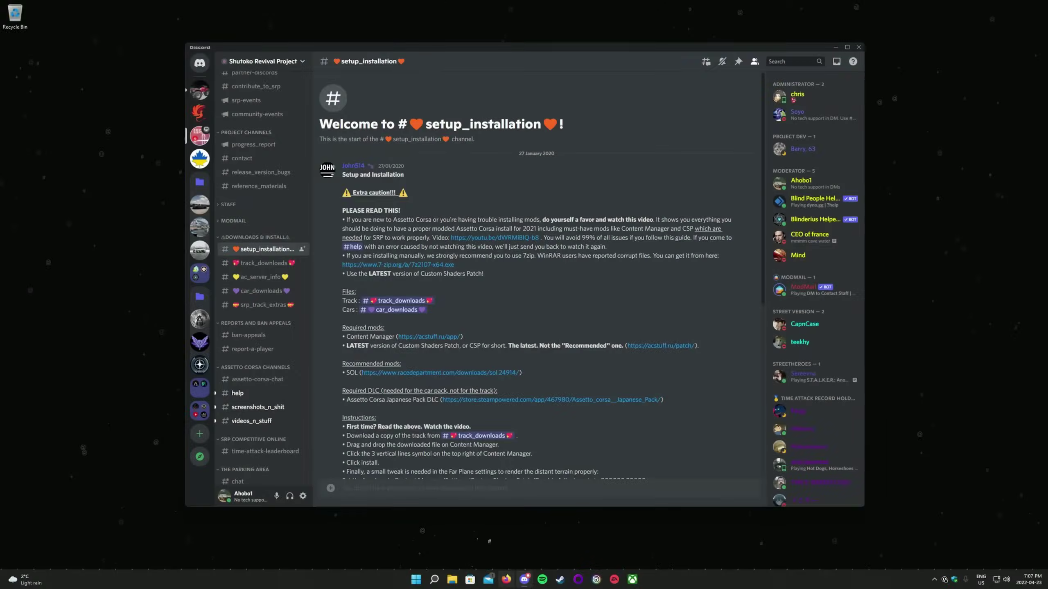
Reopen Firefox and go to acstuff.ru/app/, the Content Manager page
left_click(506, 579)
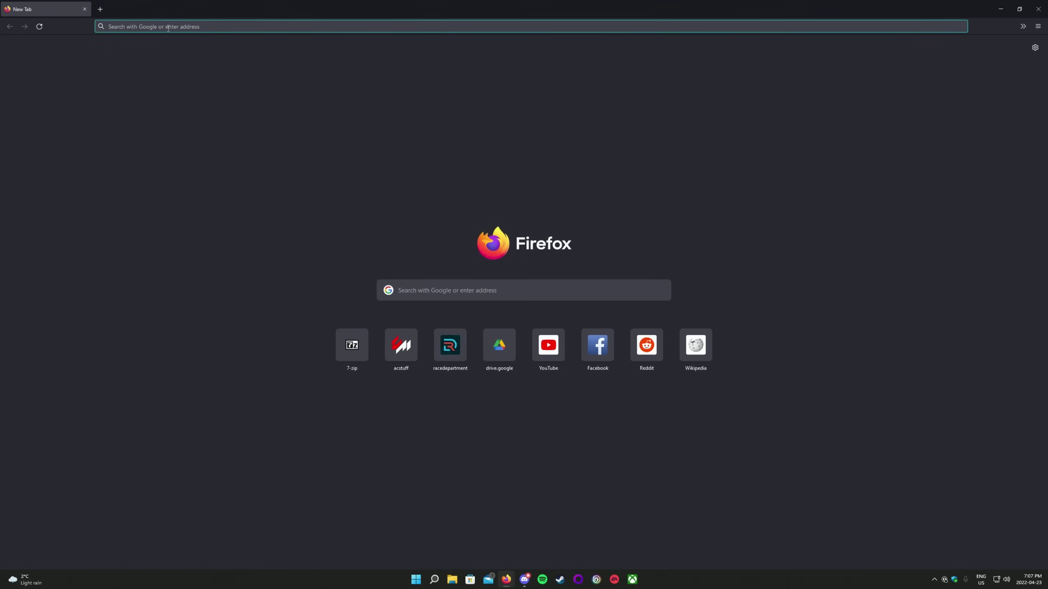
left_click(168, 26)
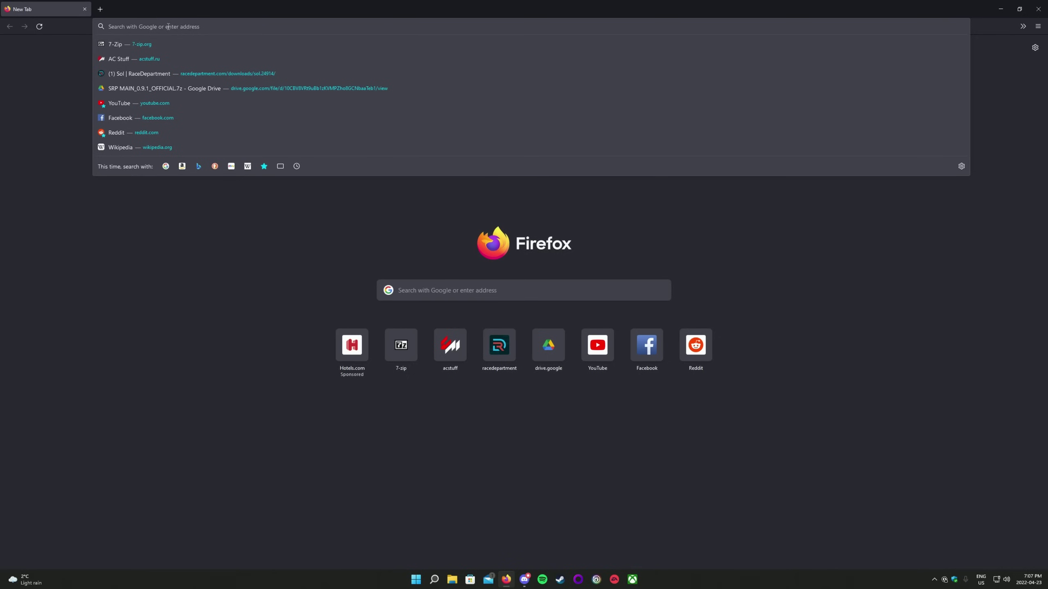
type("acstuff.ru/app/")
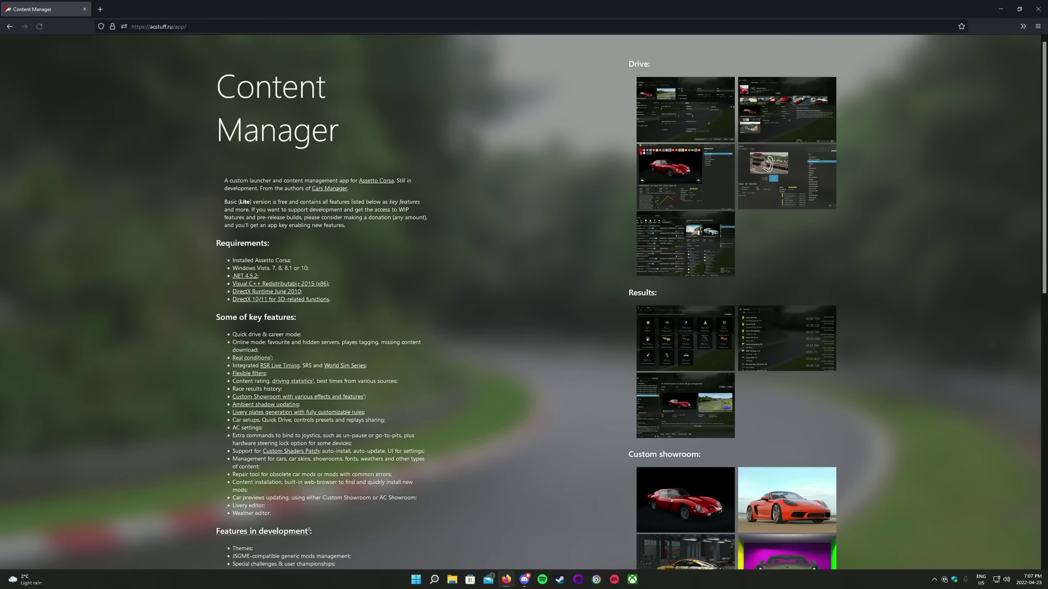
Download Content Manager directly as latest.zip, show it in its folder and close the browser
scroll(298, 284, "down", 10)
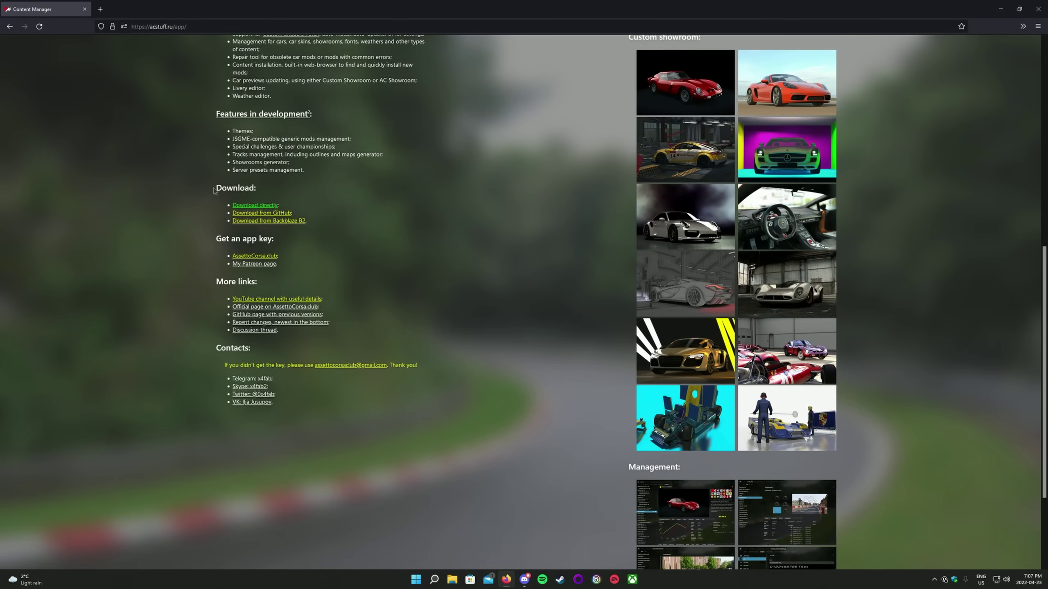
left_click_drag(214, 190, 302, 192)
left_click(266, 207)
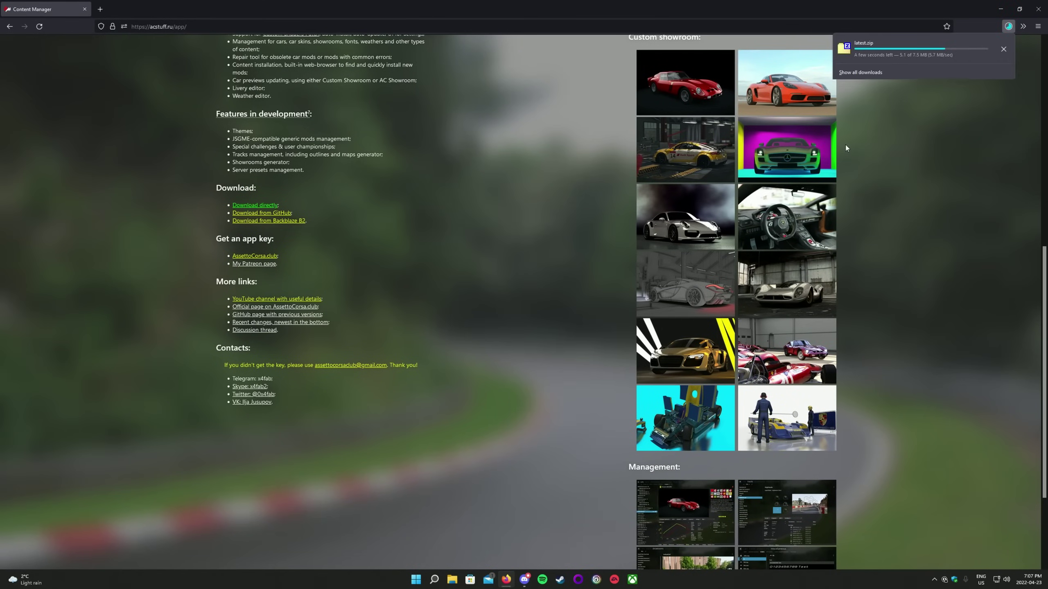
left_click(1003, 47)
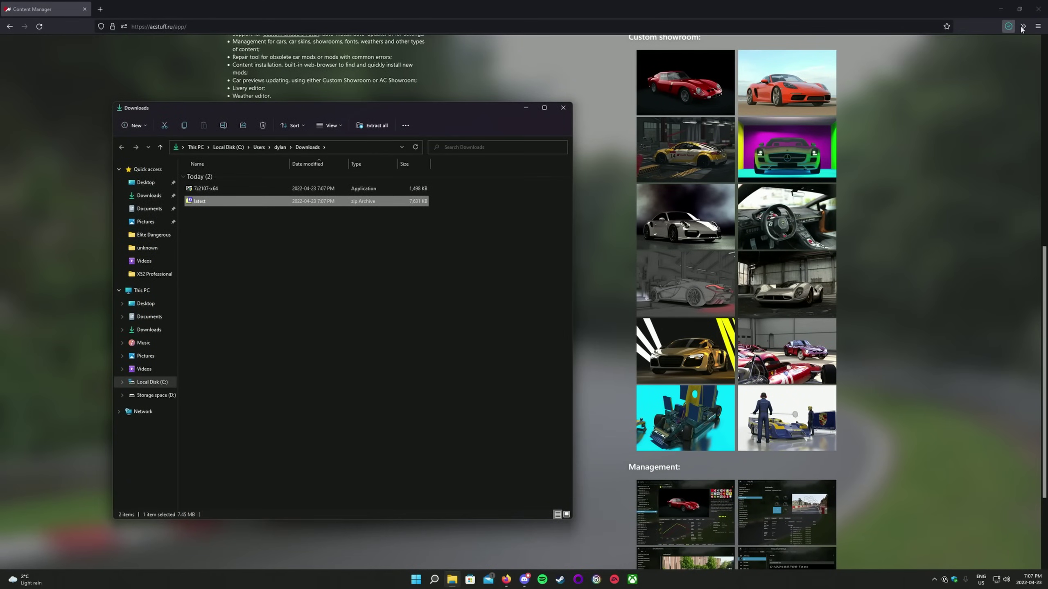
left_click(1038, 9)
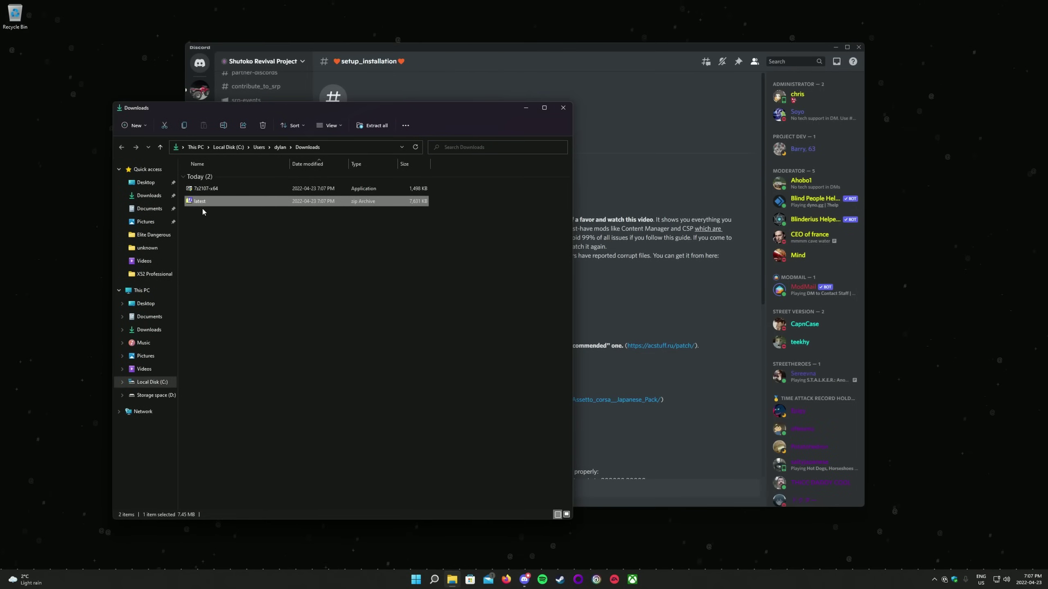
Open latest.zip with 7-Zip File Manager, extract Content Manager.exe and Manifest.json to the desktop, and close the archive and Downloads windows
right_click(208, 202)
mouse_move(247, 243)
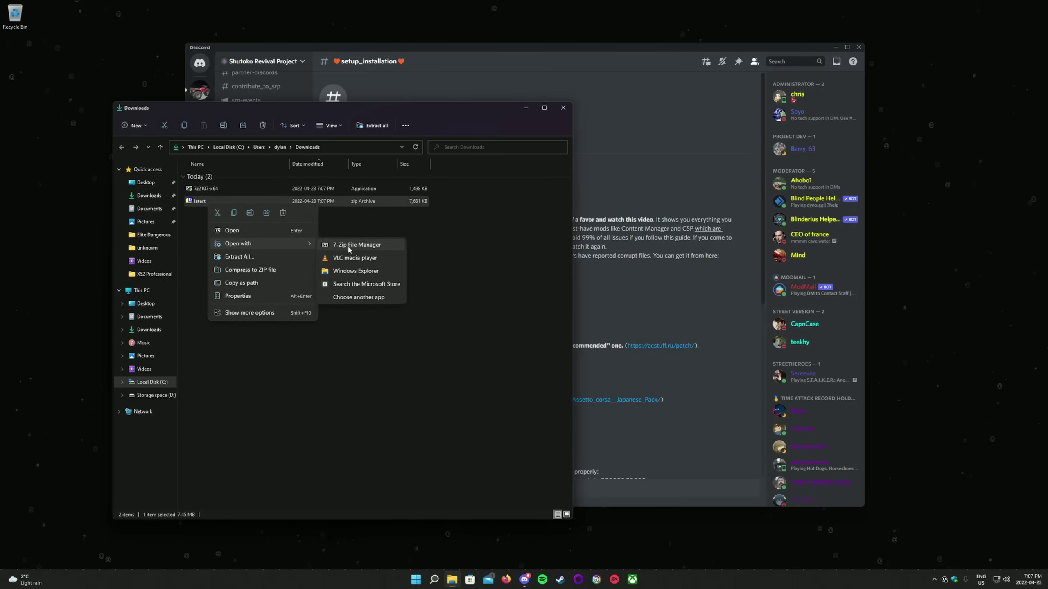
left_click(358, 243)
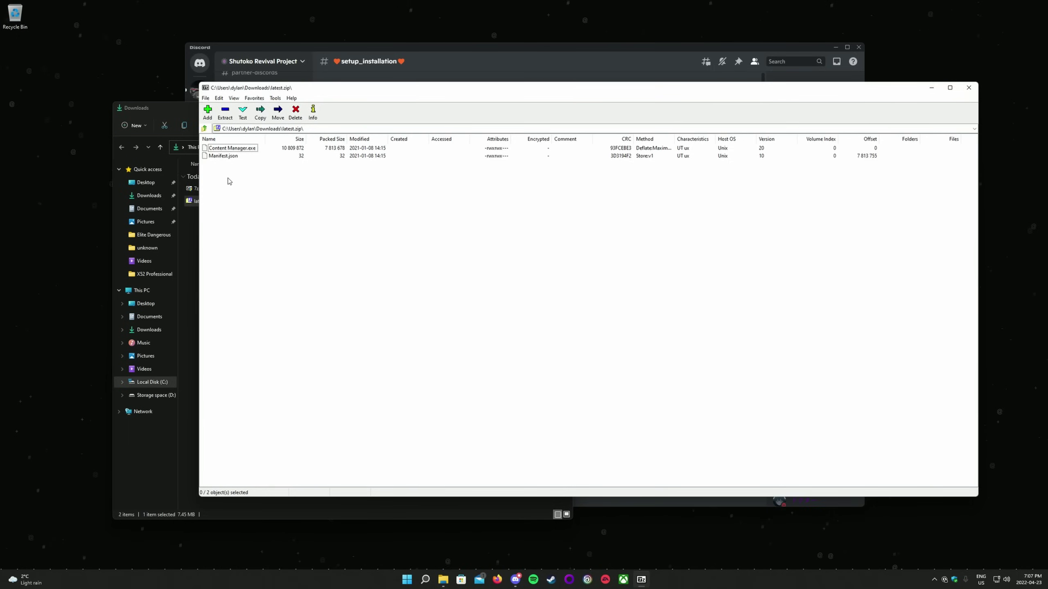
left_click_drag(226, 180, 23, 62)
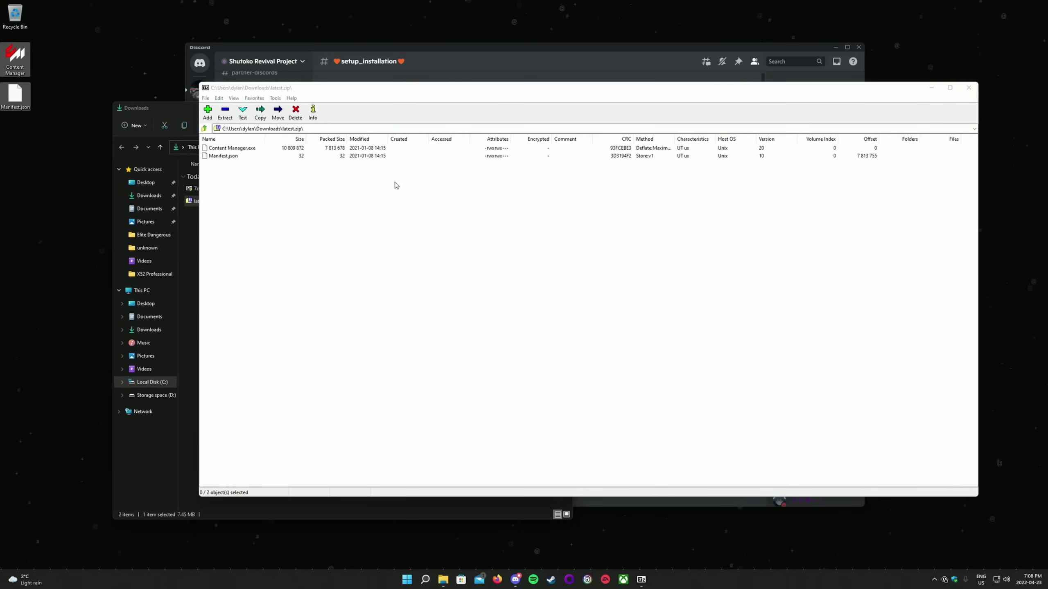
left_click(968, 88)
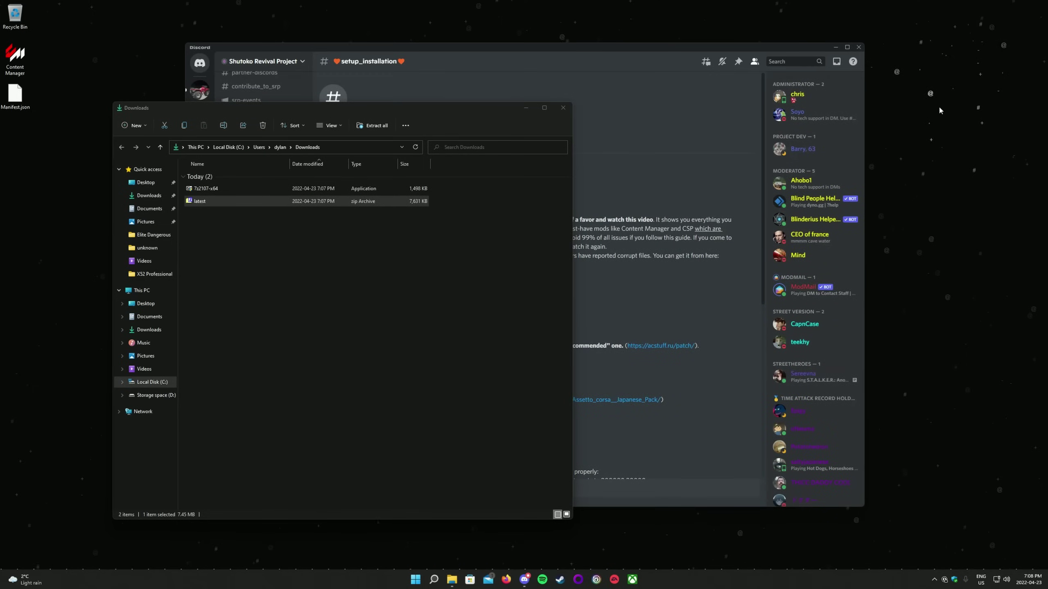
left_click_drag(329, 110, 387, 77)
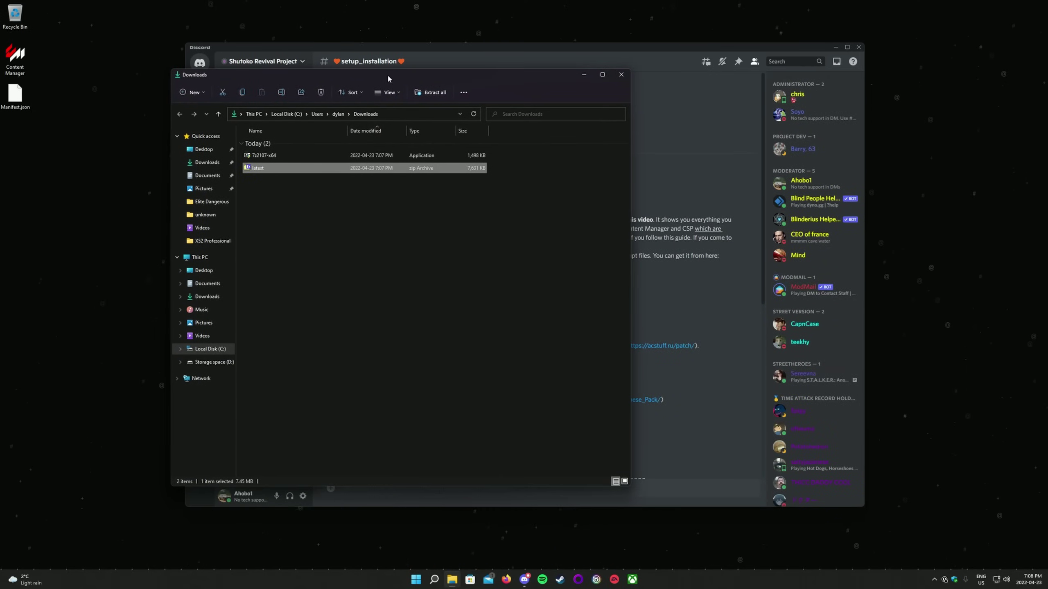
left_click(622, 75)
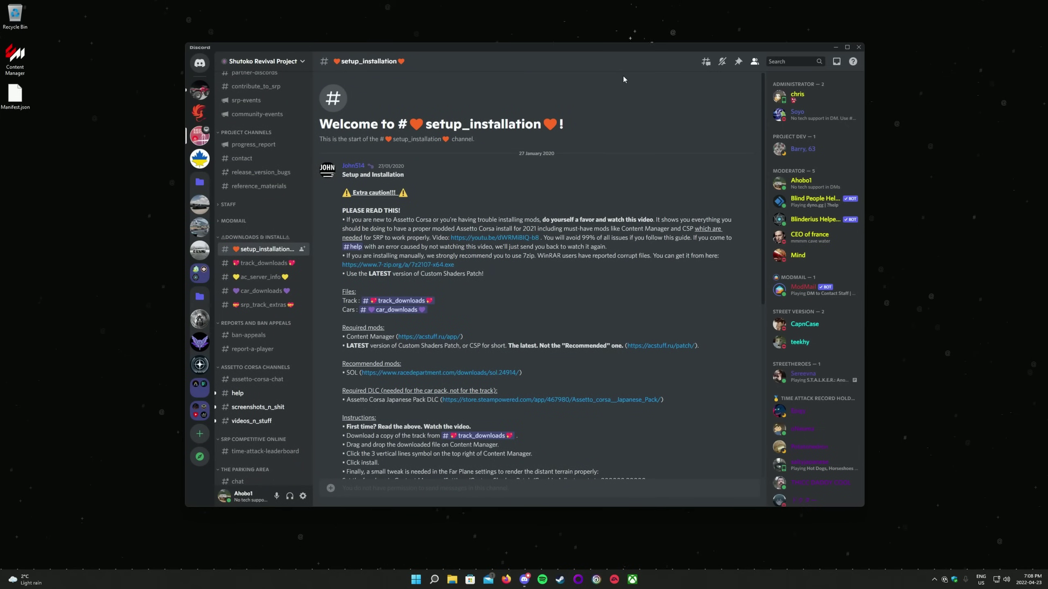
Launch Content Manager from the desktop, install the 7-Zip and CefSharp (79.1.360, x86) plugins, and finish the initial setup
double_click(19, 63)
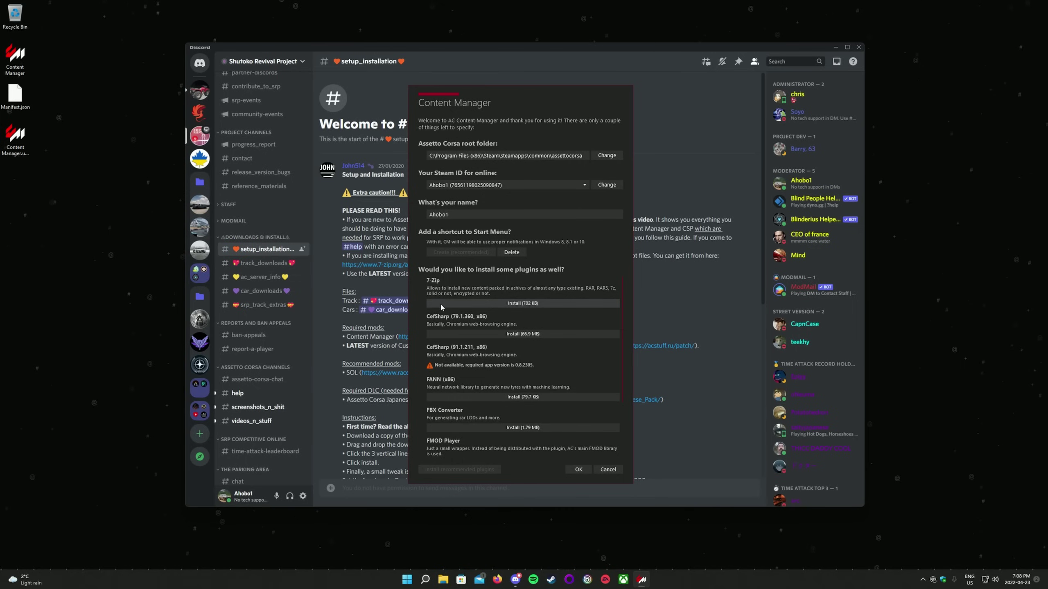
left_click(462, 302)
left_click(499, 325)
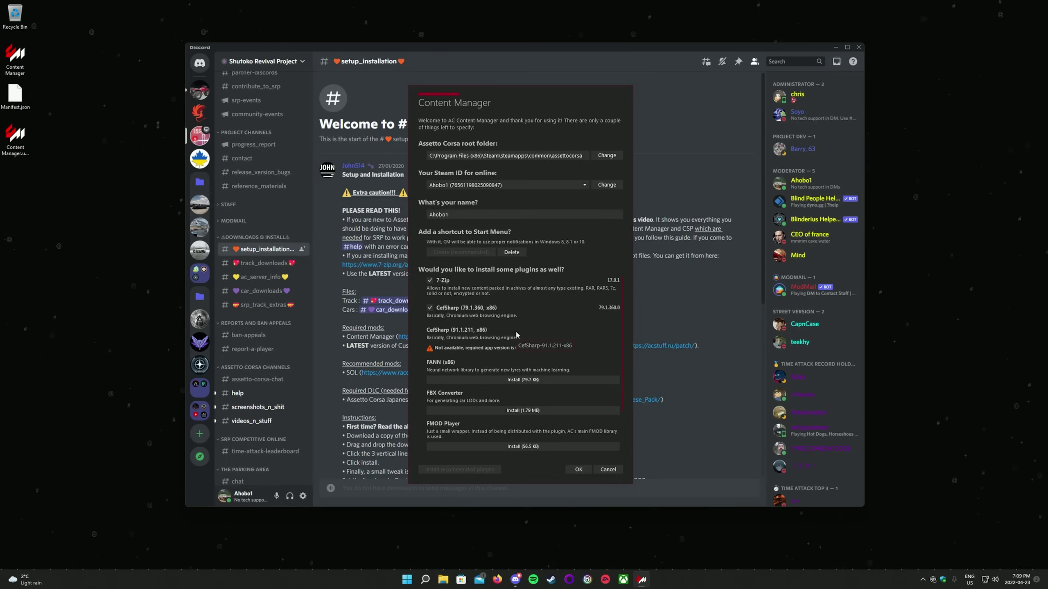
scroll(516, 334, "down", 2)
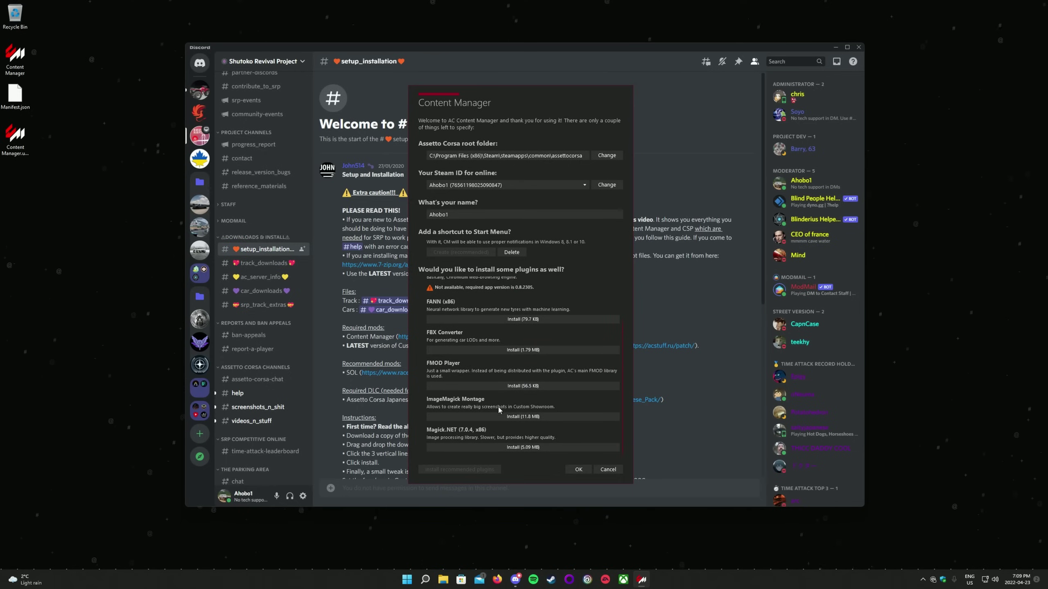
left_click(578, 470)
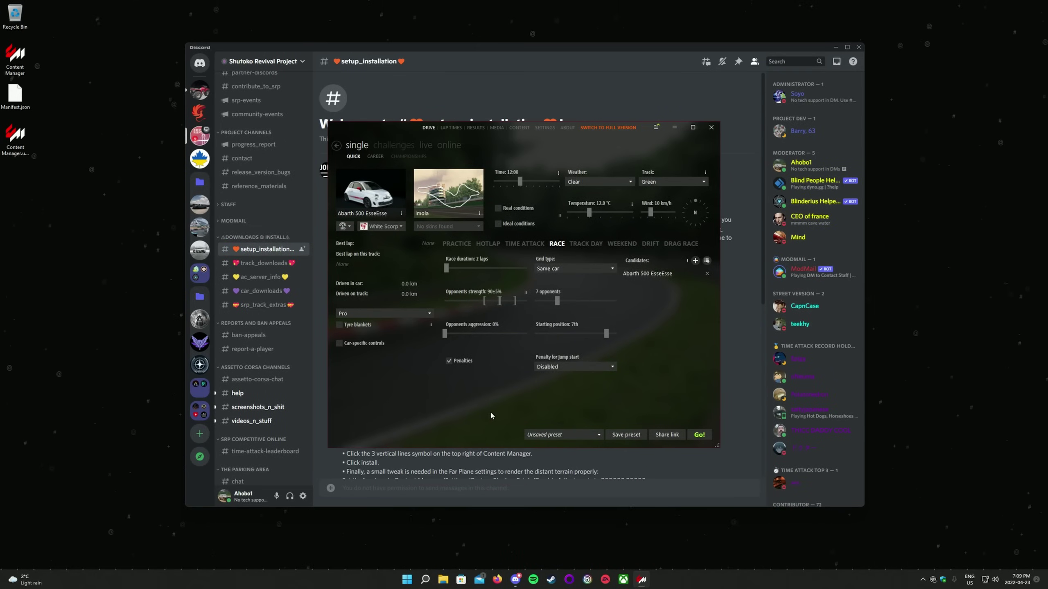
Check for updates to the Content Manager app in its general settings
left_click(544, 128)
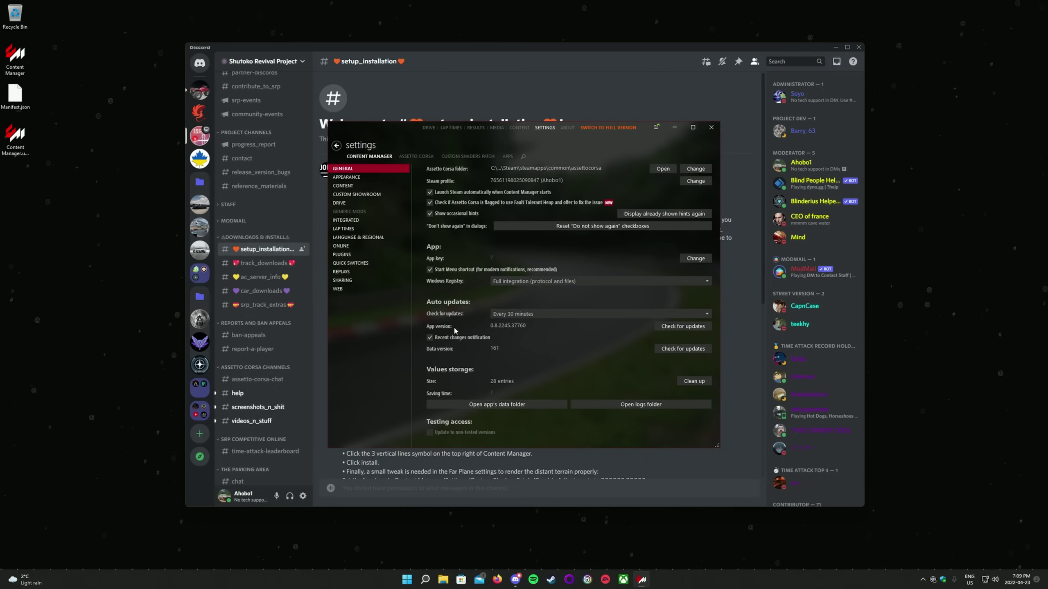
left_click(678, 328)
Install Custom Shaders Patch from the Content Manager settings and switch it to version 0.1.77
left_click(459, 157)
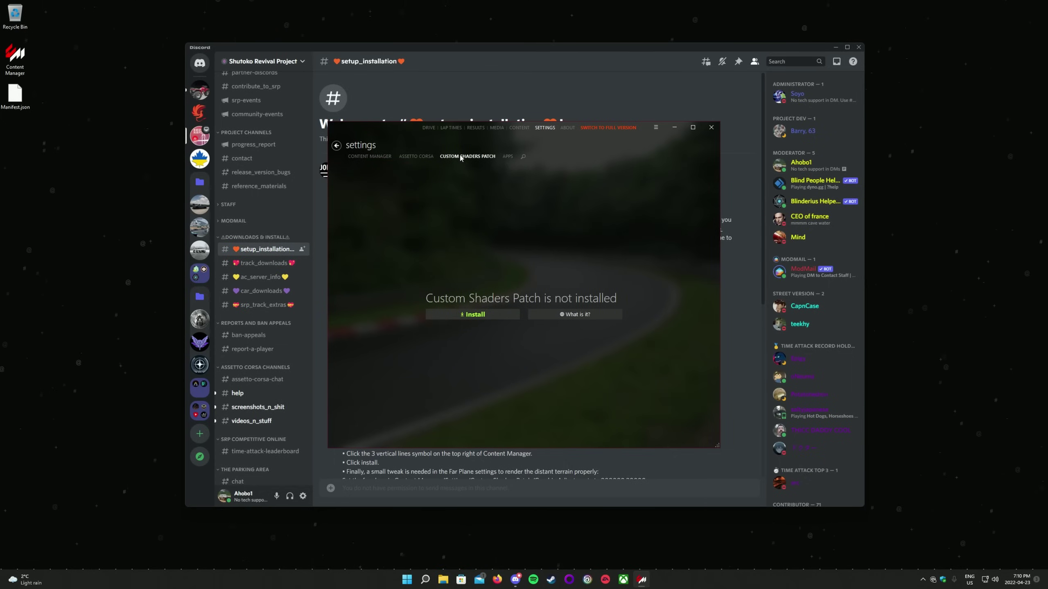
left_click(481, 314)
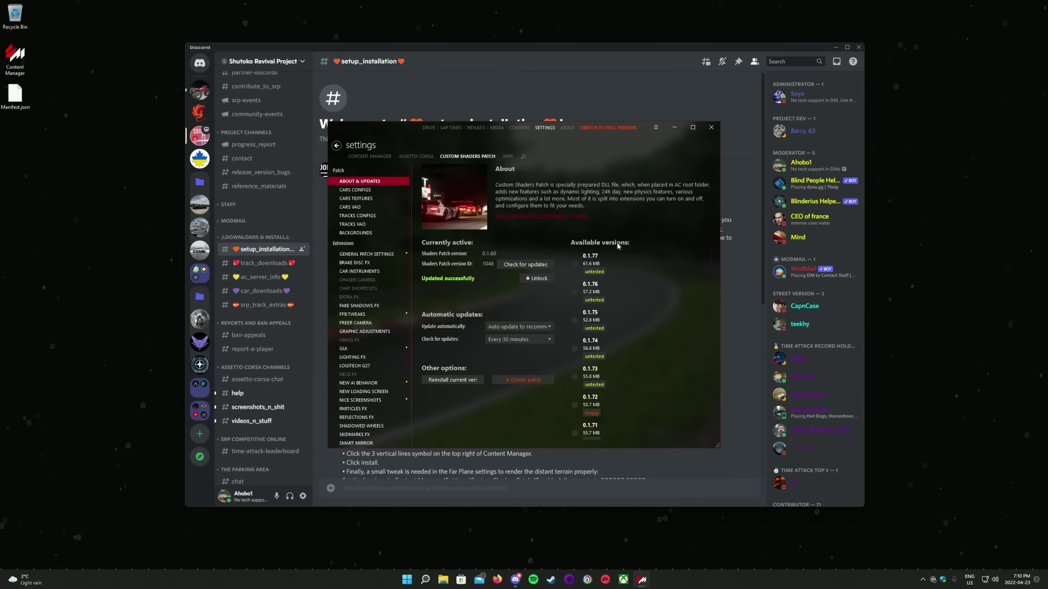
left_click(573, 268)
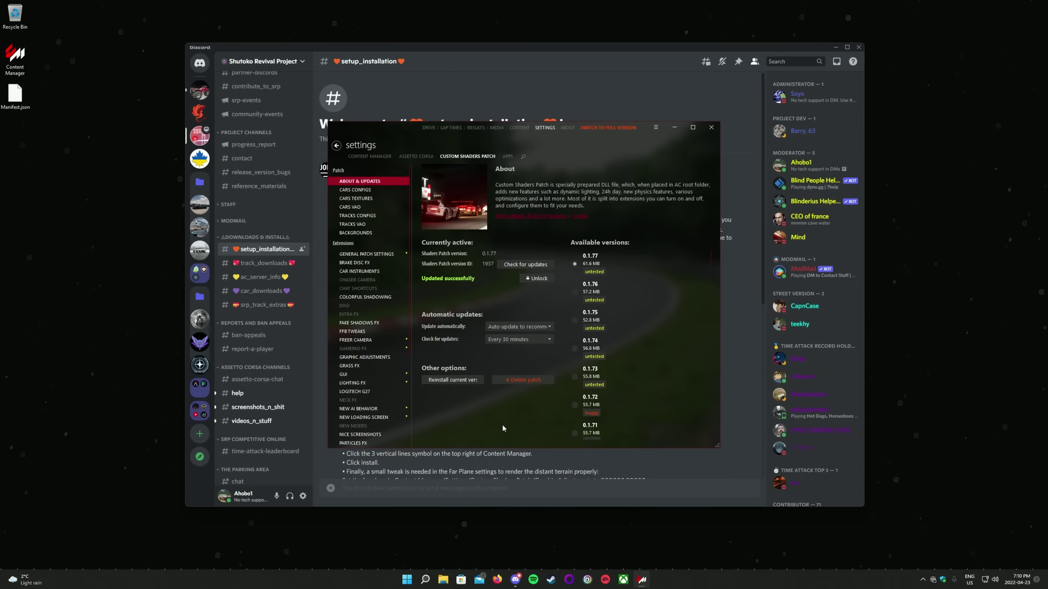
Switch to Discord and open the recommended SOL mod's RaceDepartment link from the setup_installation channel
left_click(484, 456)
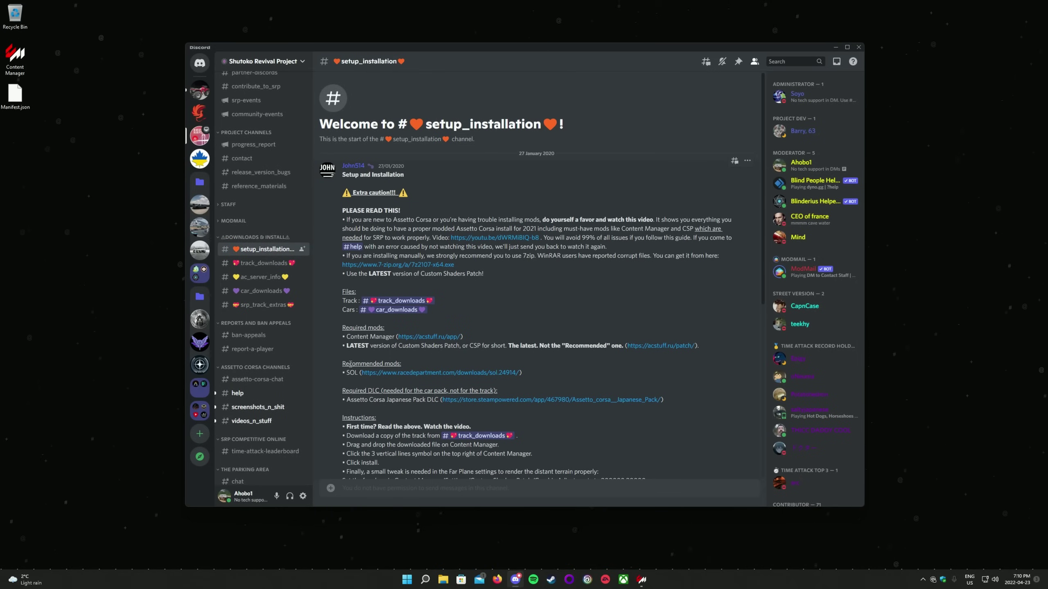
scroll(350, 363, "down", 2)
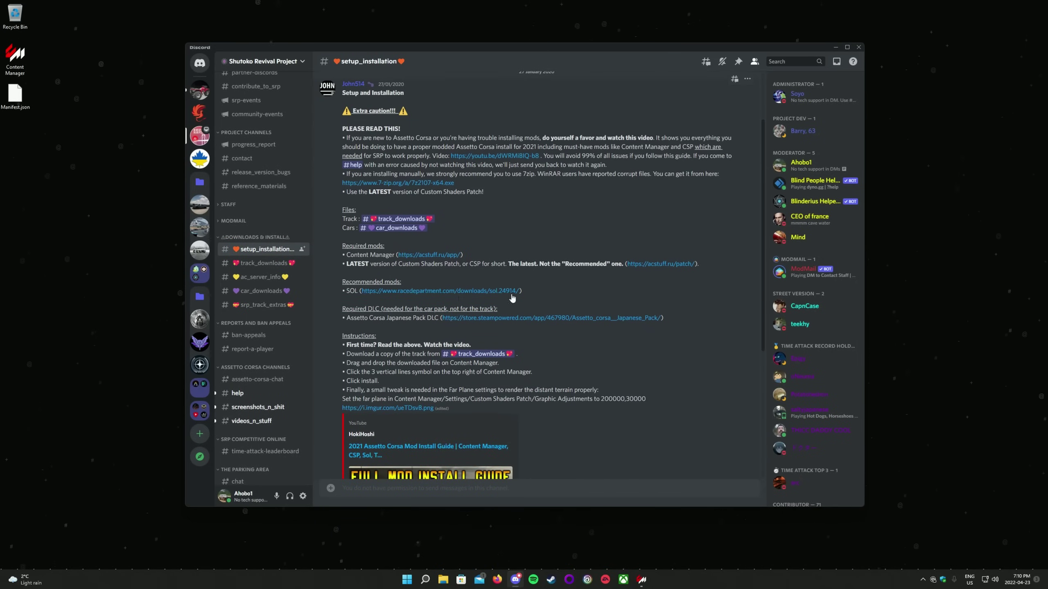
left_click(406, 290)
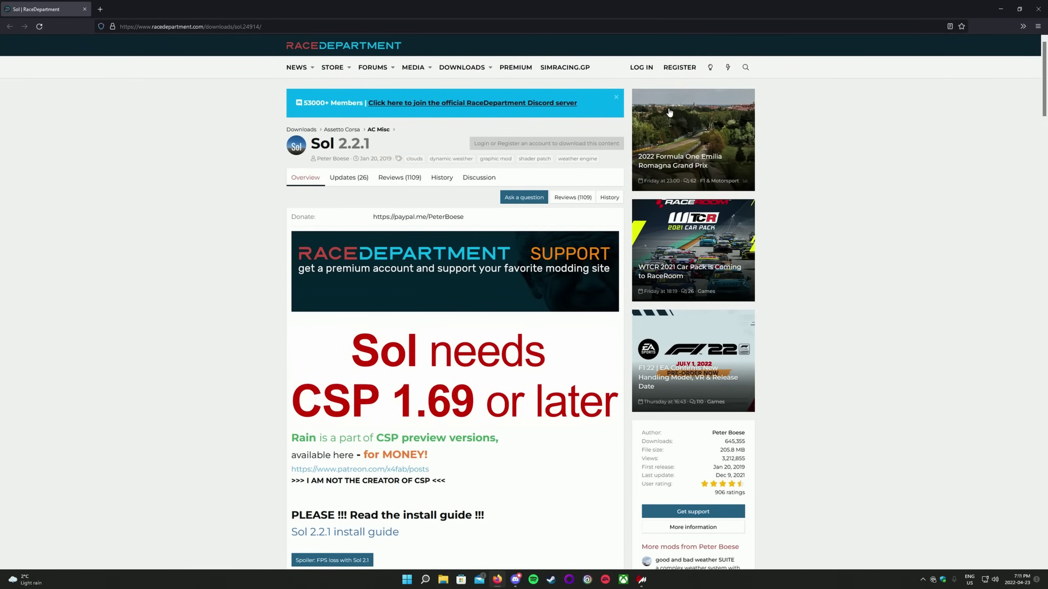
Open the RaceDepartment registration page and look through the available account types
left_click(678, 68)
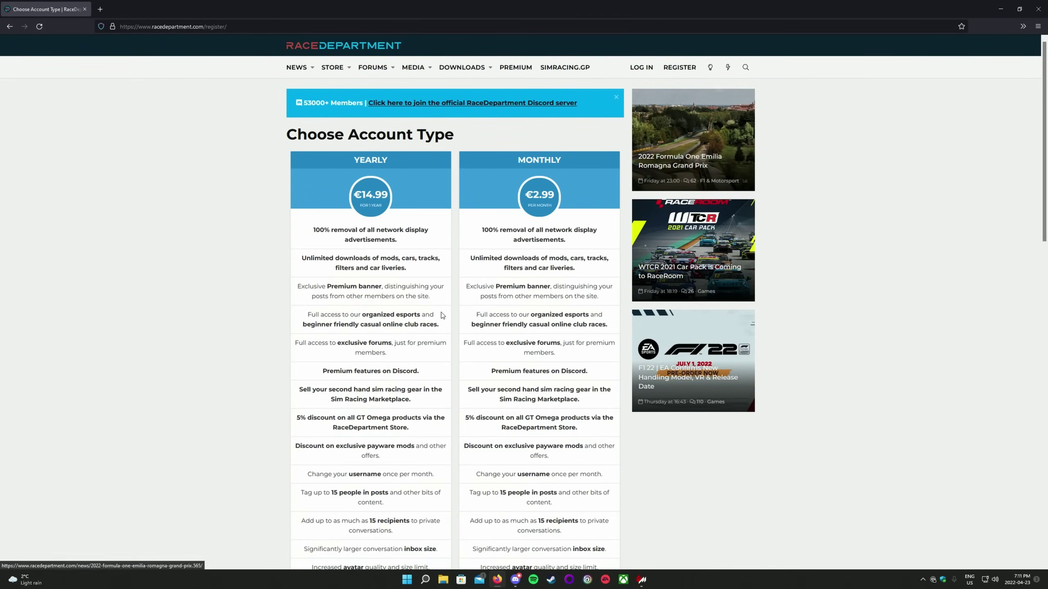
scroll(442, 314, "down", 10)
scroll(441, 314, "down", 5)
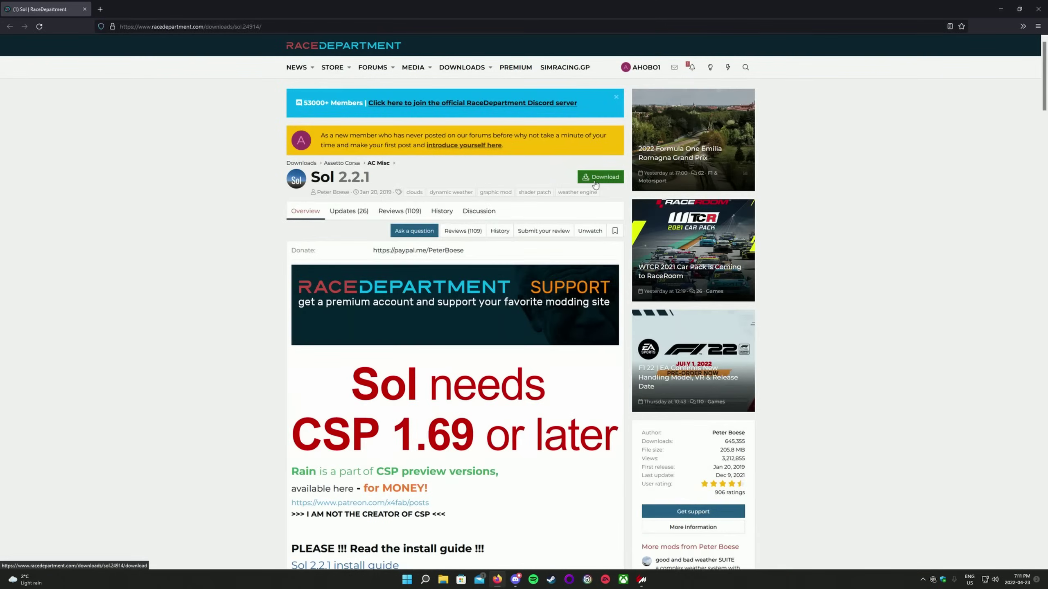
Download Sol 2.2.1 from RaceDepartment, show the archive in its folder and minimize the browser
left_click(595, 184)
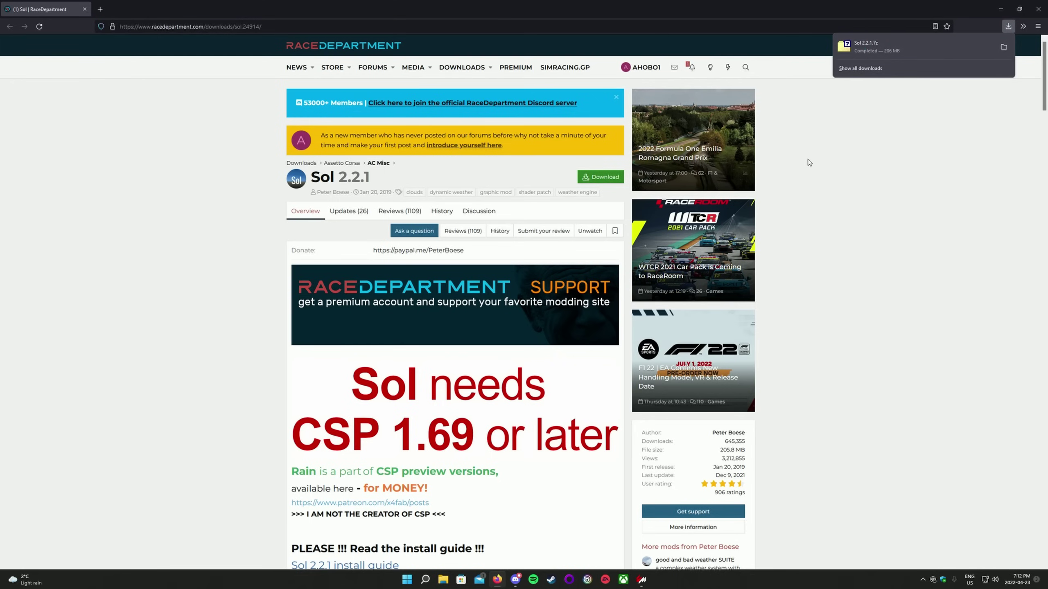
left_click(1005, 49)
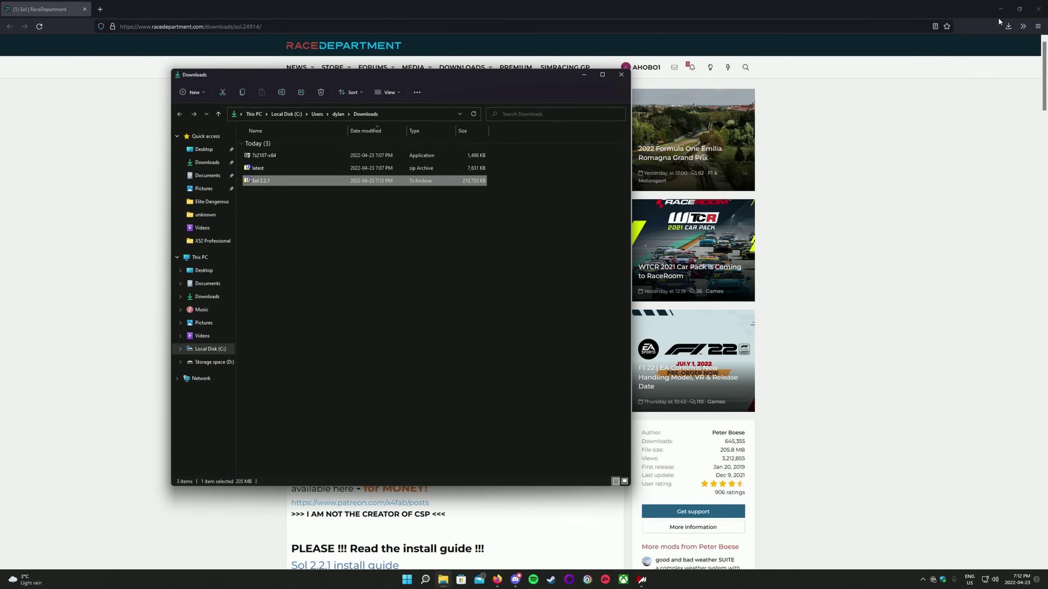
left_click(999, 10)
Open the Sol 2.2.1 archive in 7-Zip and go into its MODS\Sol 2.2.1 folder
right_click(267, 183)
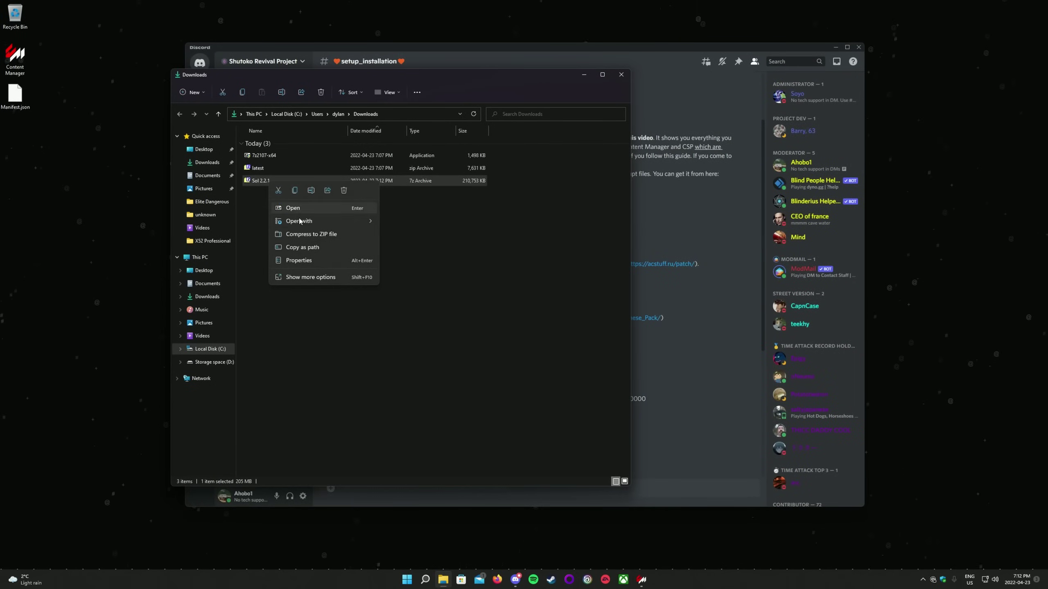
mouse_move(300, 222)
left_click(416, 225)
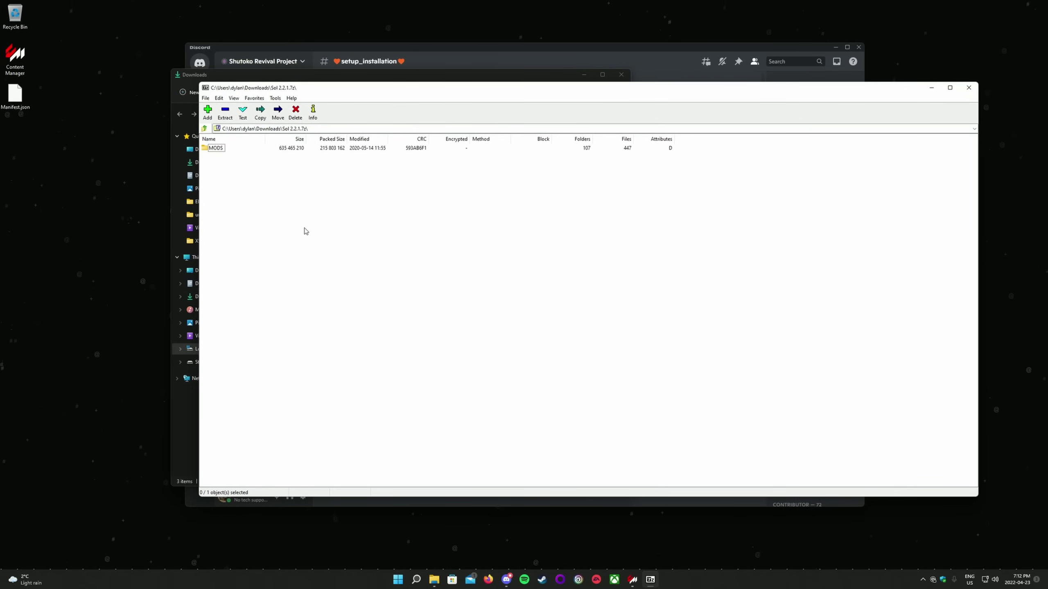
double_click(216, 149)
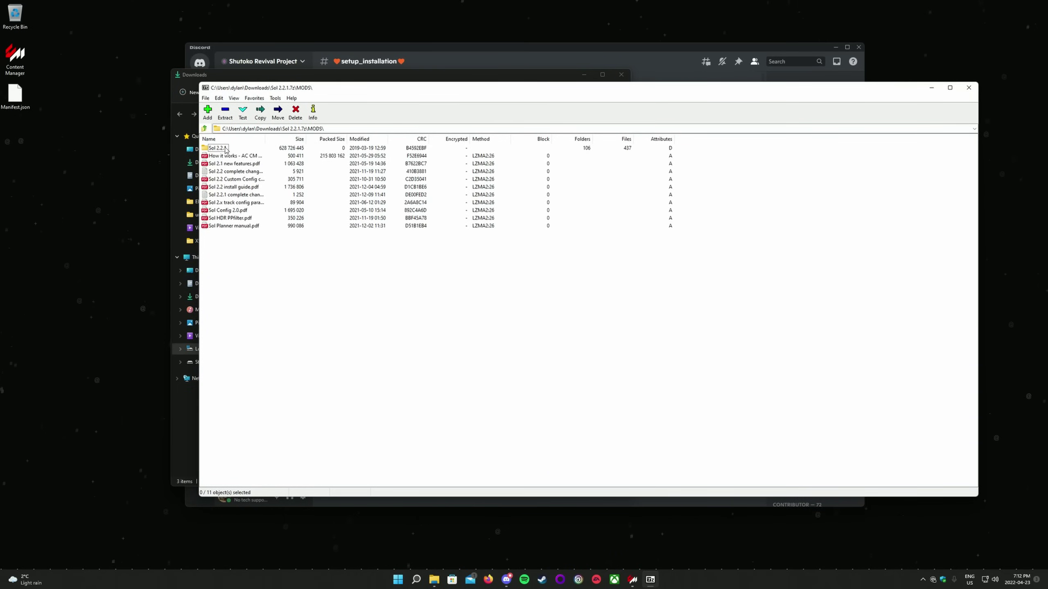
double_click(225, 149)
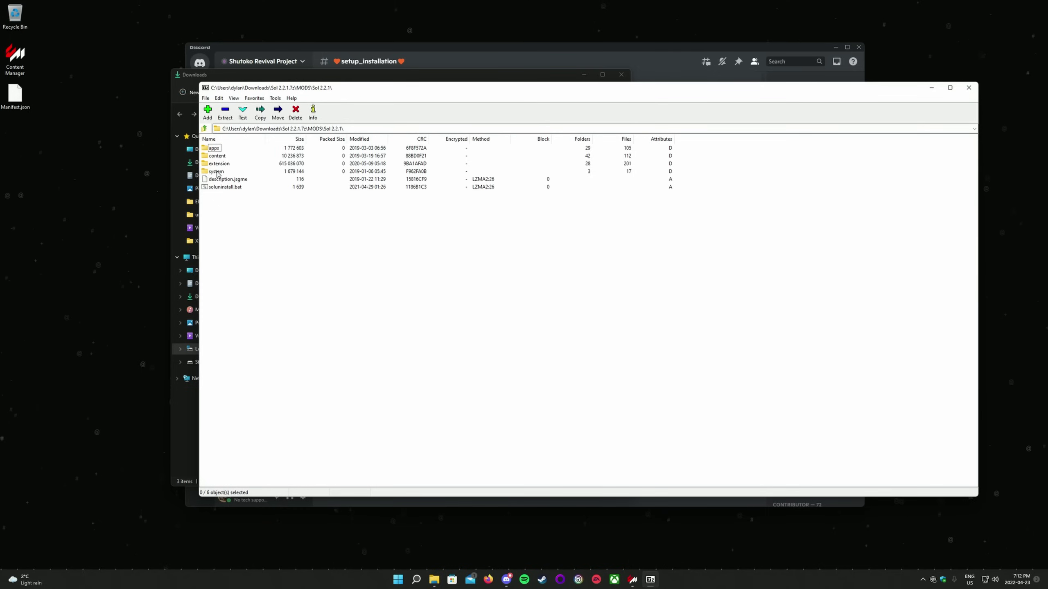
Switch to Steam, open Assetto Corsa's local files folder and close the Steam window
left_click(540, 581)
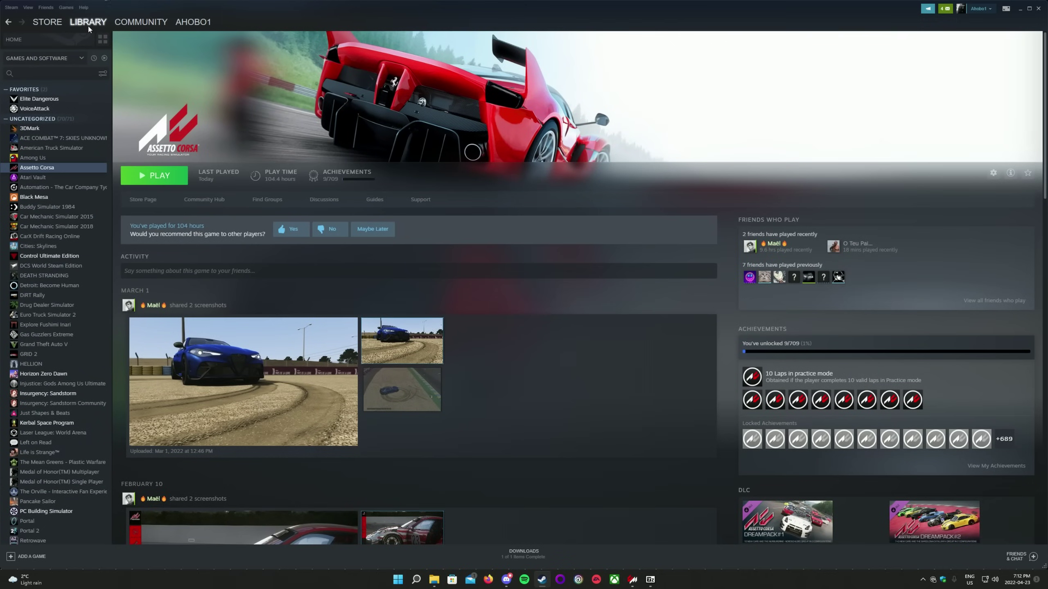
right_click(59, 169)
mouse_move(77, 214)
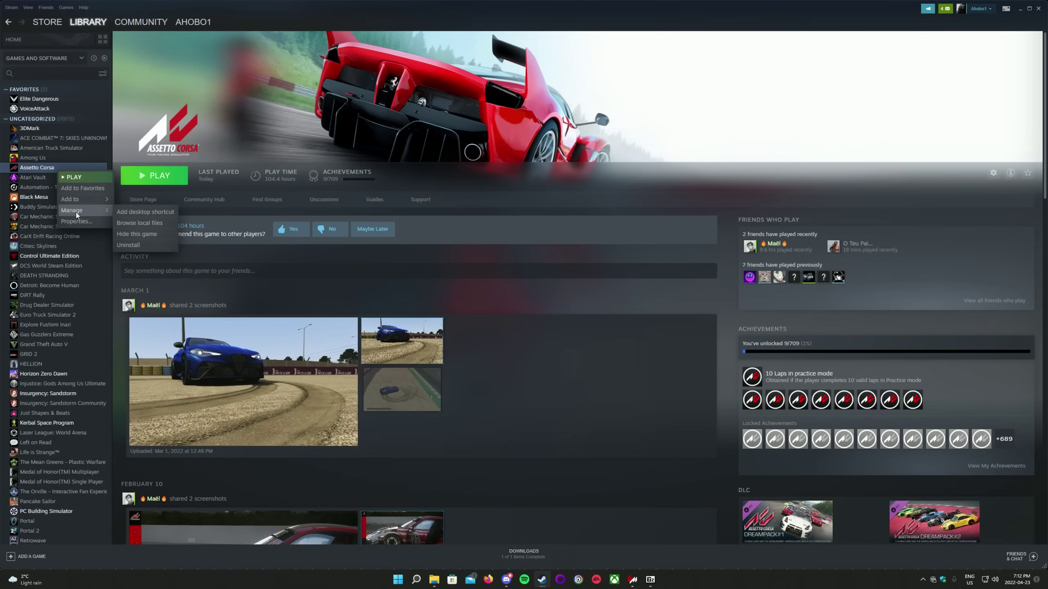
left_click(149, 222)
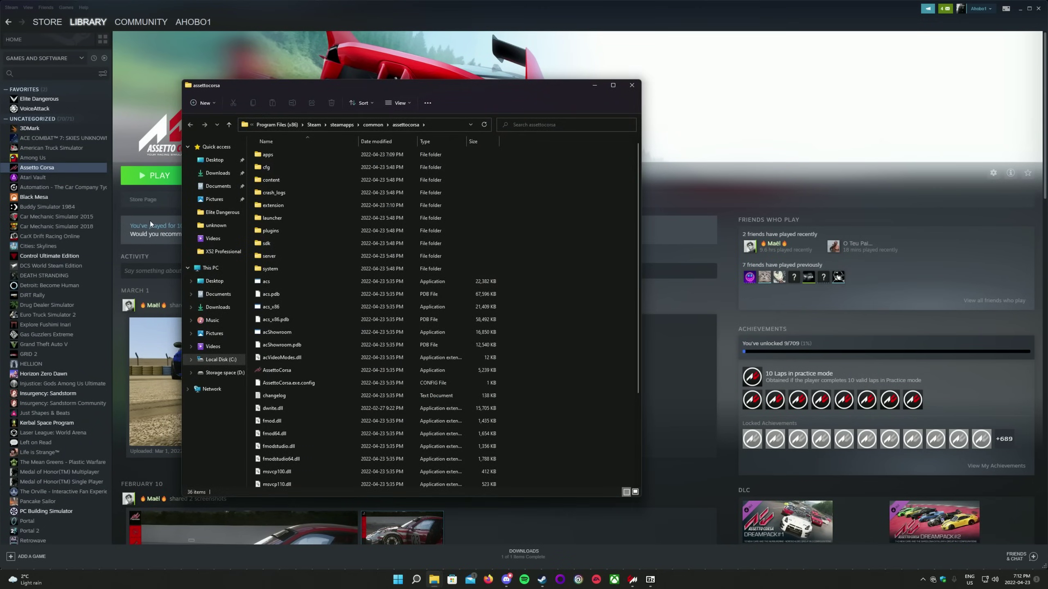
left_click(1039, 9)
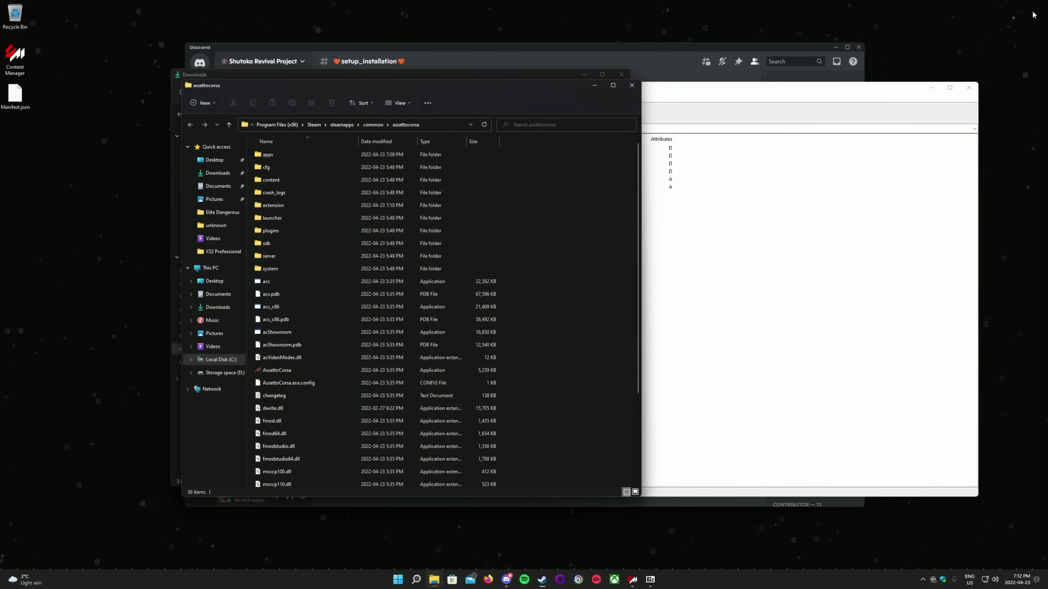
Copy the apps, content, extension and system folders from the Sol archive into the assettocorsa folder and close both windows
left_click_drag(262, 88, 601, 92)
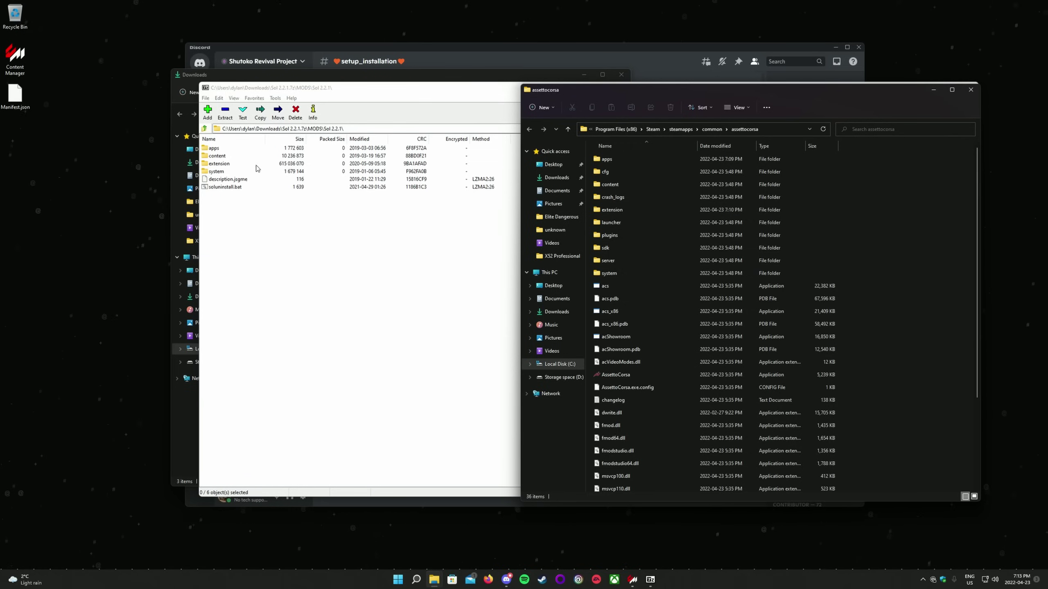
left_click(213, 150)
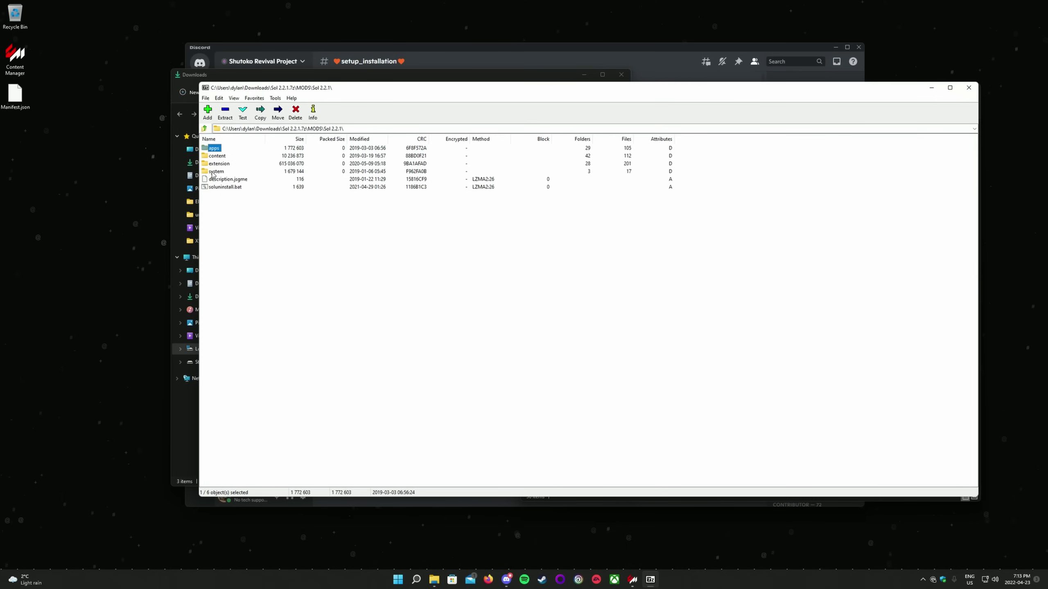
left_click_drag(282, 88, 307, 258)
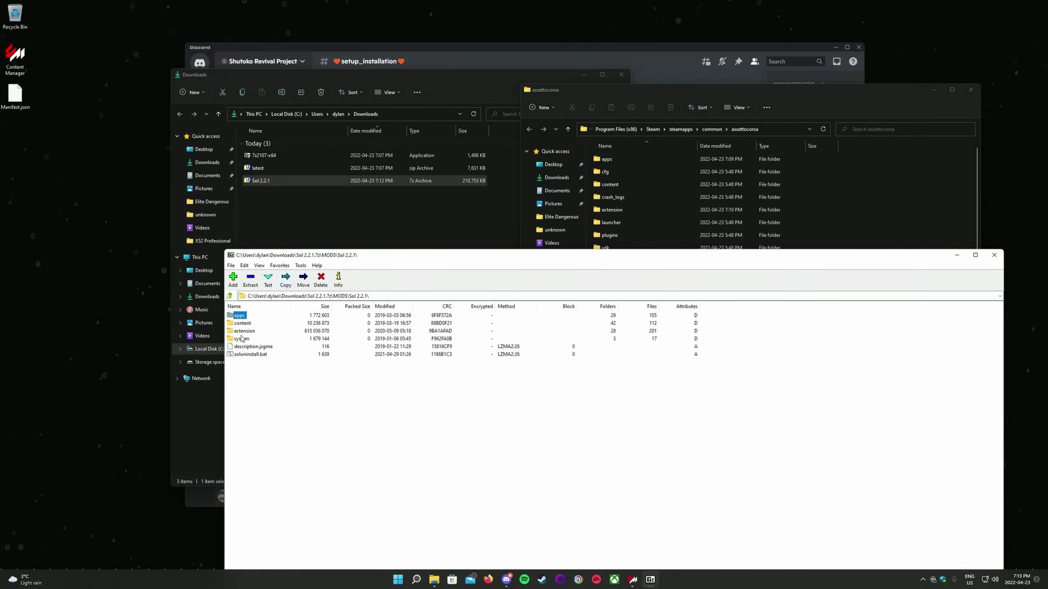
left_click(243, 339, "shift")
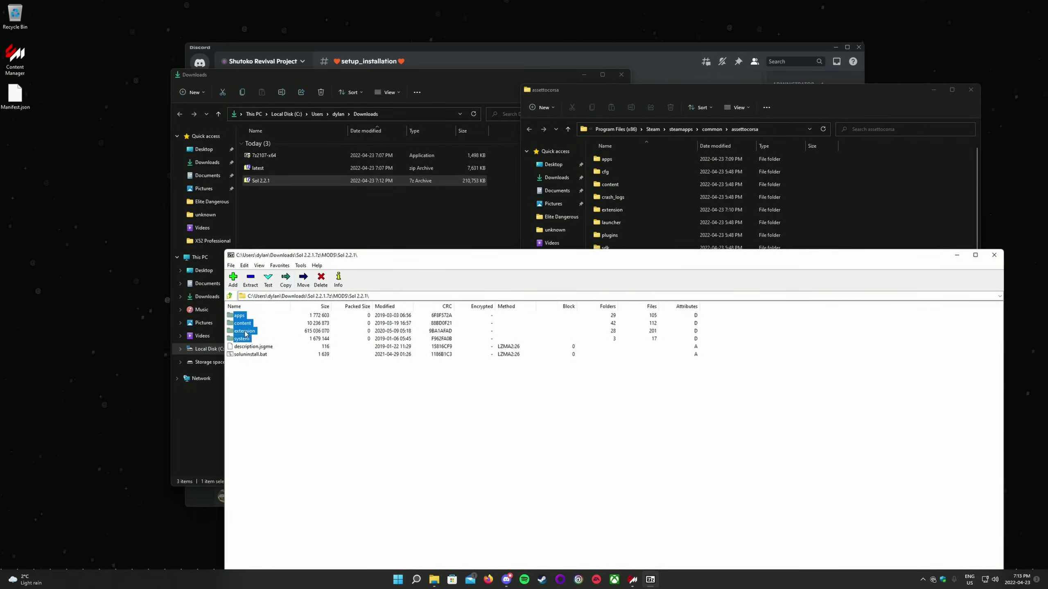
left_click_drag(243, 340, 907, 209)
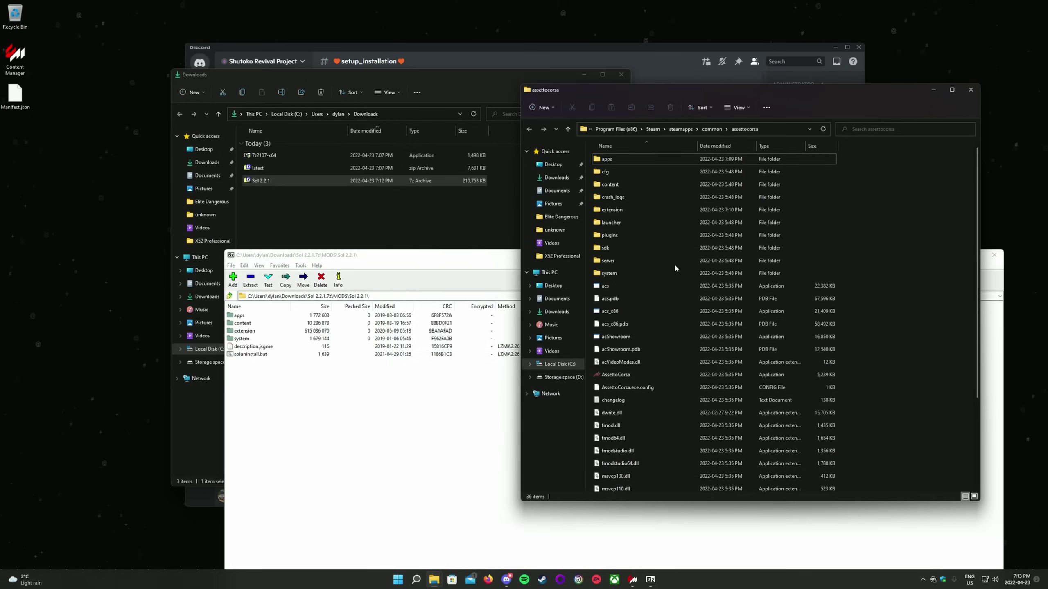
left_click(970, 89)
left_click(994, 255)
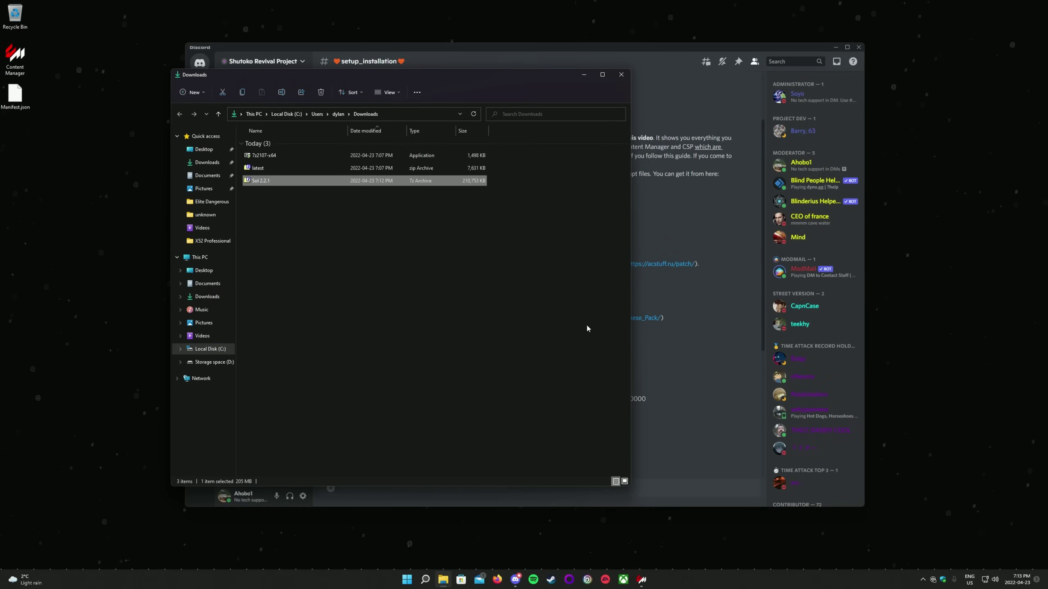
Switch to Content Manager and, in the Custom Shaders Patch Weather FX settings, choose the controller and set the weather script to Sol
left_click(641, 579)
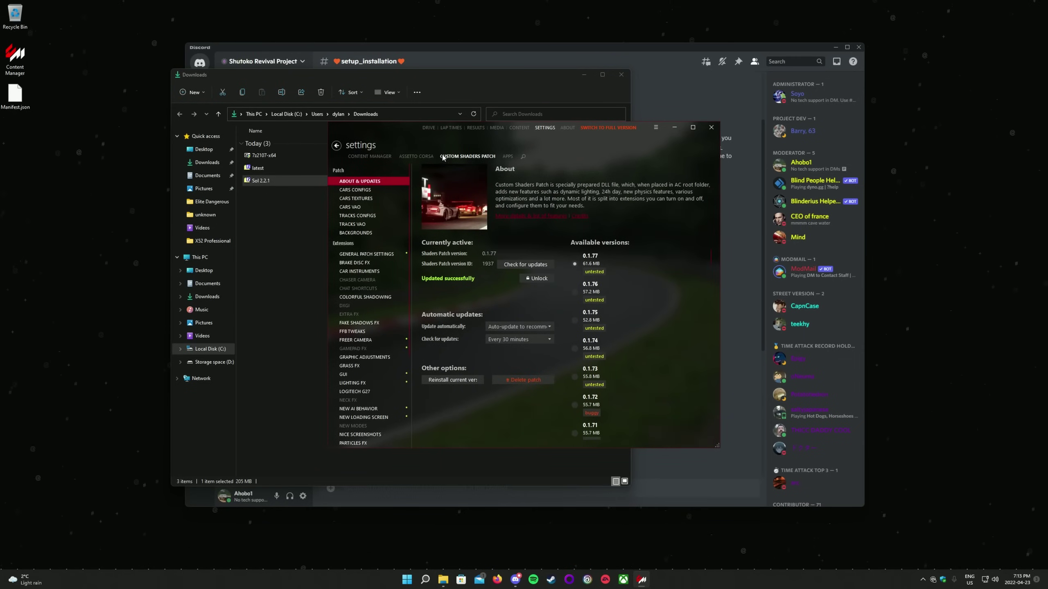
scroll(373, 227, "down", 3)
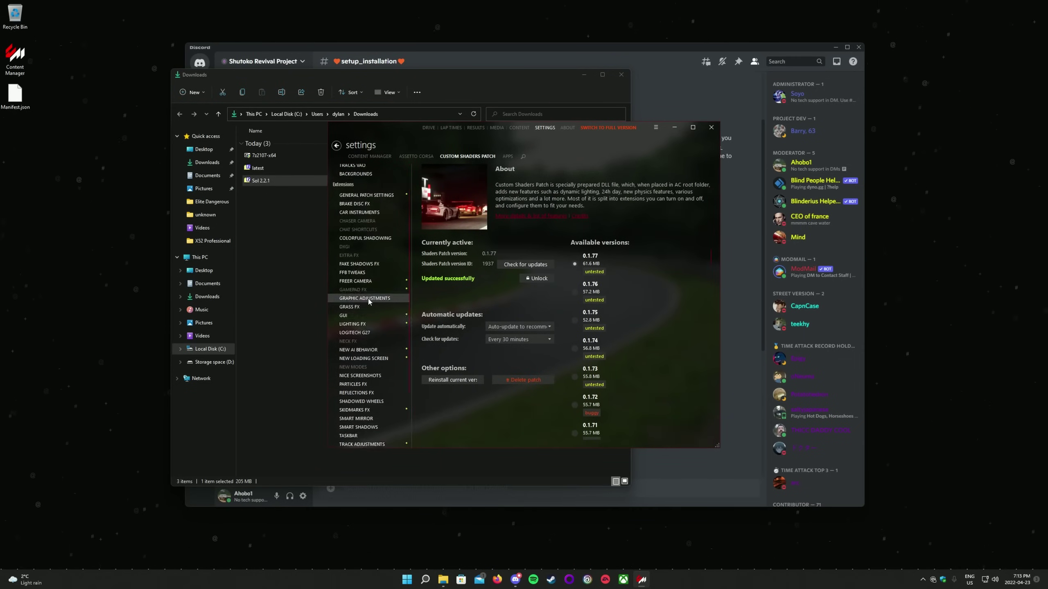
left_click(365, 402)
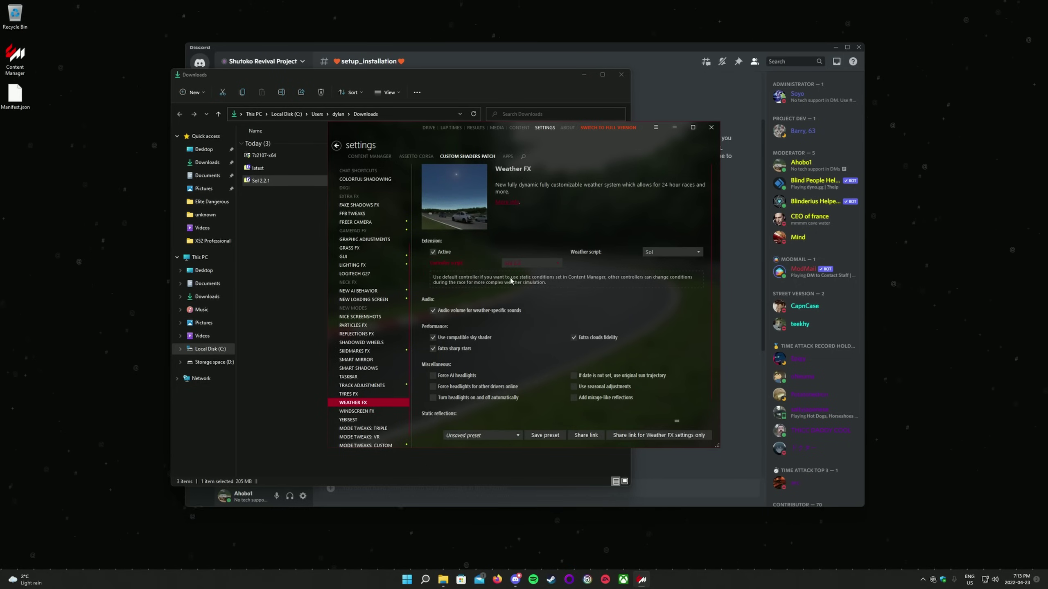
left_click(532, 263)
left_click(522, 337)
left_click(656, 252)
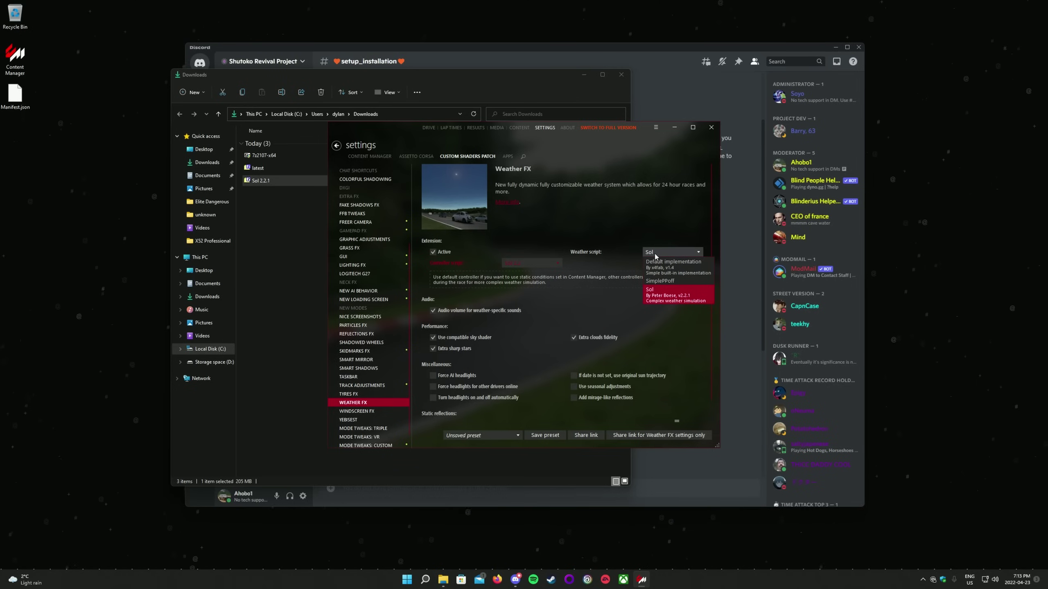
left_click(658, 297)
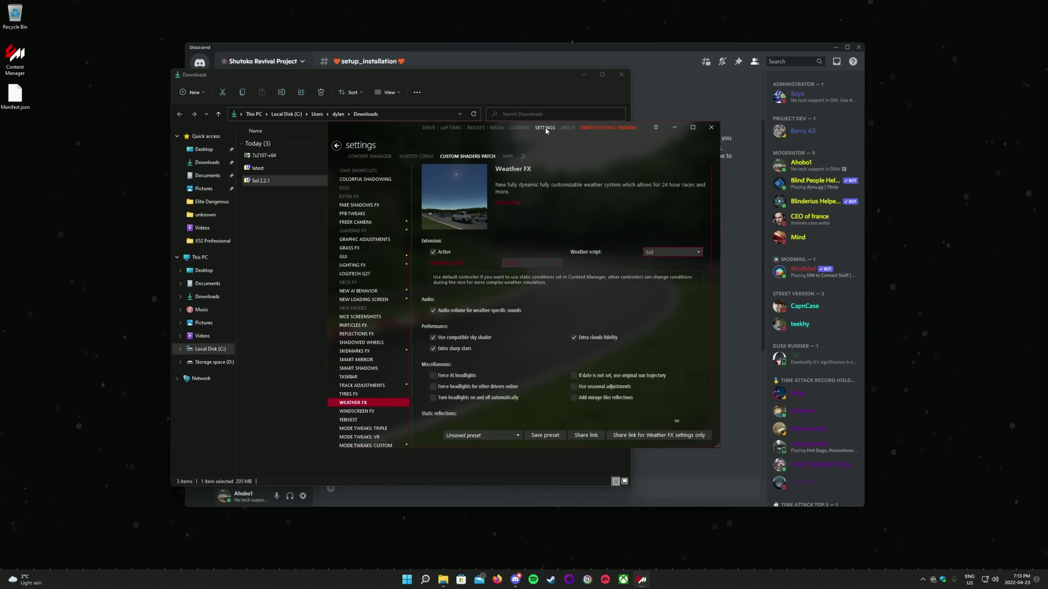
Enable Developer apps in the Assetto Corsa app settings
left_click(409, 157)
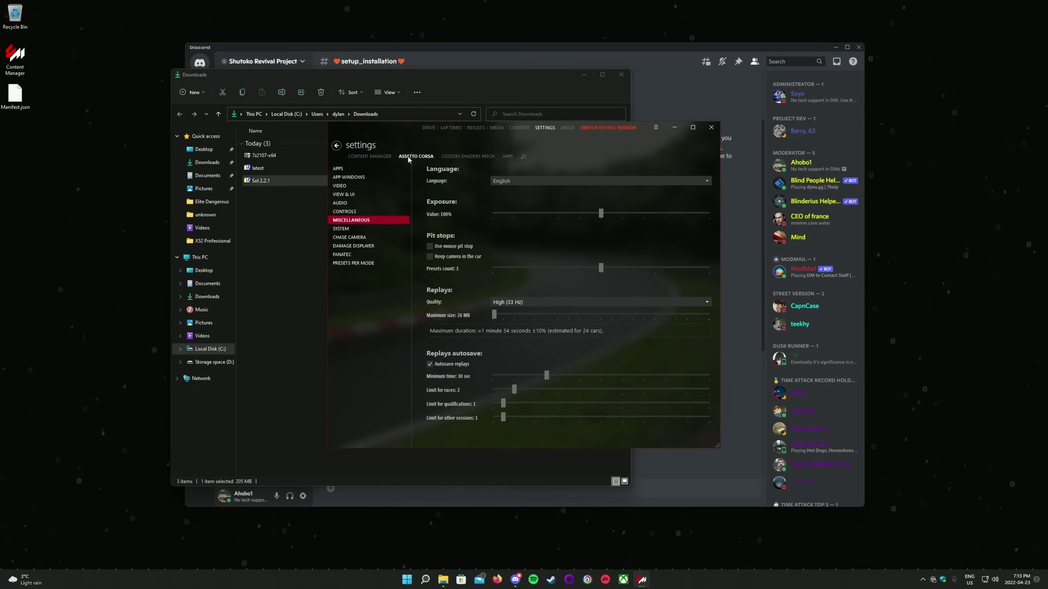
left_click(371, 168)
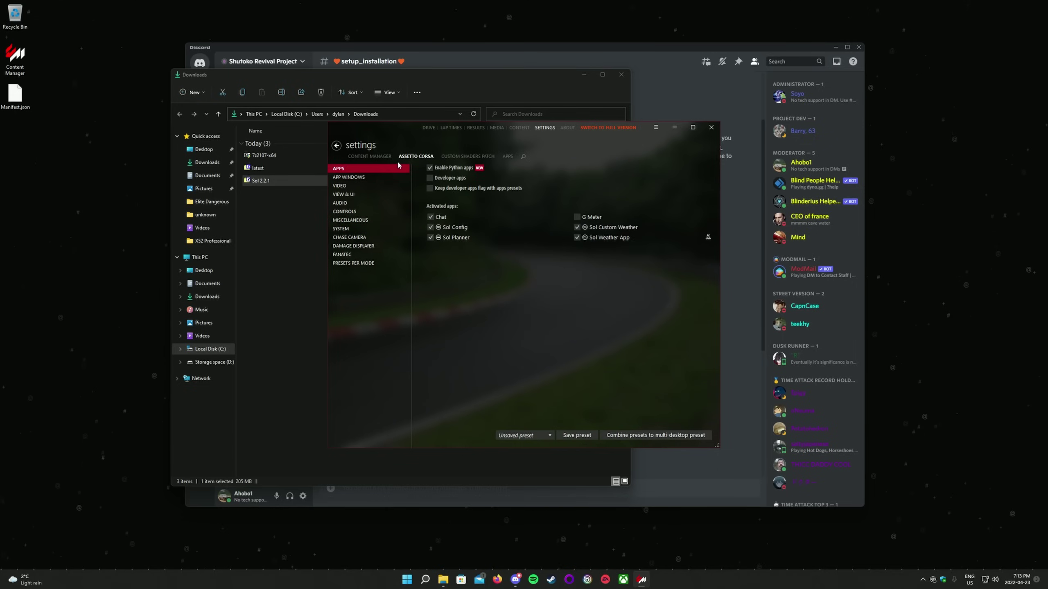
left_click(429, 178)
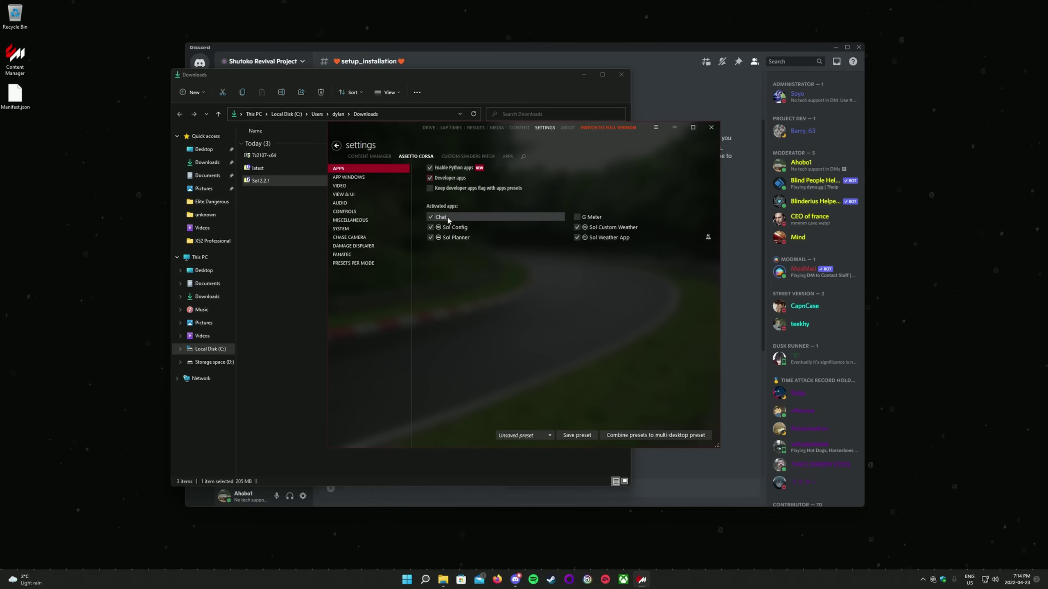
In the Assetto Corsa video settings, set the reflections' rendering frequency to Two faces per frame and the post-processing filter to __Sol
left_click(355, 186)
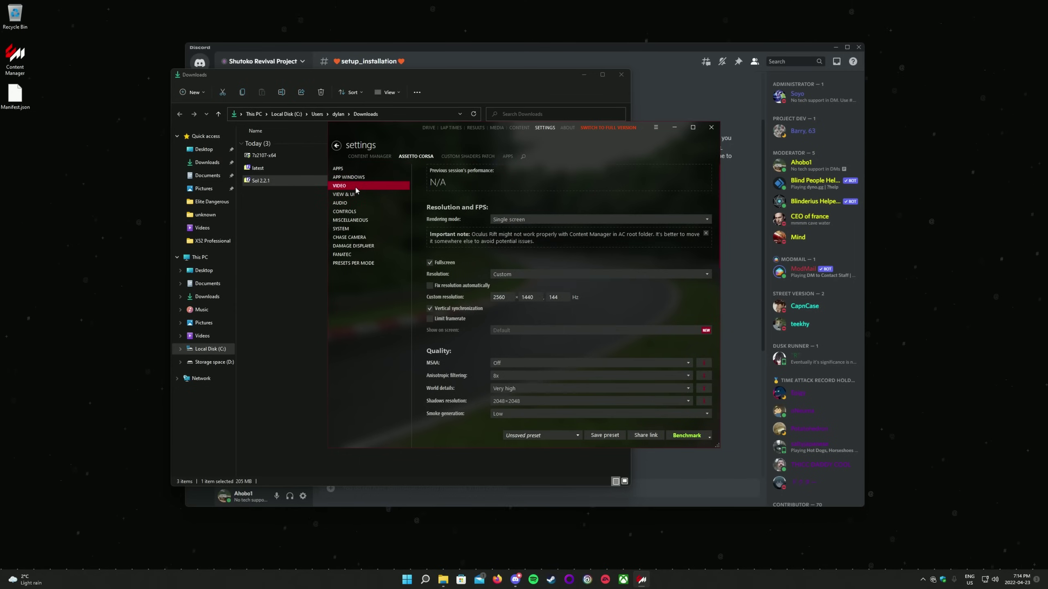
scroll(516, 291, "down", 4)
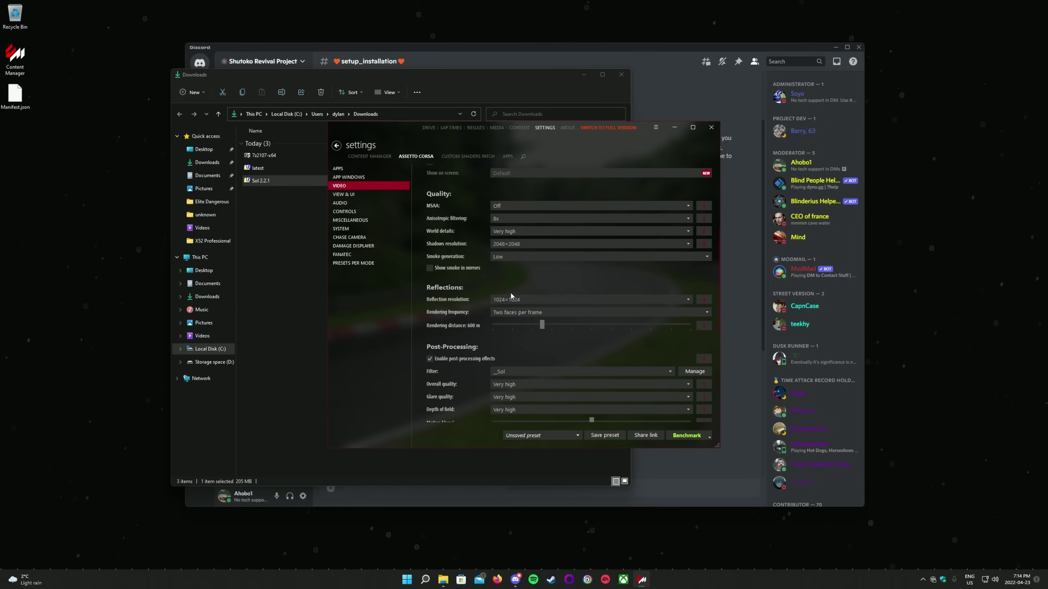
left_click(512, 316)
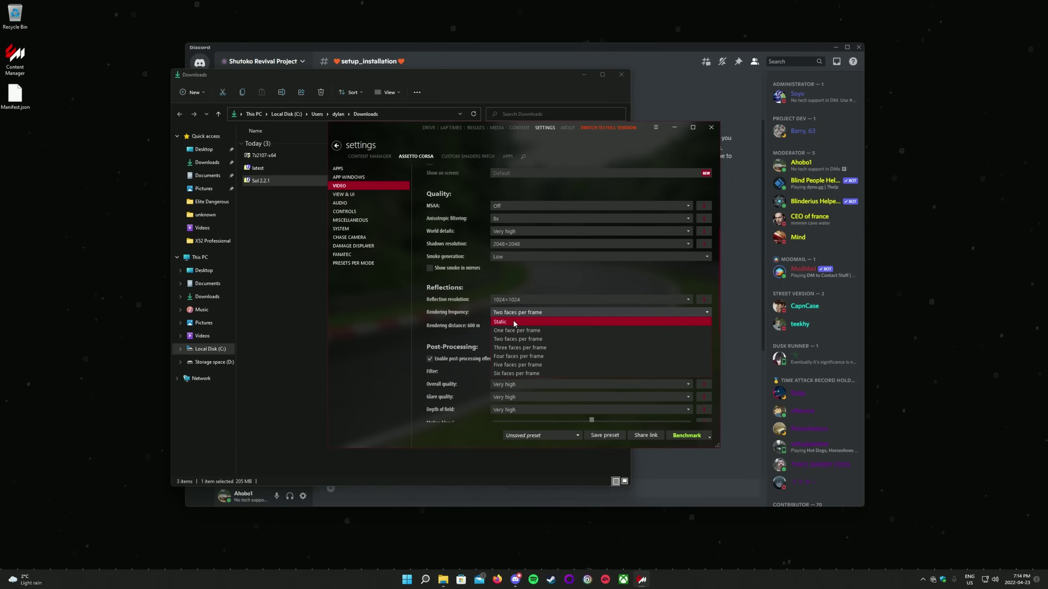
left_click(514, 340)
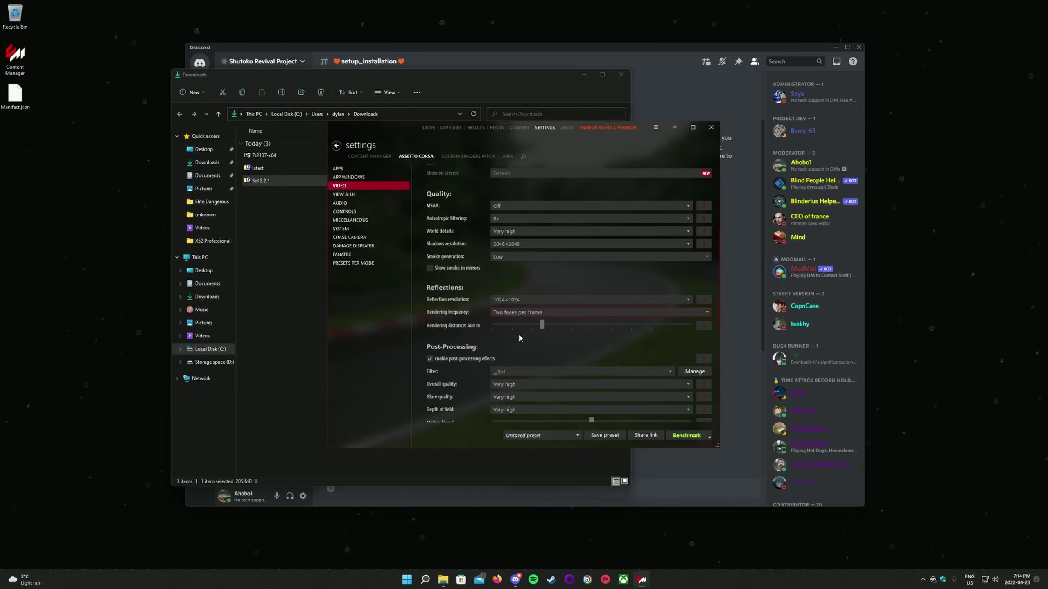
left_click(508, 371)
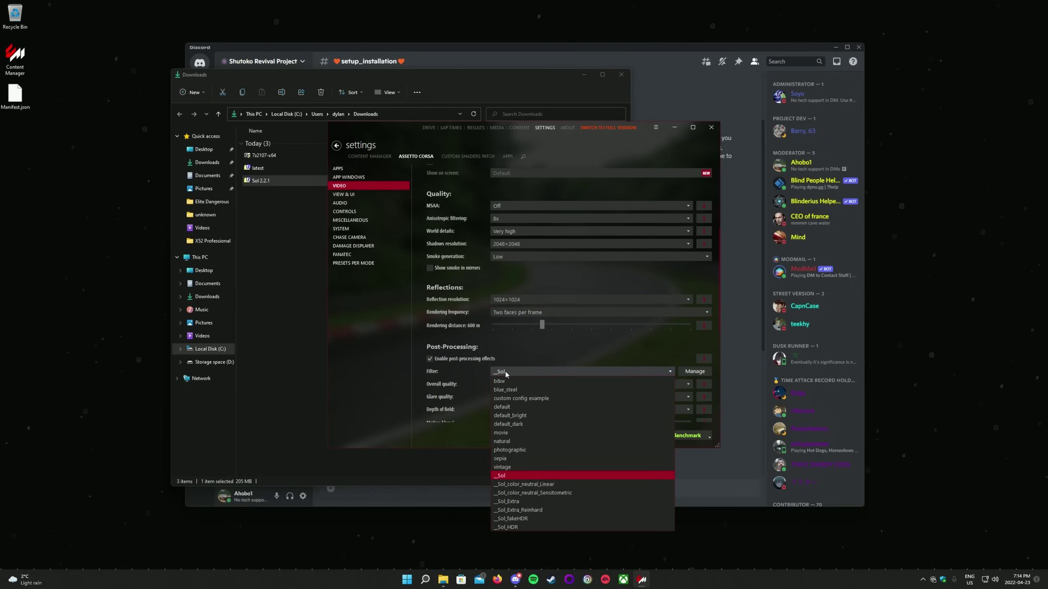
left_click(511, 477)
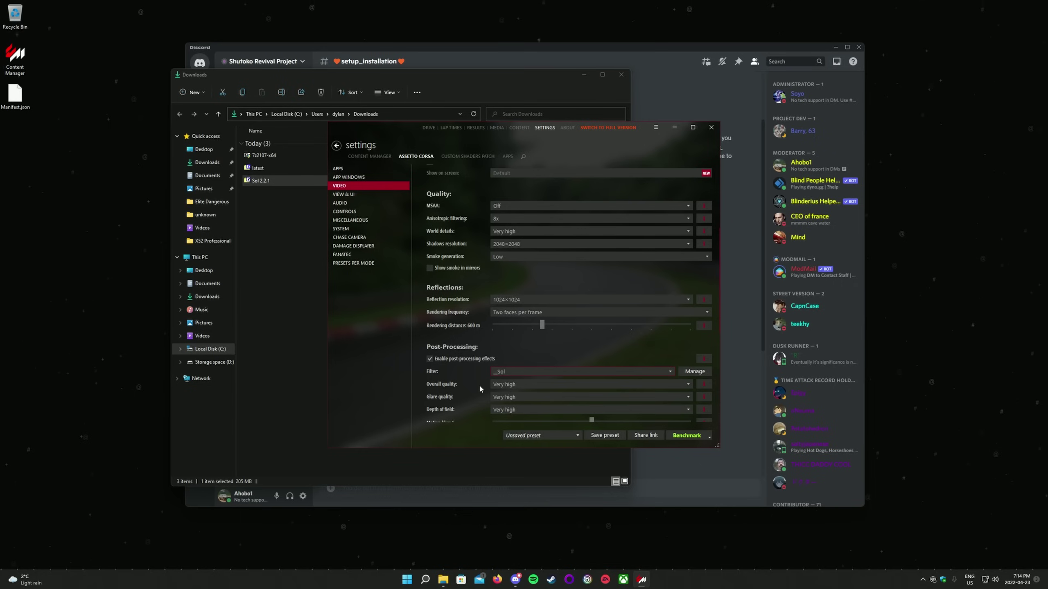
scroll(479, 387, "down", 3)
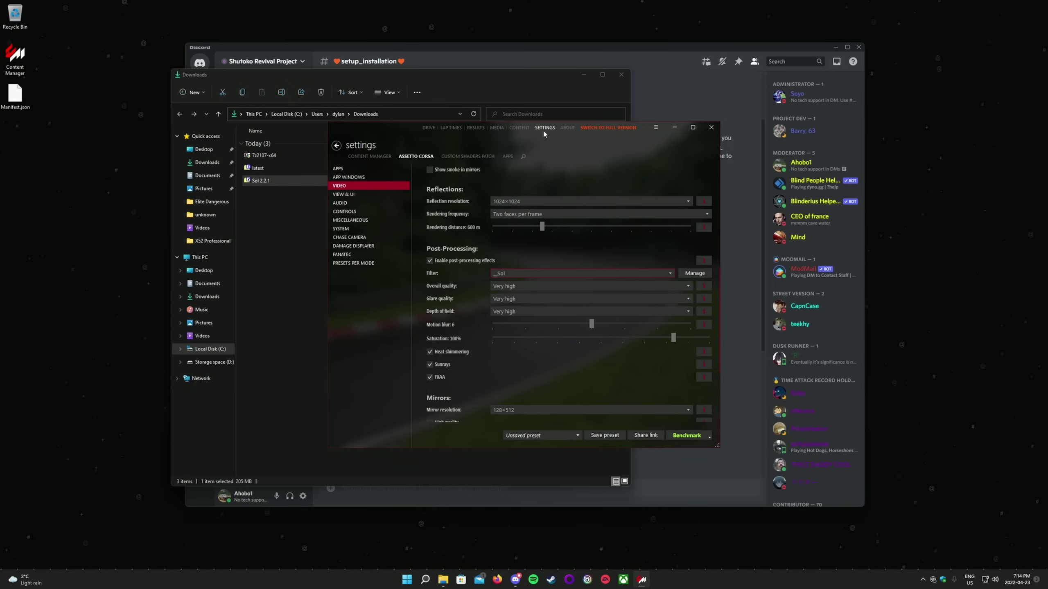
Choose Install automatically (recommended) for the Custom Shaders Patch track configs
left_click(469, 156)
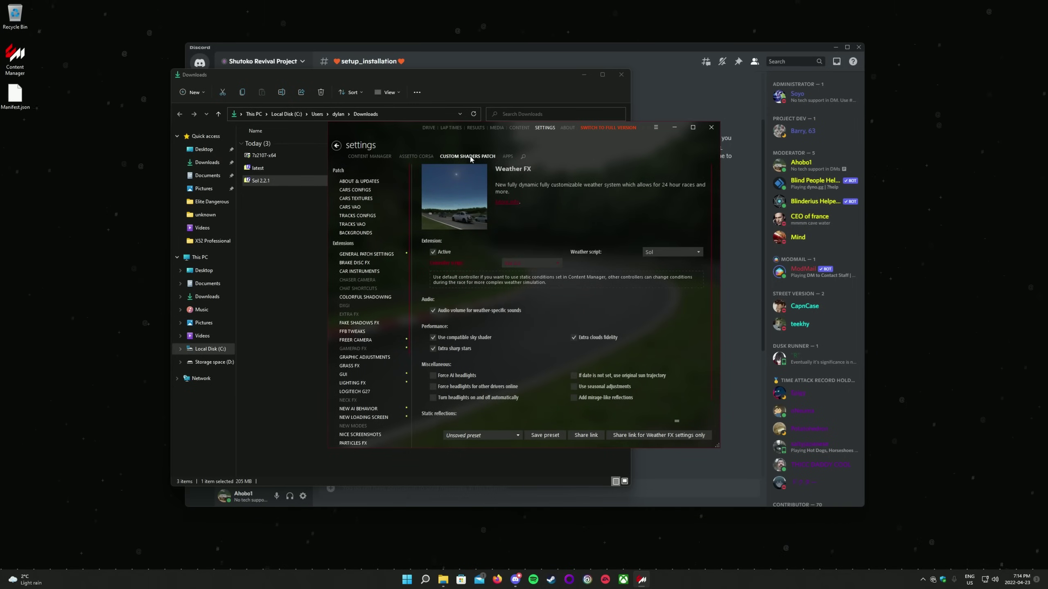
left_click(369, 217)
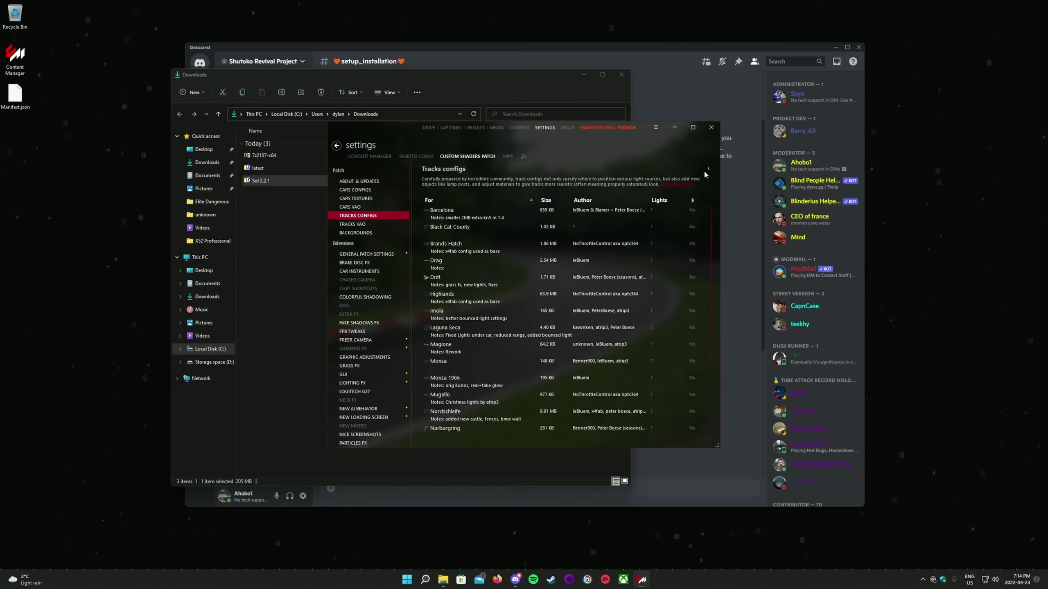
left_click(708, 167)
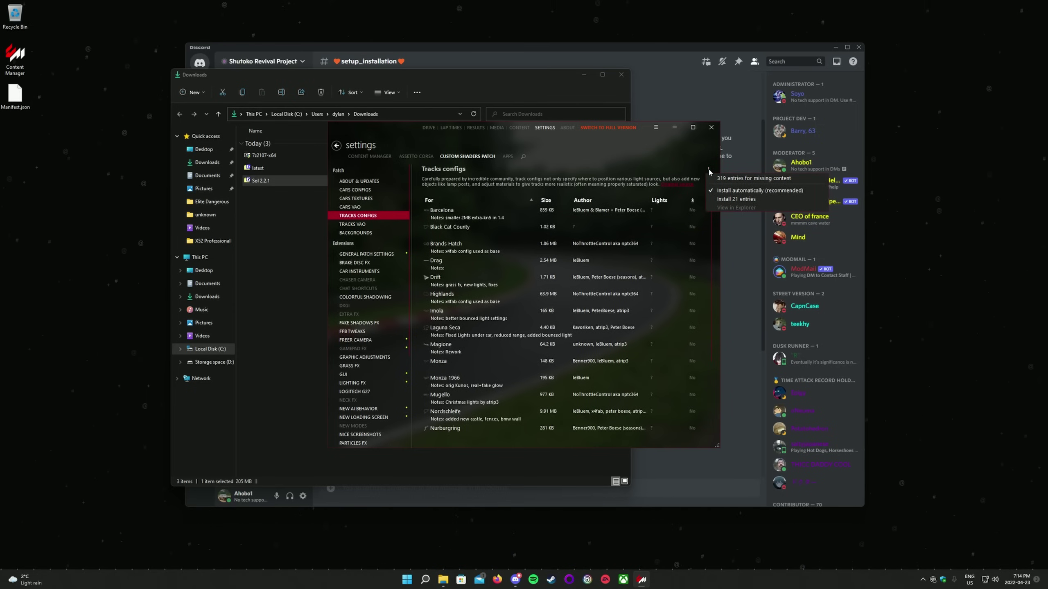
left_click(732, 192)
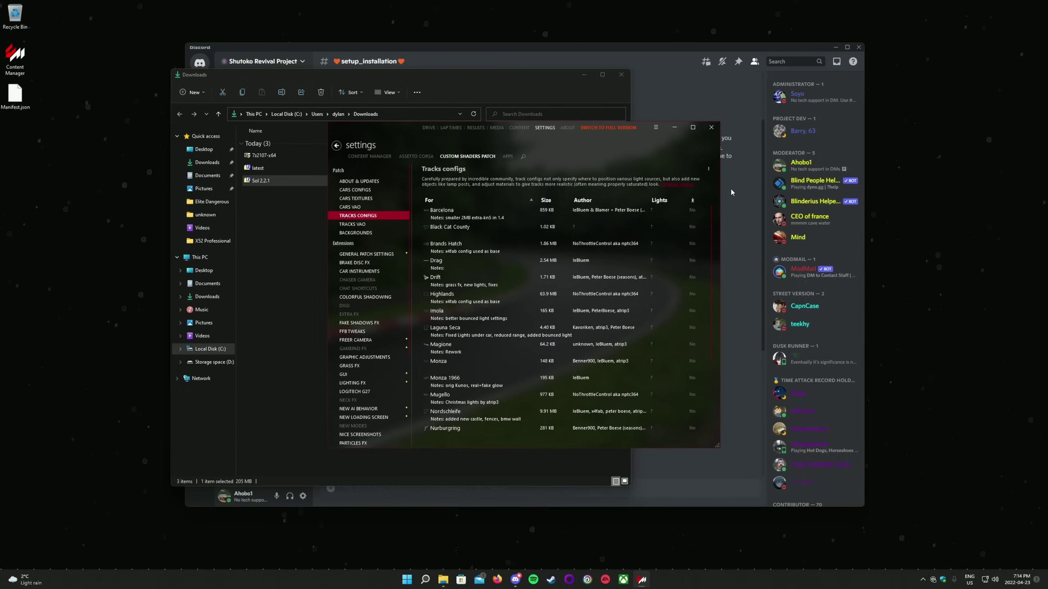
Choose Install automatically (recommended) for the Vertex AO patches for tracks
left_click(352, 225)
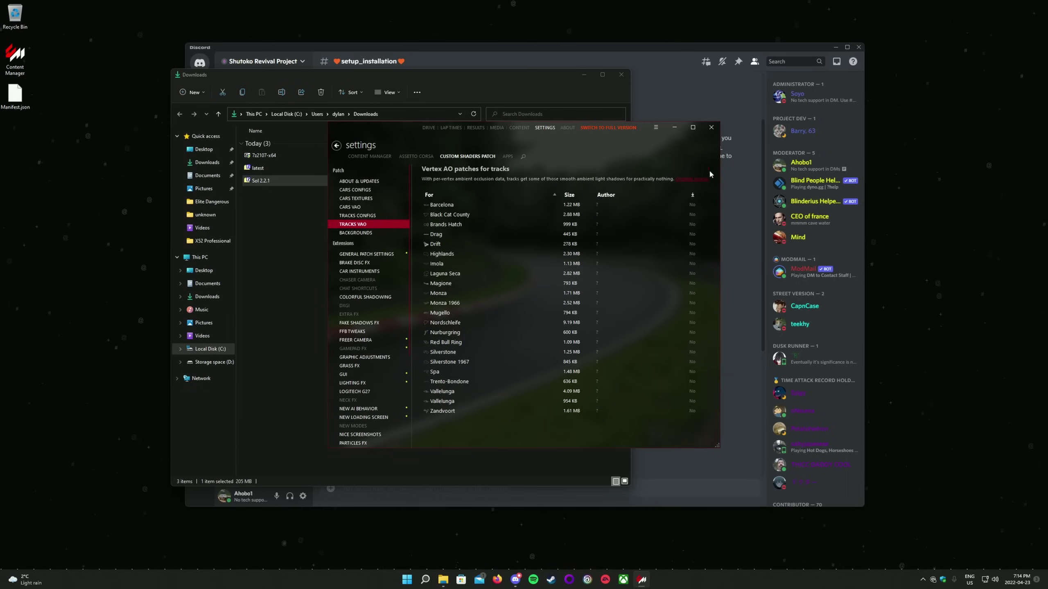
left_click(708, 168)
left_click(730, 190)
Check that the cars configs are set to Install automatically (recommended), and view the cars textures list
left_click(372, 190)
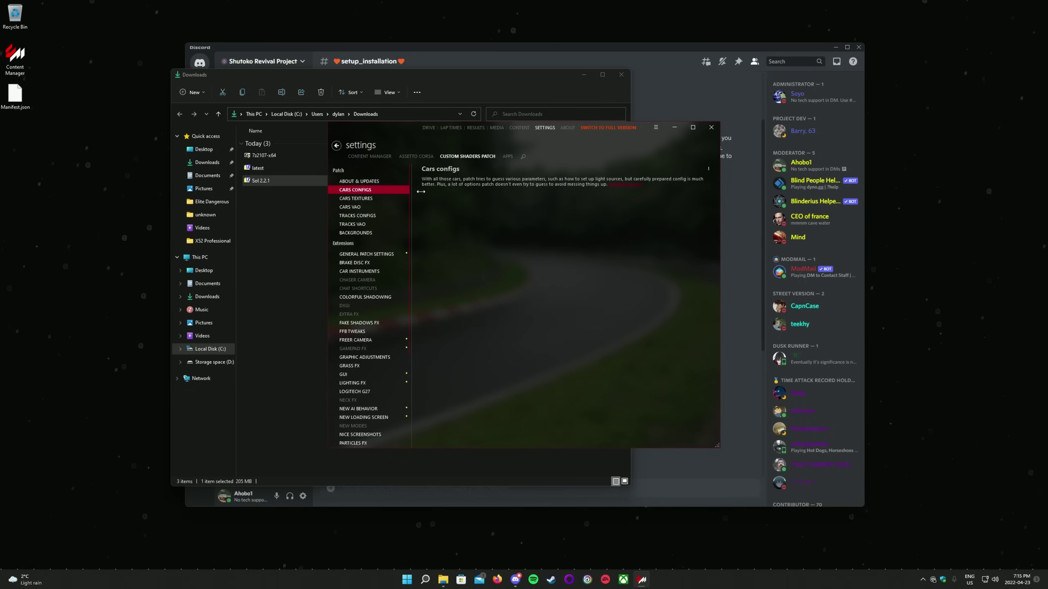
left_click(706, 167)
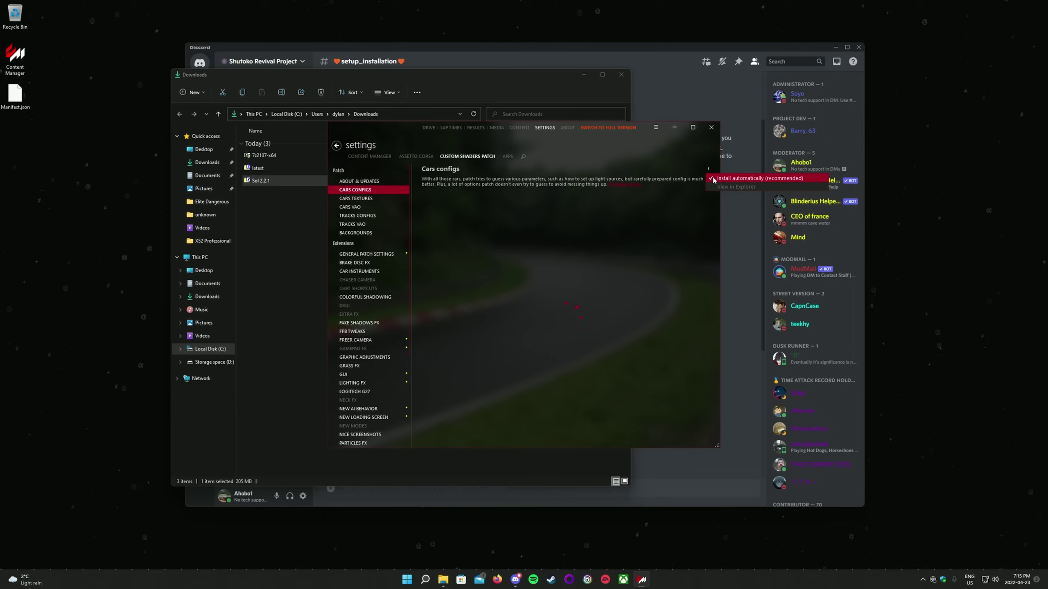
left_click(356, 198)
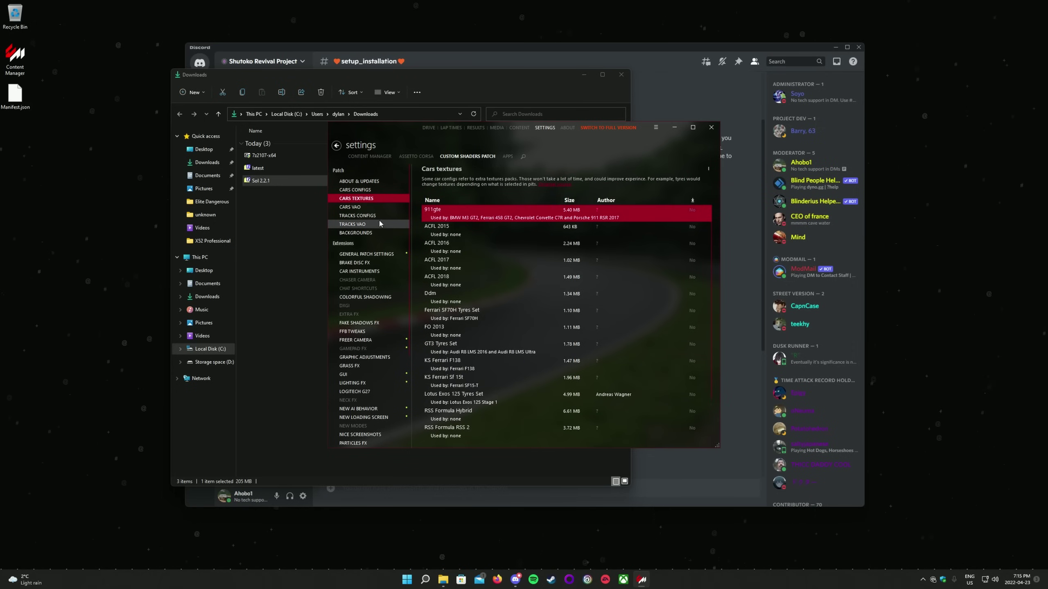
In the Content Manager Drive settings, disable the Extended Weather options for custom particles, custom PP filter and replacing clouds
left_click(372, 156)
left_click(345, 204)
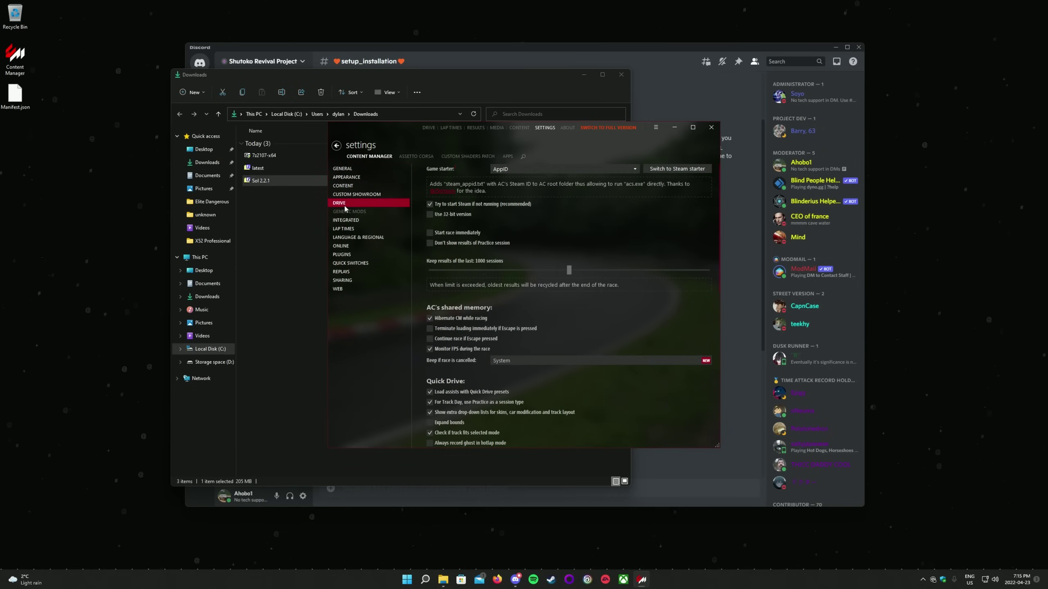
scroll(502, 360, "down", 15)
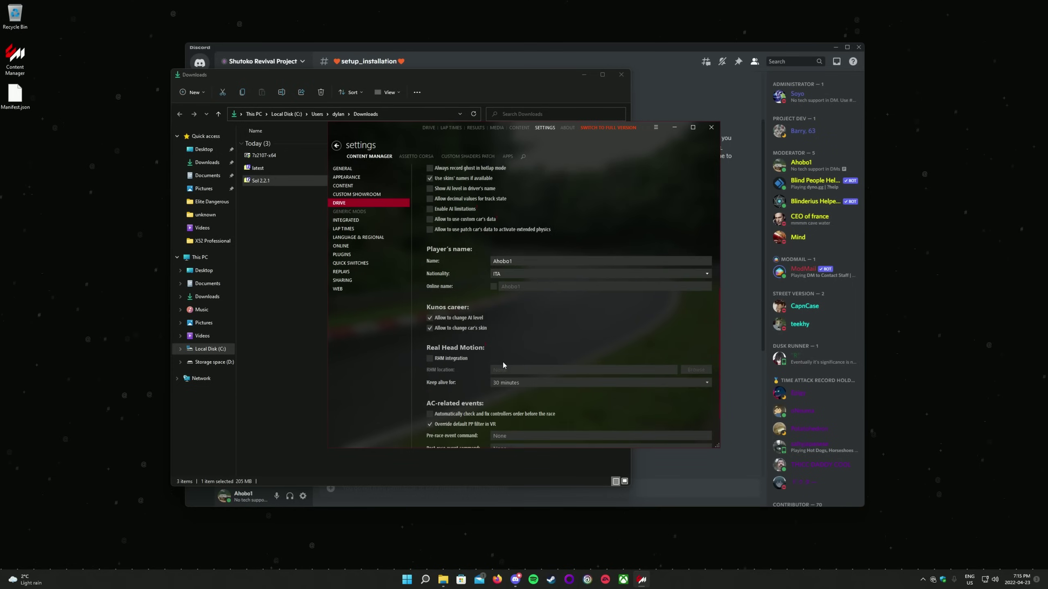
left_click(430, 433)
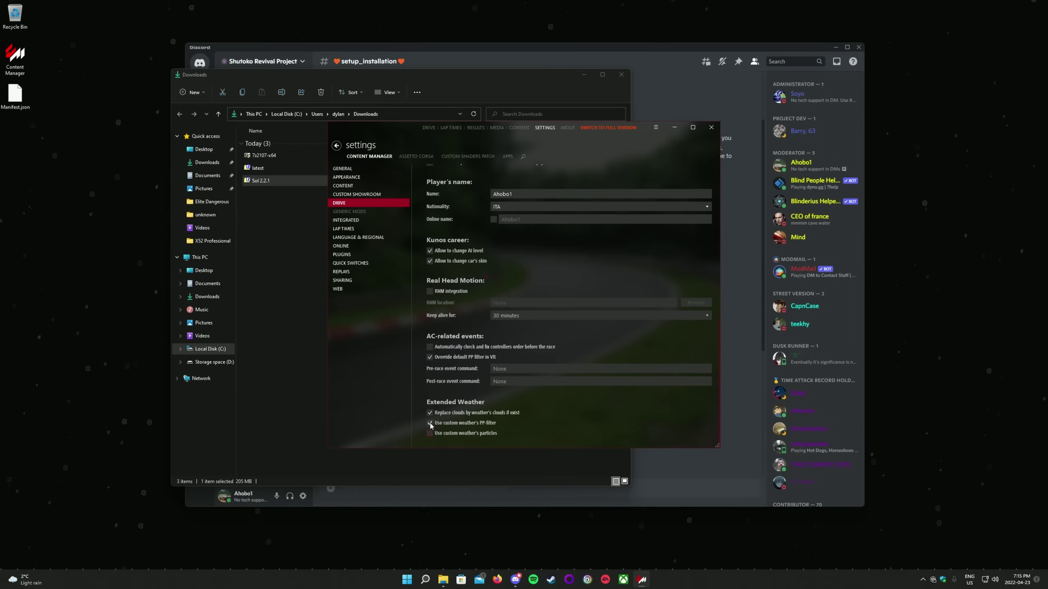
left_click(430, 422)
left_click(430, 412)
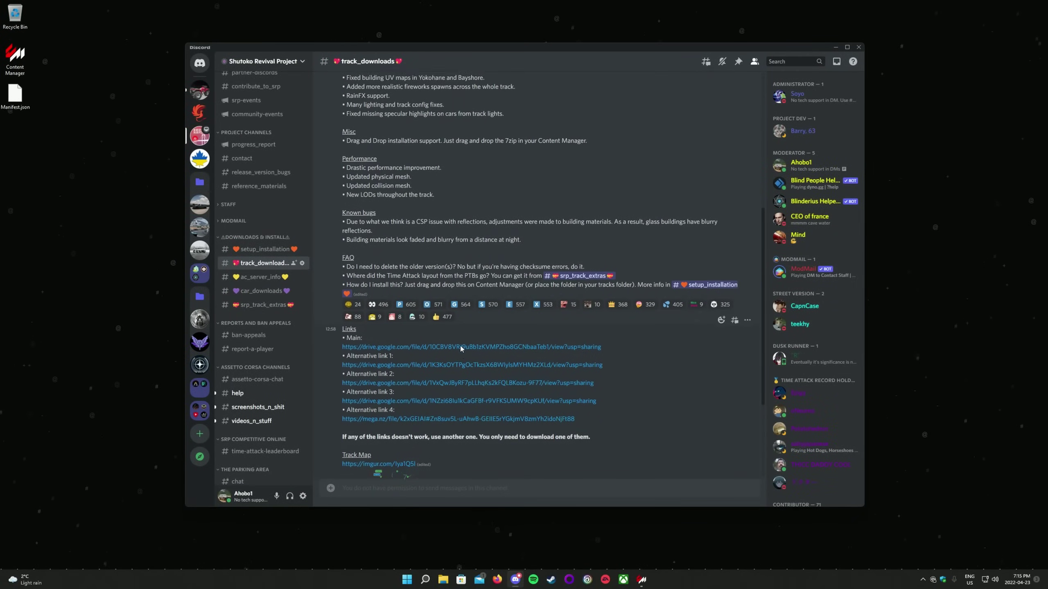
From Discord's track_downloads channel, download SRP MAIN_0.9.1_OFFICIAL.7z and show the archive in its folder
scroll(458, 349, "down", 2)
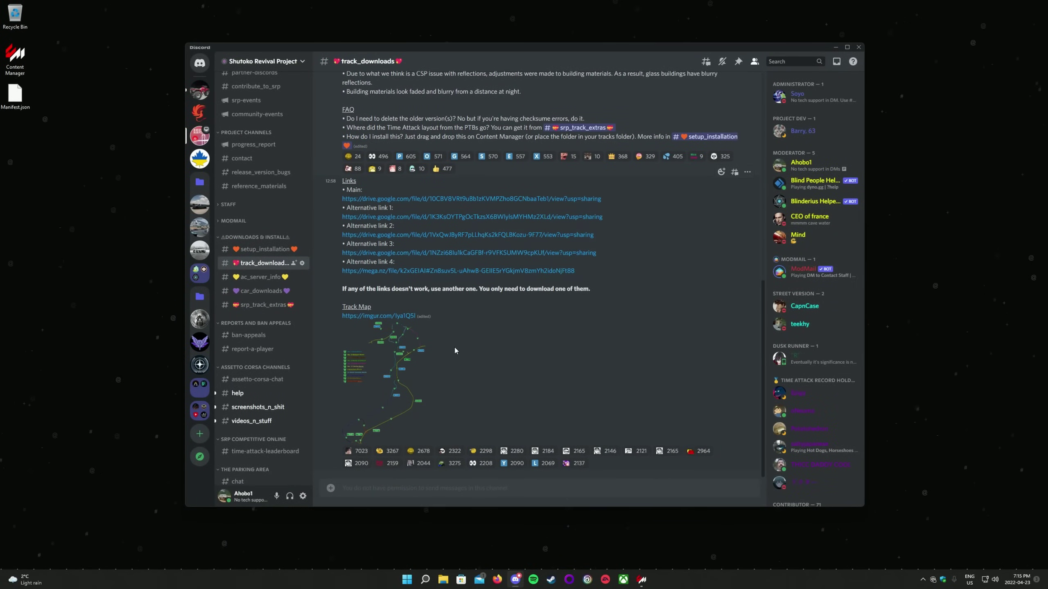
scroll(454, 350, "up", 2)
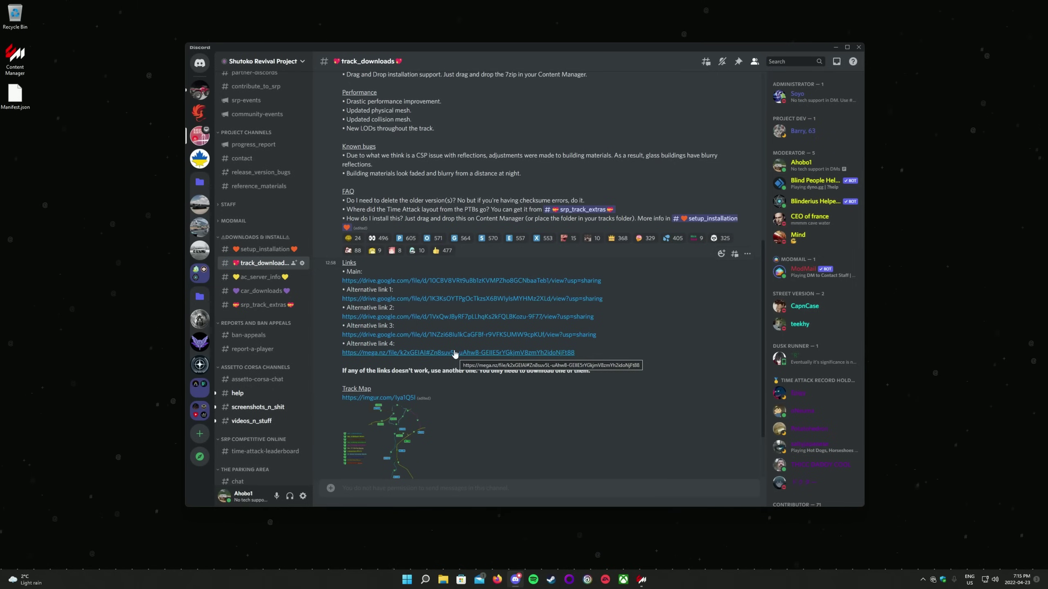
left_click(455, 353)
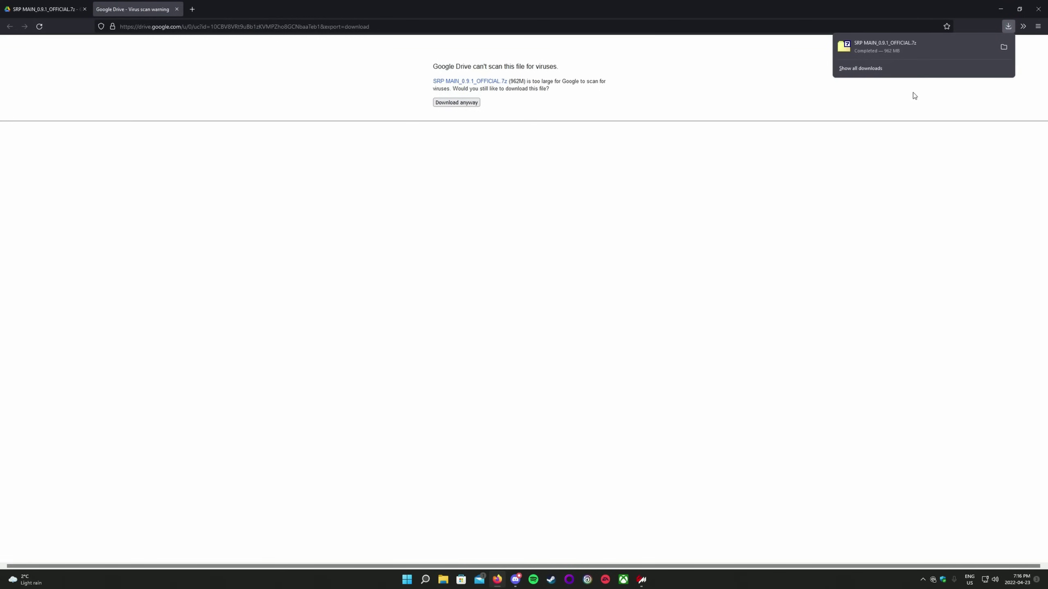
left_click(1004, 48)
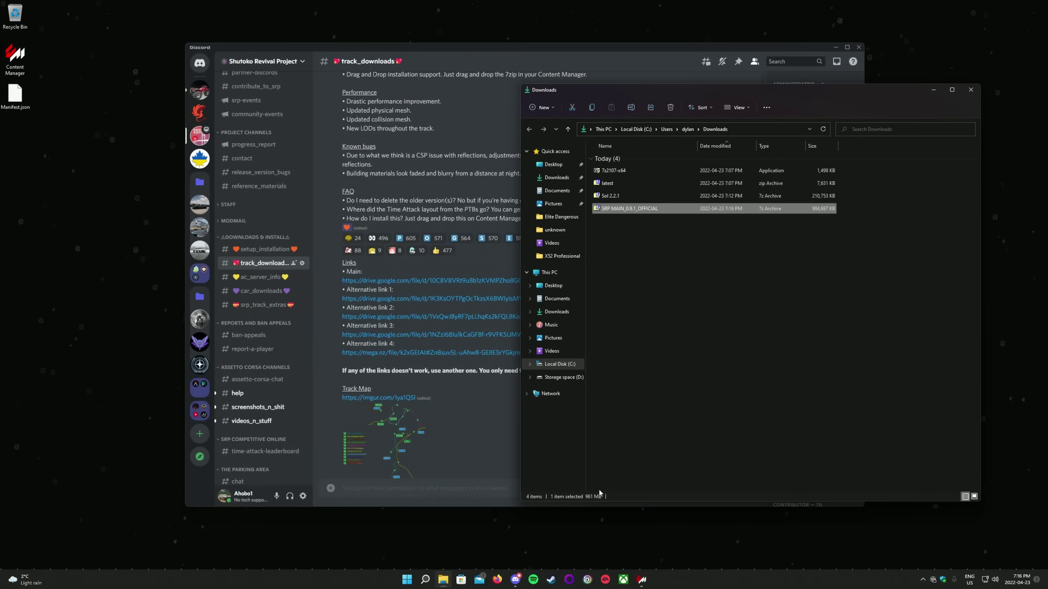
Add the SRP MAIN_0.9.1_OFFICIAL archive from Downloads to Content Manager and disable occasional hints
left_click_drag(428, 134, 262, 123)
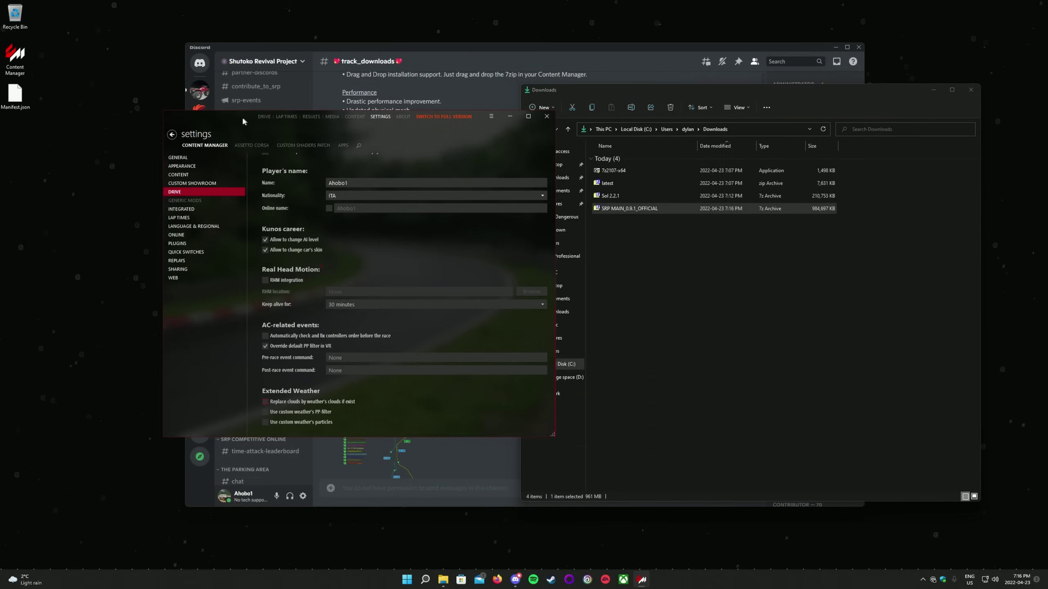
left_click_drag(626, 209, 395, 235)
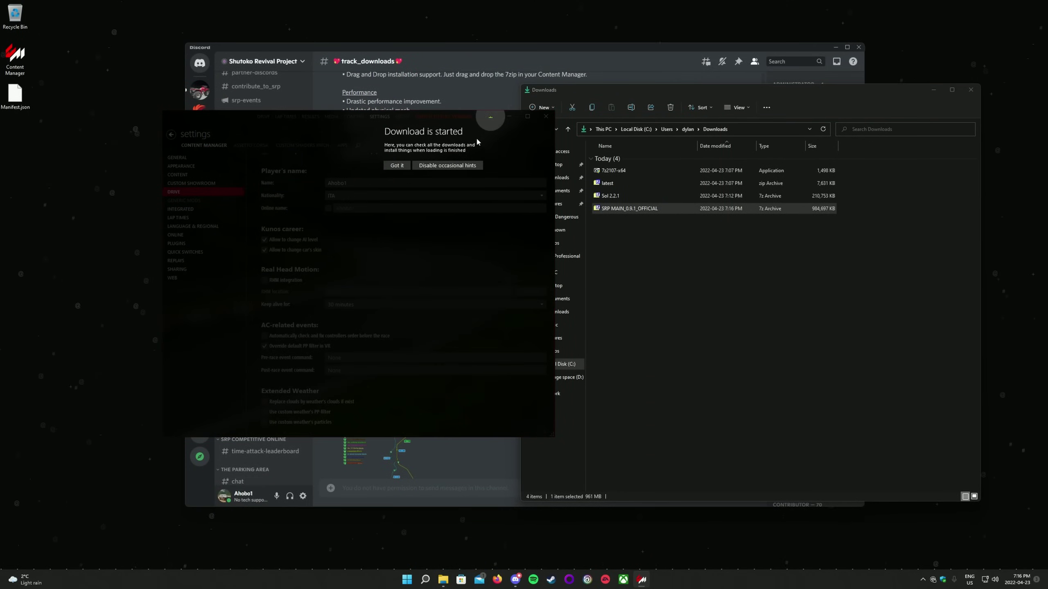
left_click(449, 165)
Install the Shutoko Revival Project 0.9.1 track from the pending downloads with all its layouts included
left_click(490, 117)
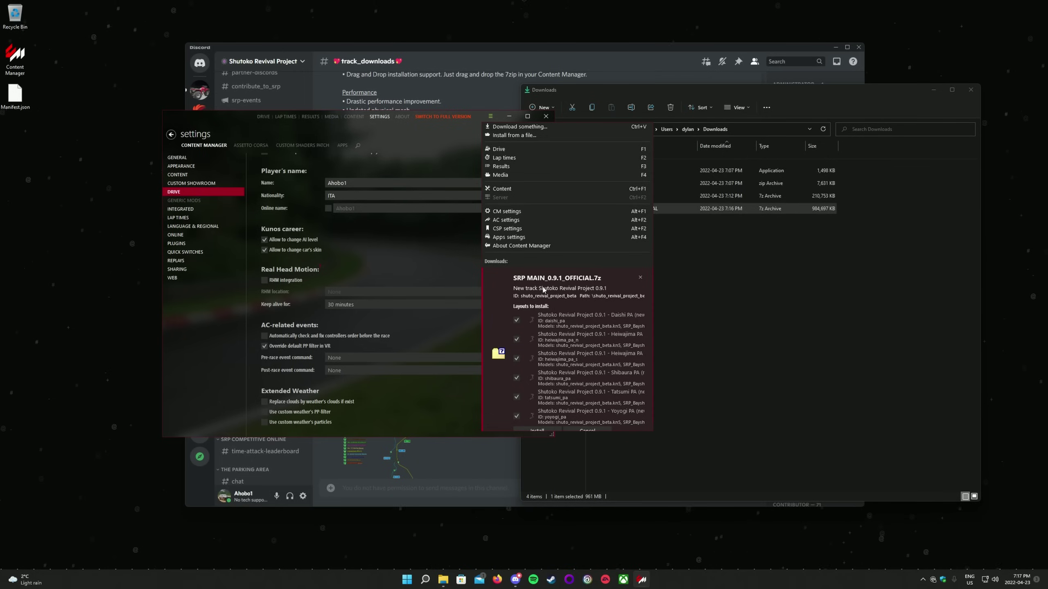
scroll(578, 355, "down", 1)
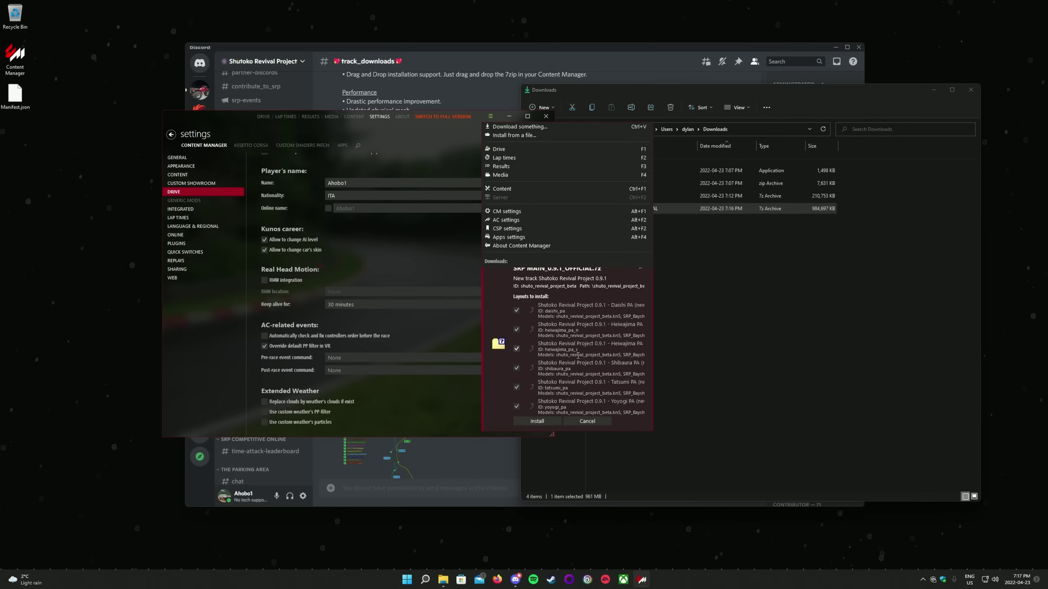
left_click(540, 421)
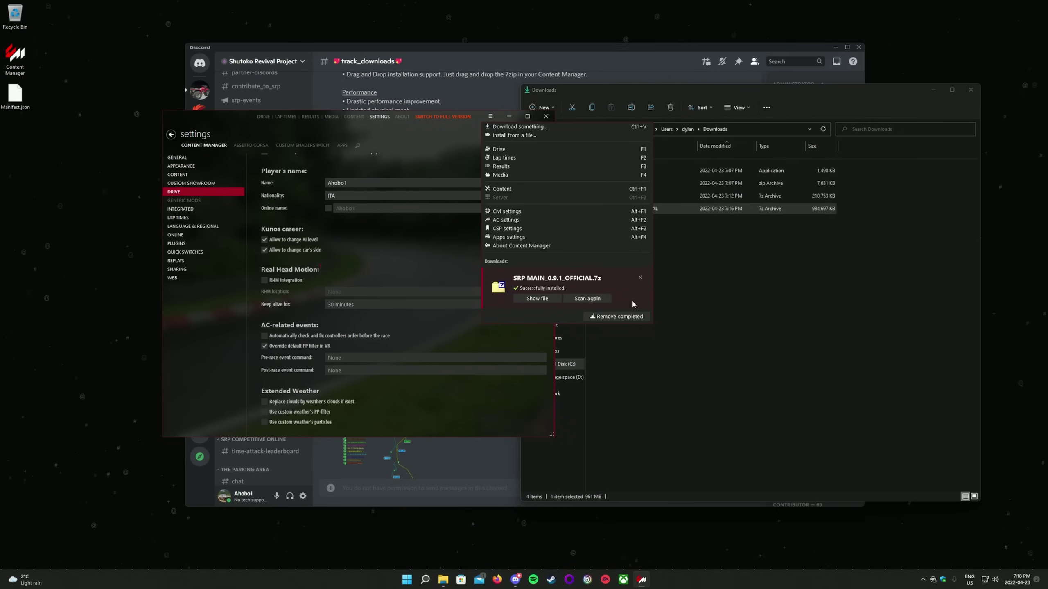
left_click(403, 251)
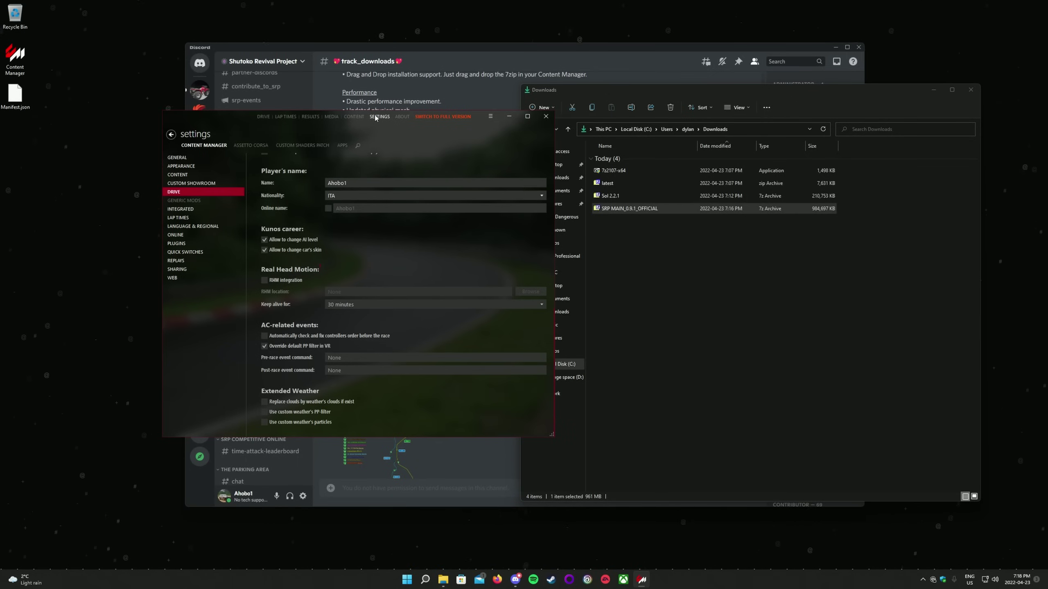
In the Custom Shaders Patch graphic adjustments, set the adaptive clip planes' far plane to 200000, 30000, and close the Downloads folder
left_click(311, 145)
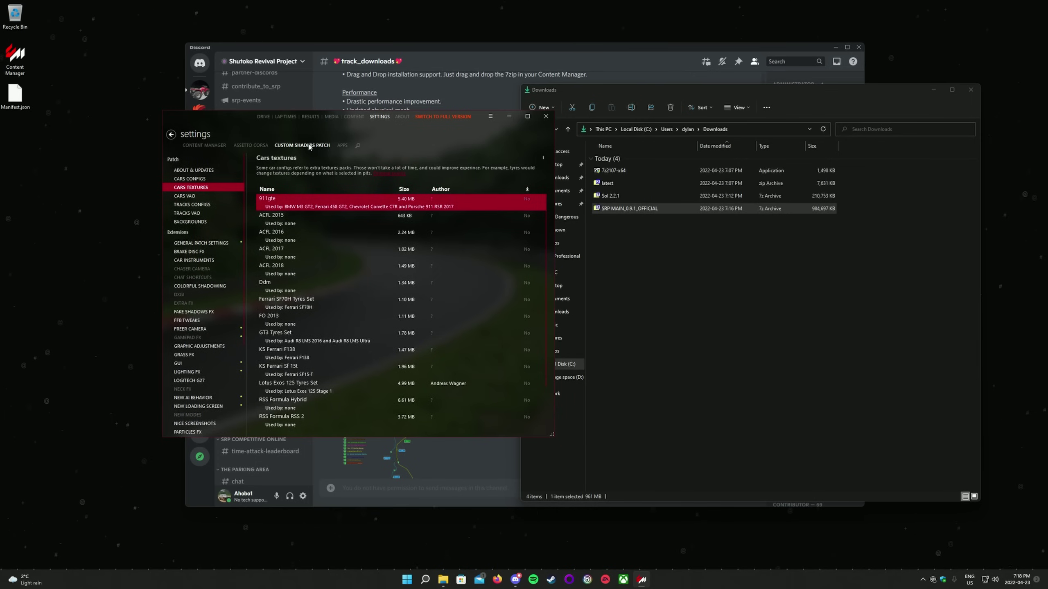
left_click(202, 346)
scroll(348, 262, "down", 5)
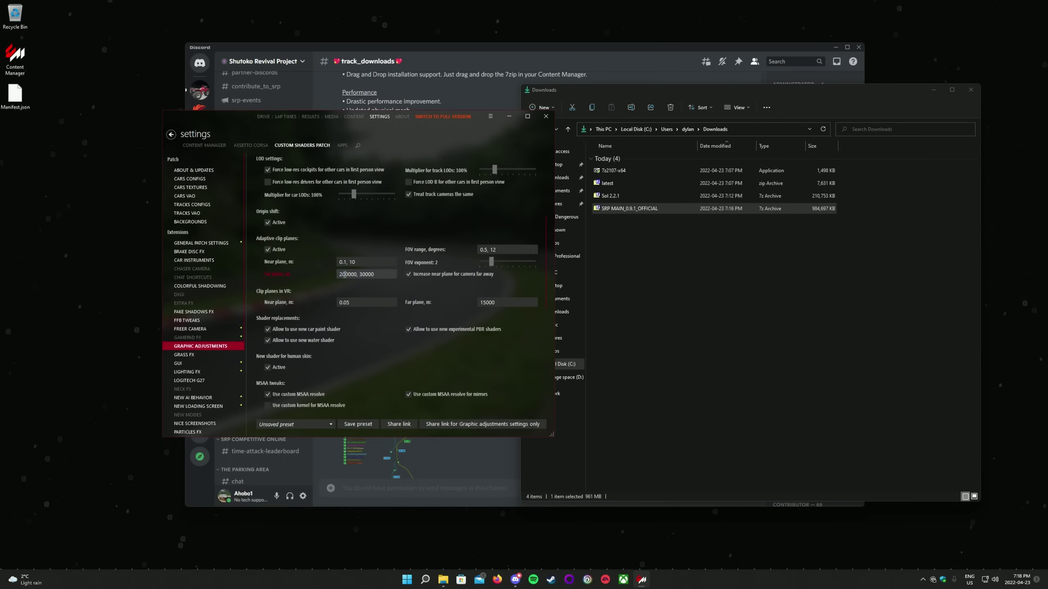
left_click(371, 276)
left_click(972, 90)
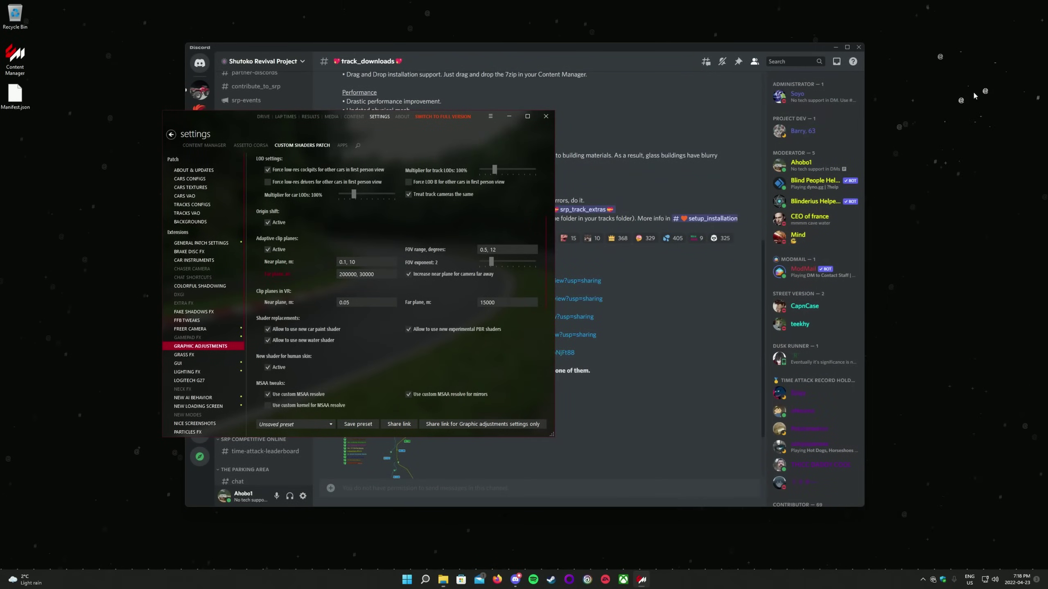
Switch to Discord's car_downloads channel and download SRP_Car_Pack_2.8.1.7z through Link 1, accepting the Google Drive scan warning
left_click(651, 322)
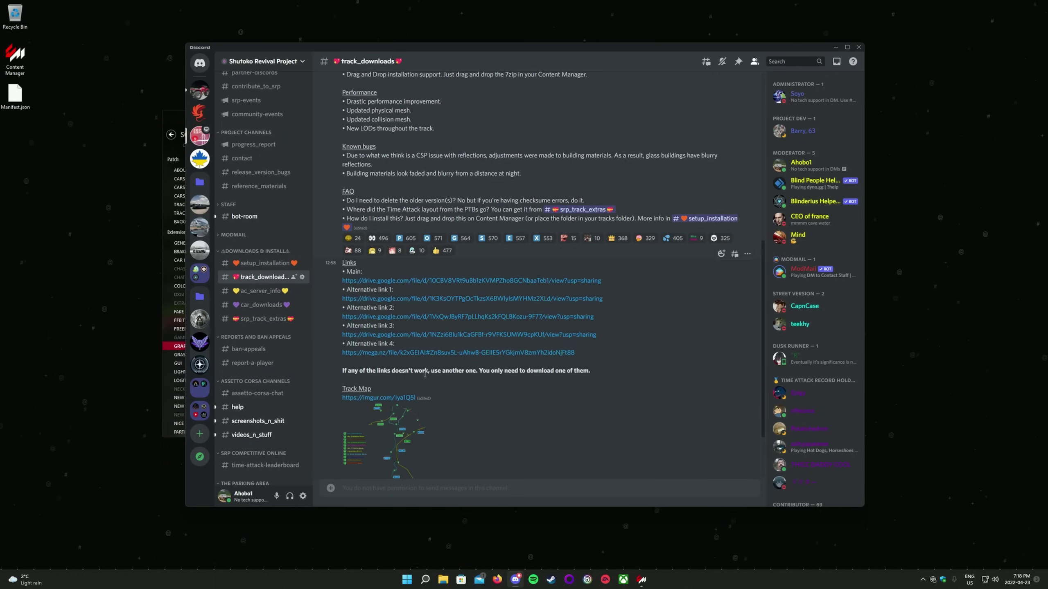
left_click(256, 306)
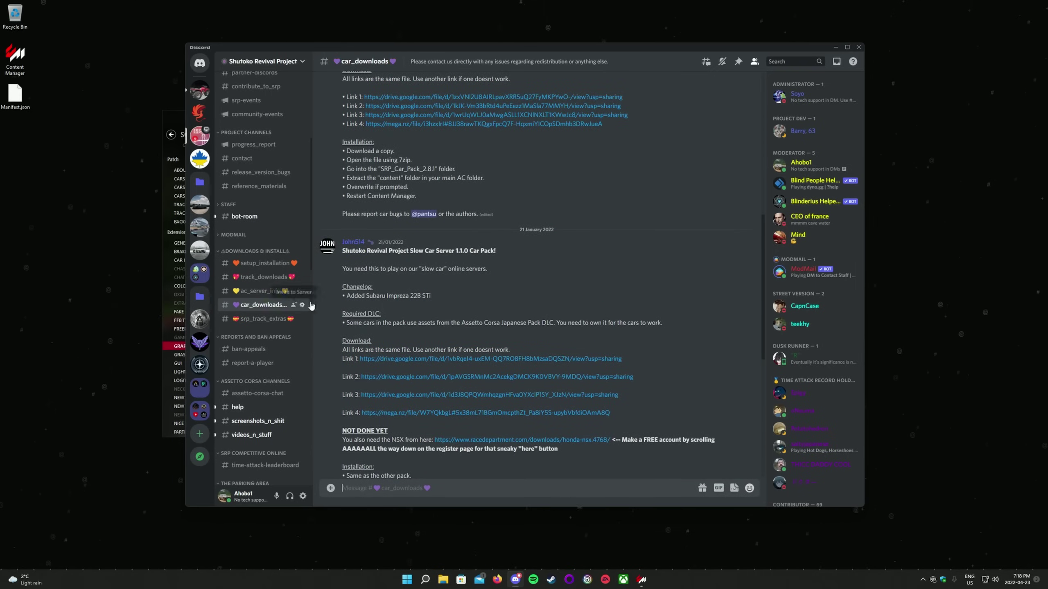
scroll(495, 306, "up", 1)
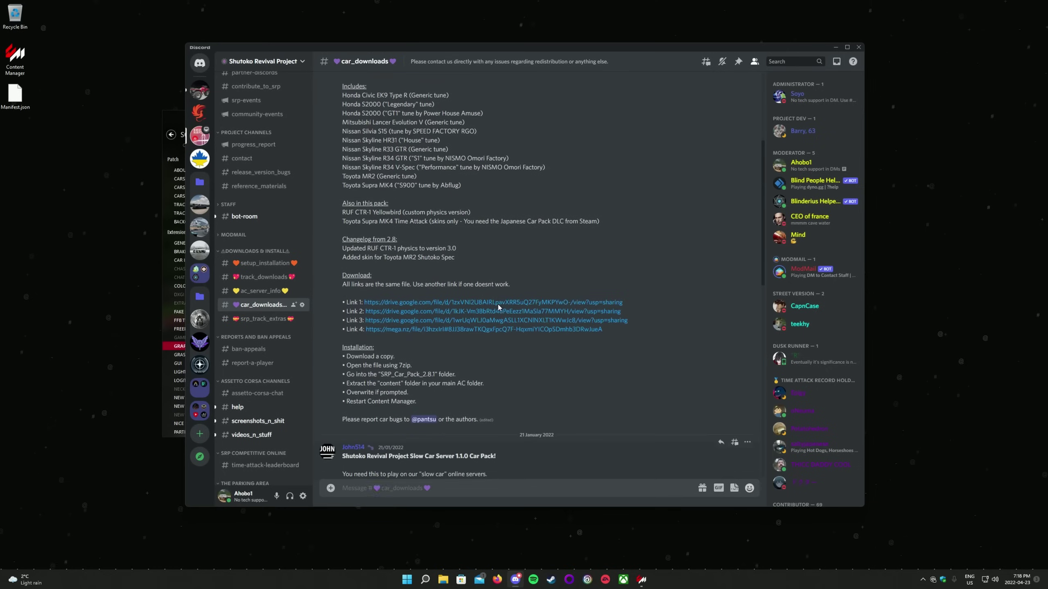
scroll(499, 307, "up", 7)
scroll(499, 307, "down", 15)
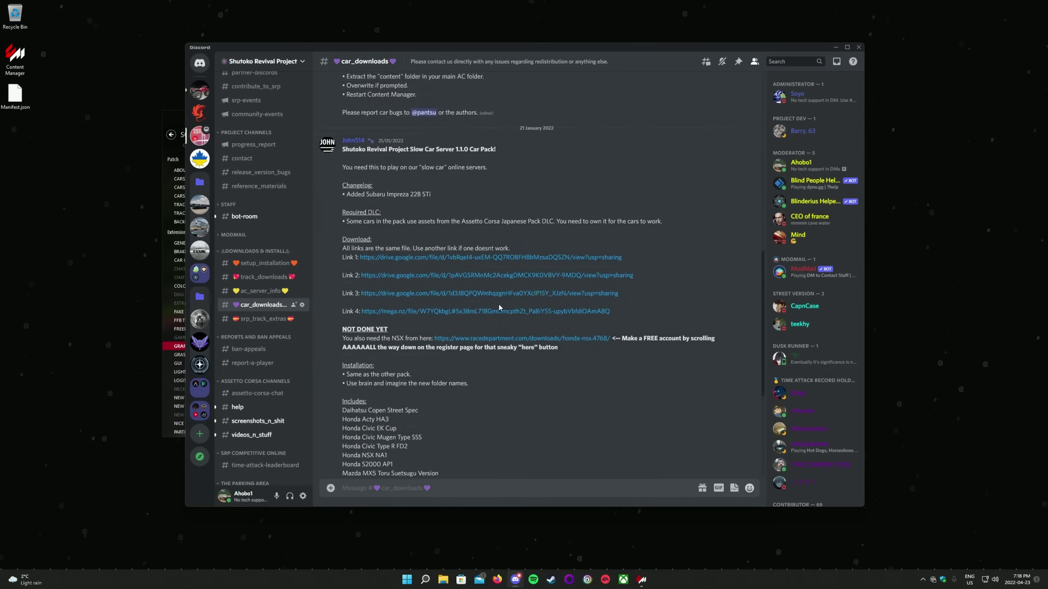
scroll(499, 307, "up", 10)
scroll(499, 307, "down", 5)
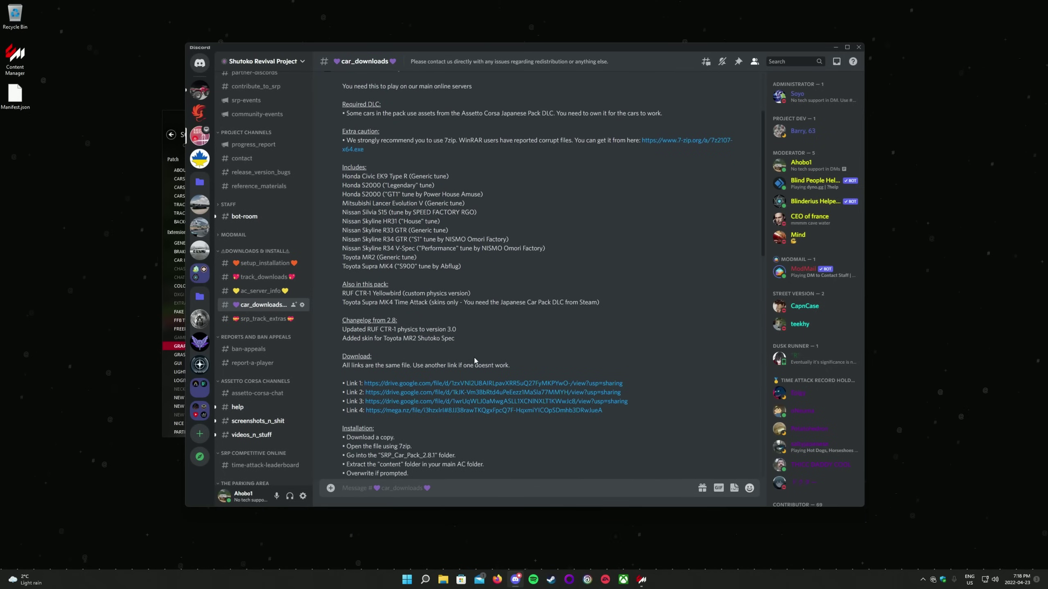
left_click(466, 383)
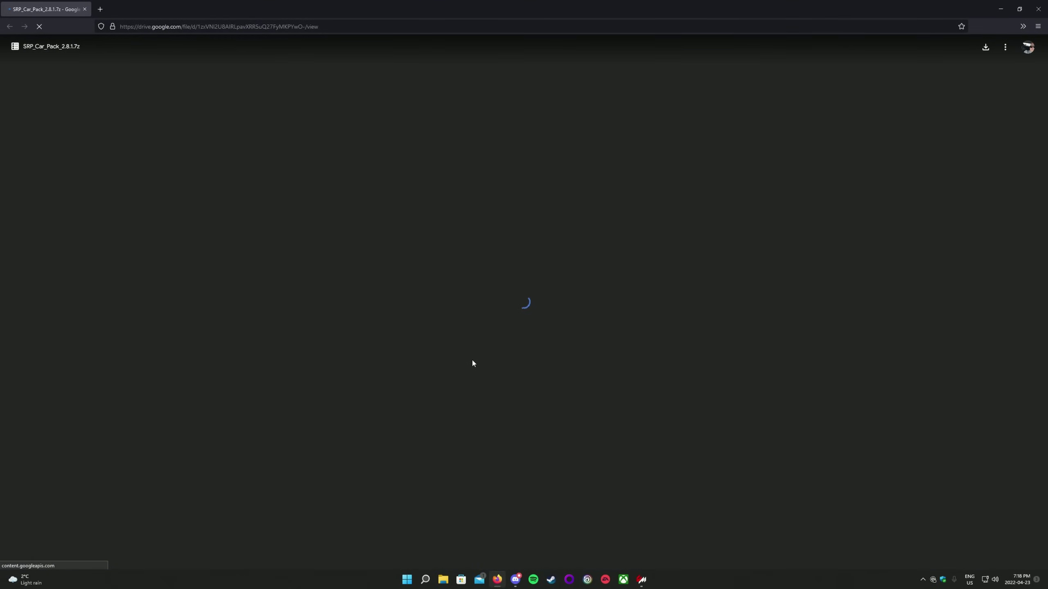
left_click(484, 268)
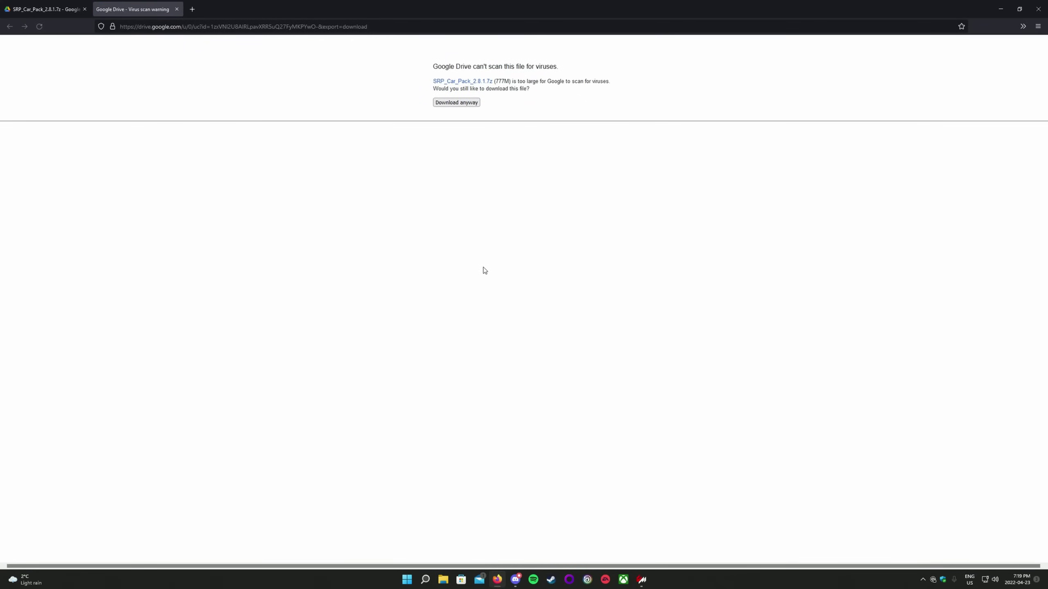
left_click(456, 102)
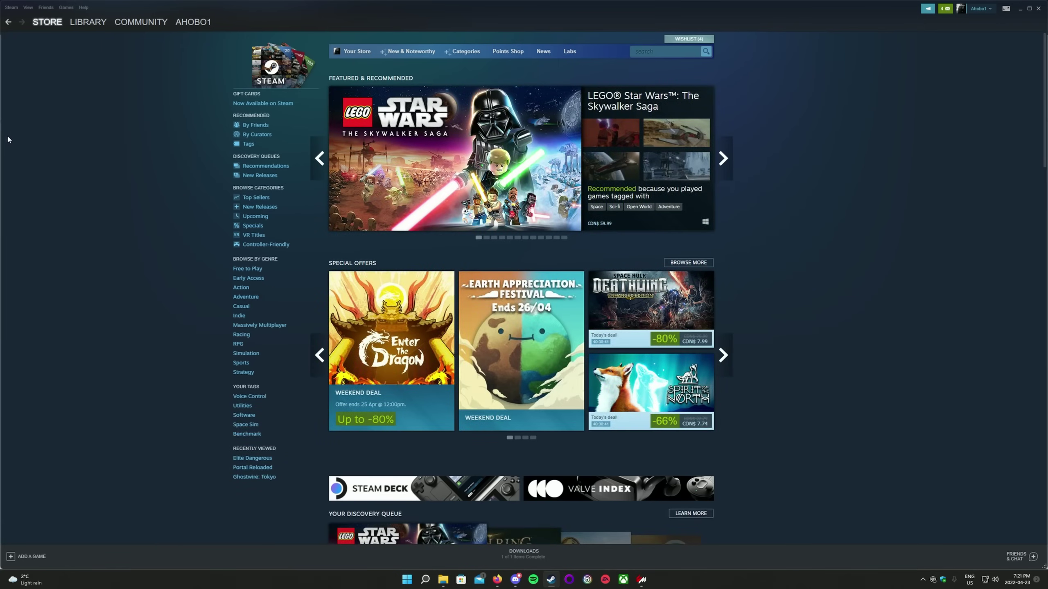
From the Steam library, open Assetto Corsa's local files folder and place its window beside the Downloads folder
left_click(87, 21)
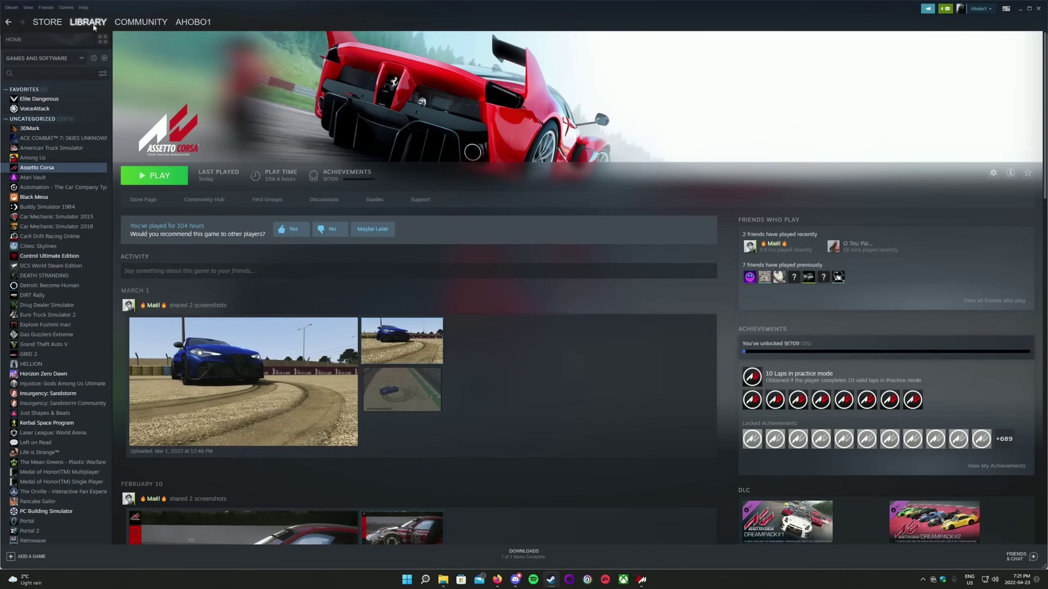
right_click(48, 167)
mouse_move(78, 208)
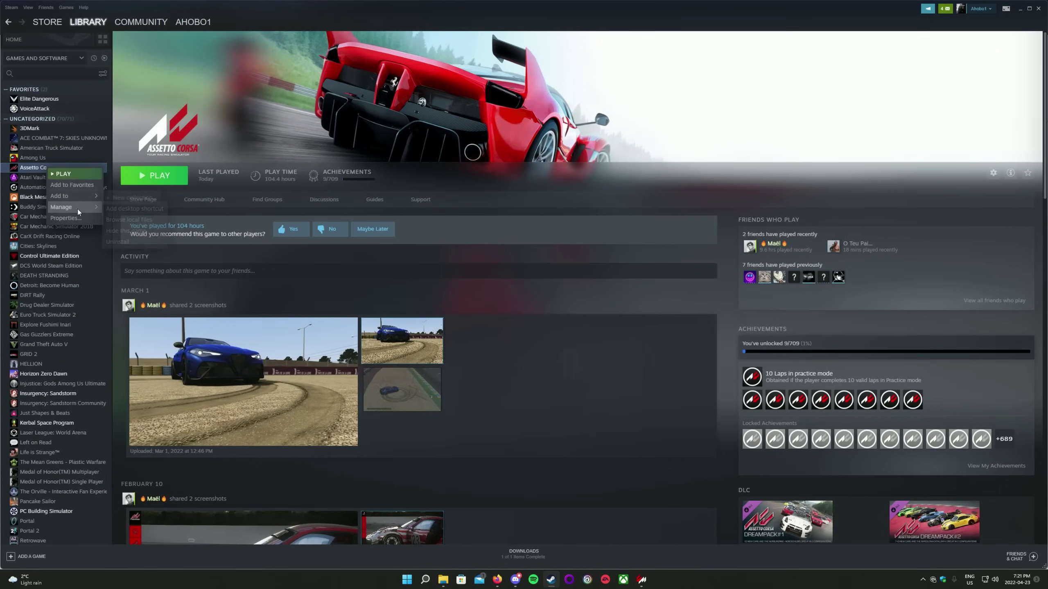
left_click(139, 219)
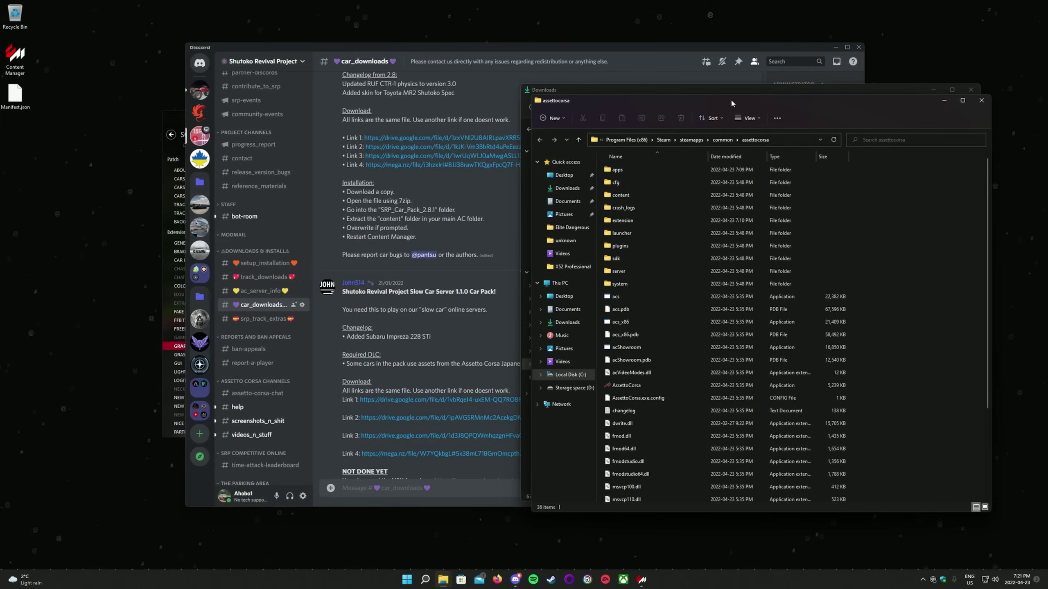
left_click_drag(731, 103, 290, 94)
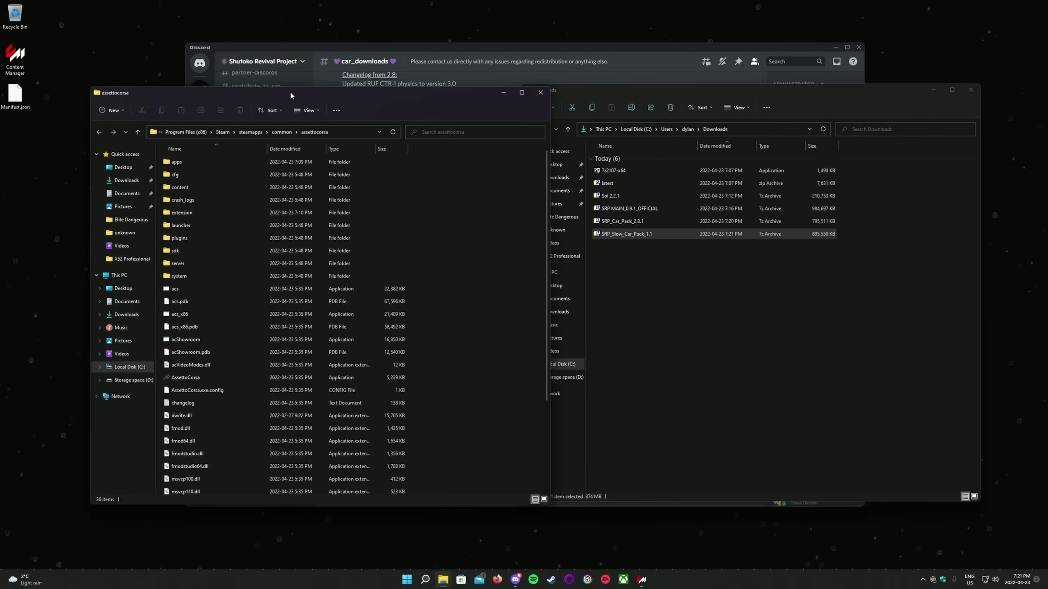
Open the SRP_Car_Pack_2.8.1 archive from Downloads with 7-Zip File Manager
left_click(643, 248)
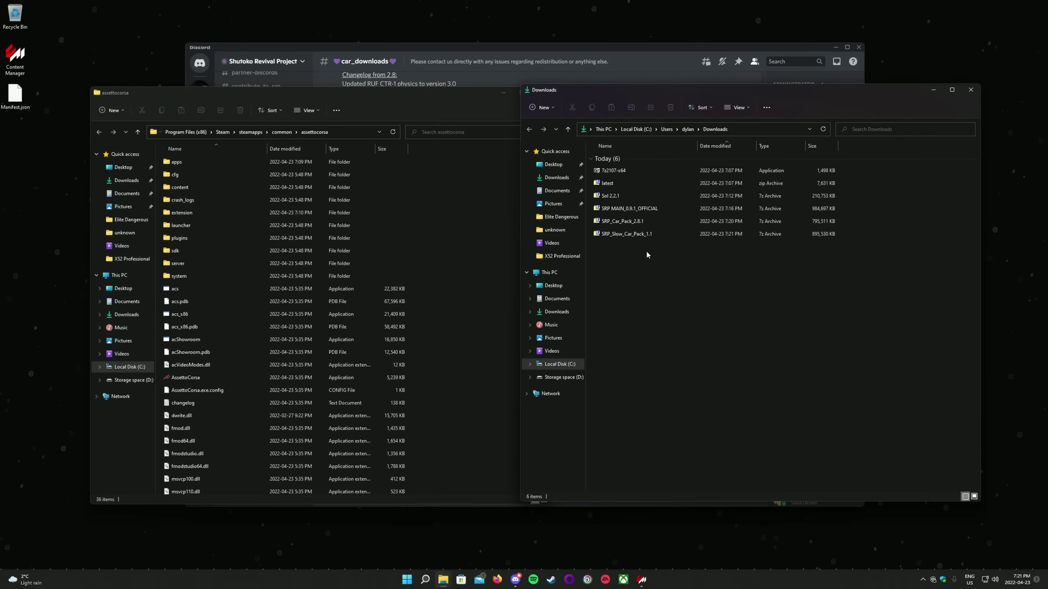
right_click(636, 224)
mouse_move(667, 262)
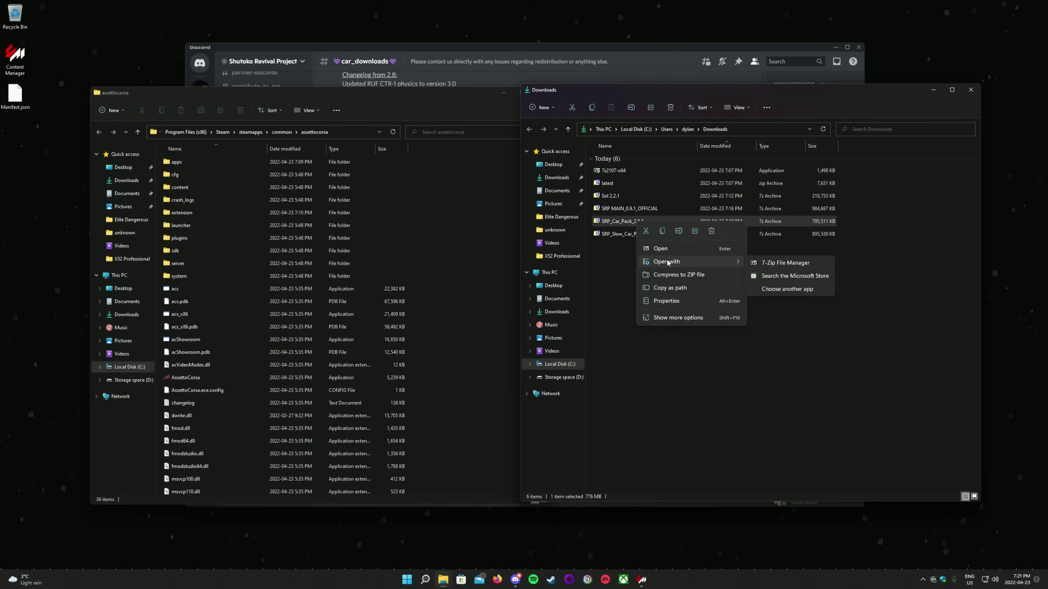
left_click(778, 262)
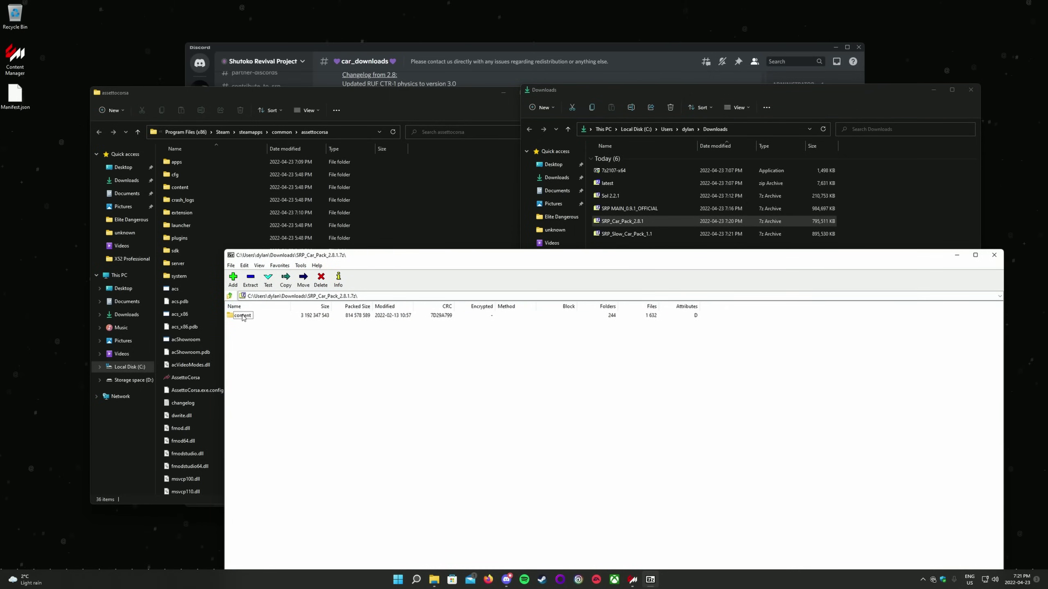
Extract the content folders of SRP_Car_Pack_2.8.1 and SRP_Slow_Car_Pack_1.1 into the assettocorsa folder with 7-Zip File Manager, and close the Downloads folder
left_click_drag(243, 315, 470, 194)
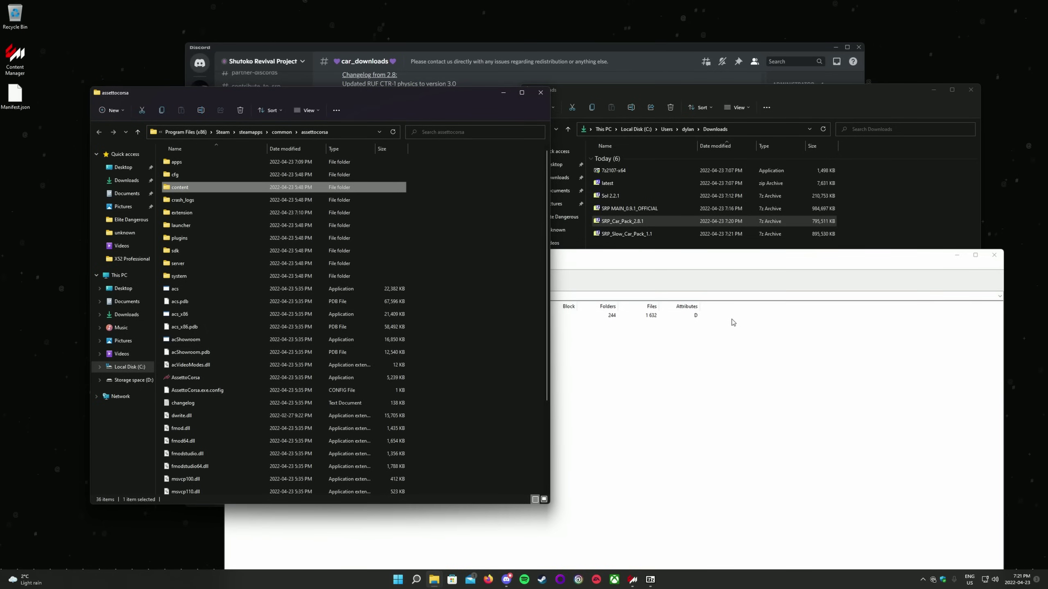
left_click(921, 207)
right_click(630, 236)
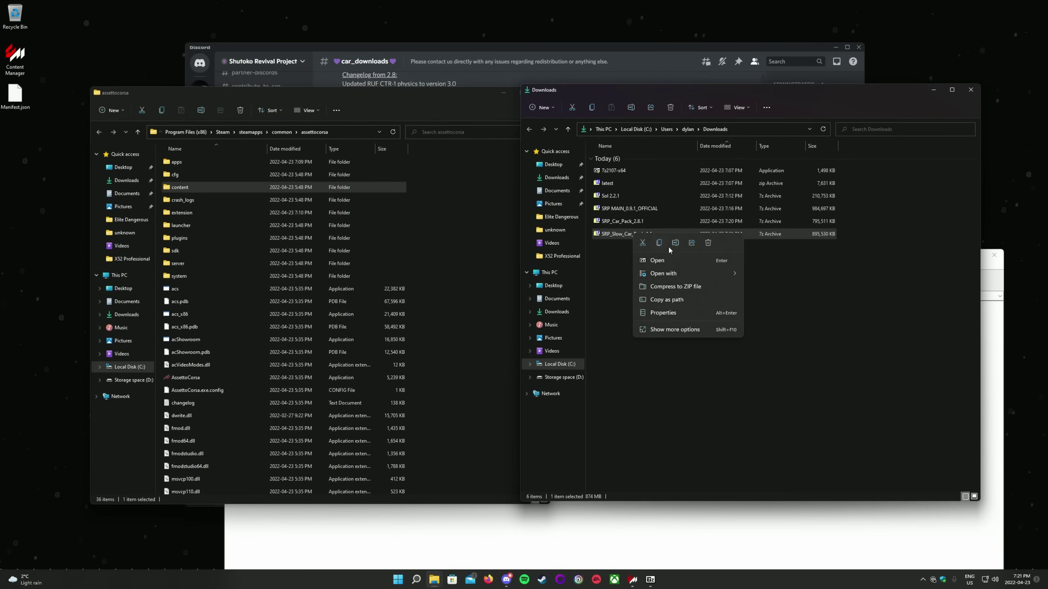
mouse_move(713, 276)
left_click(770, 275)
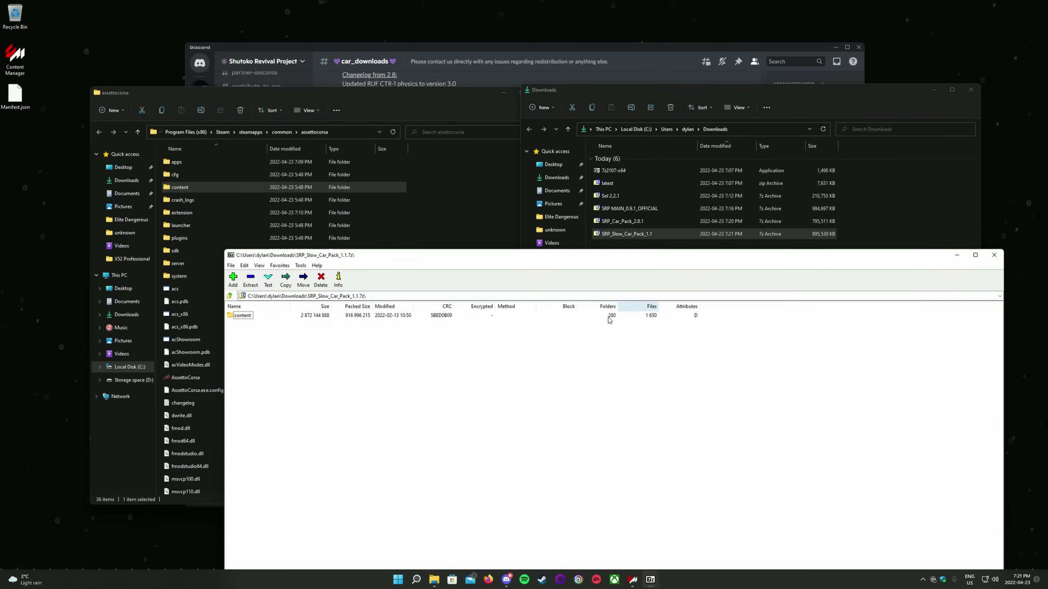
left_click_drag(276, 318, 478, 218)
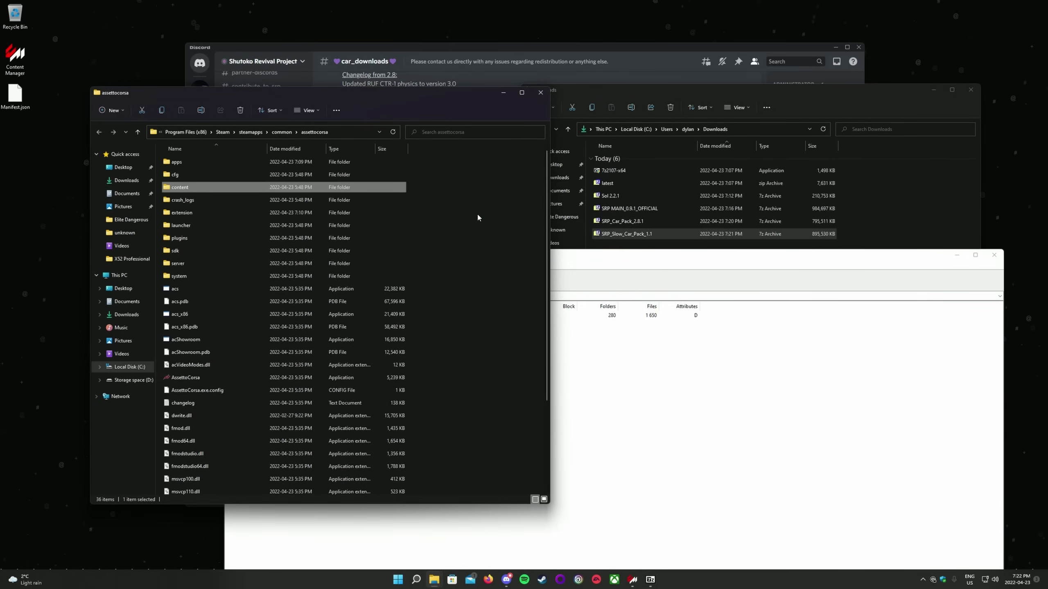
left_click(483, 223)
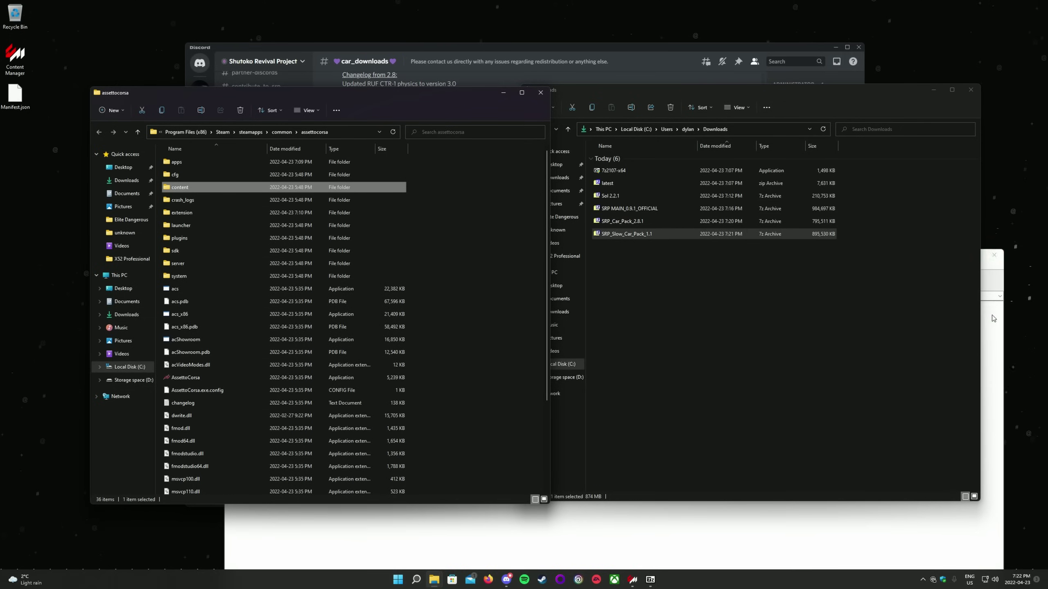
left_click(994, 255)
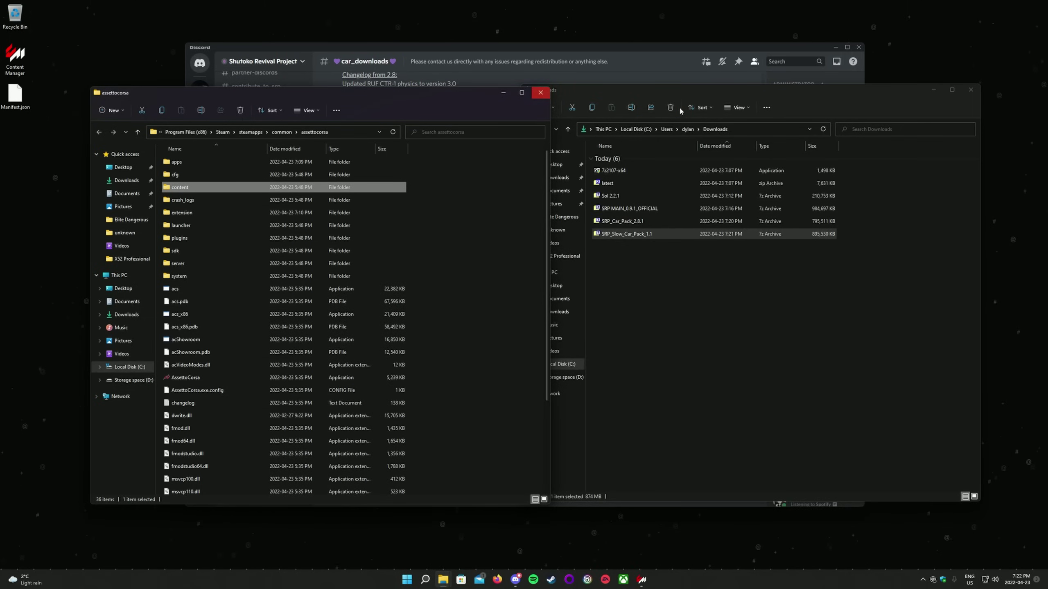
left_click(970, 89)
Open the Honda NSX page linked in Discord's car_downloads channel, download AC_HondaNSX_v3_1.zip from RaceDepartment, and close the browser
left_click(664, 207)
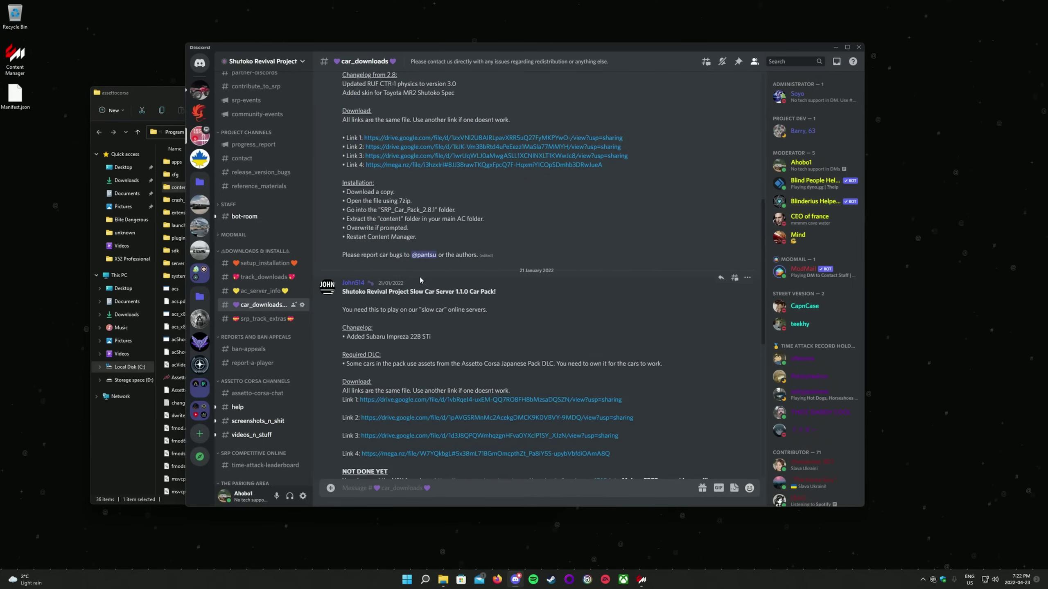
scroll(419, 279, "down", 5)
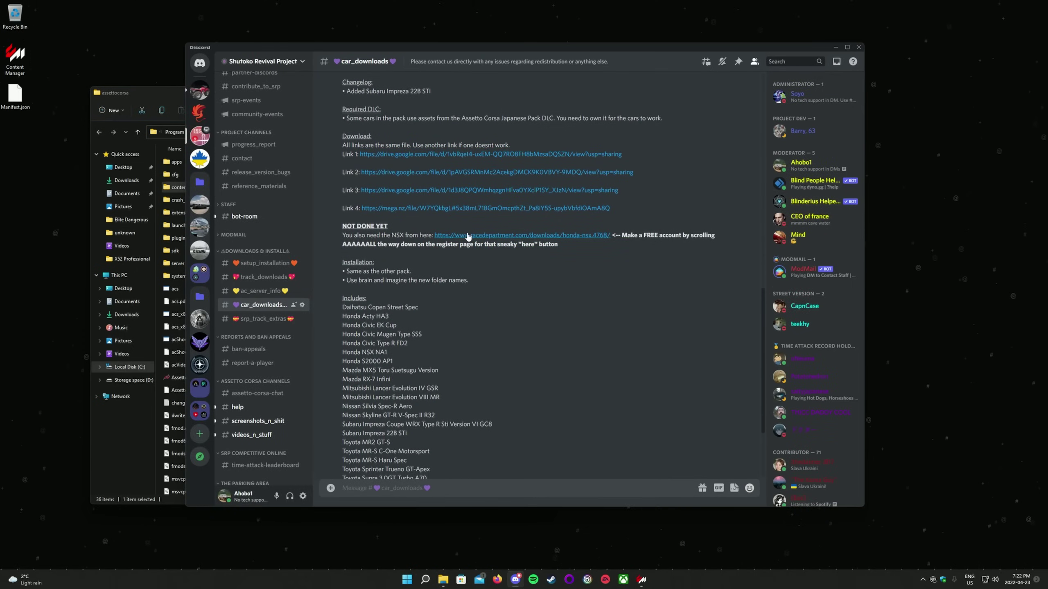
left_click(487, 235)
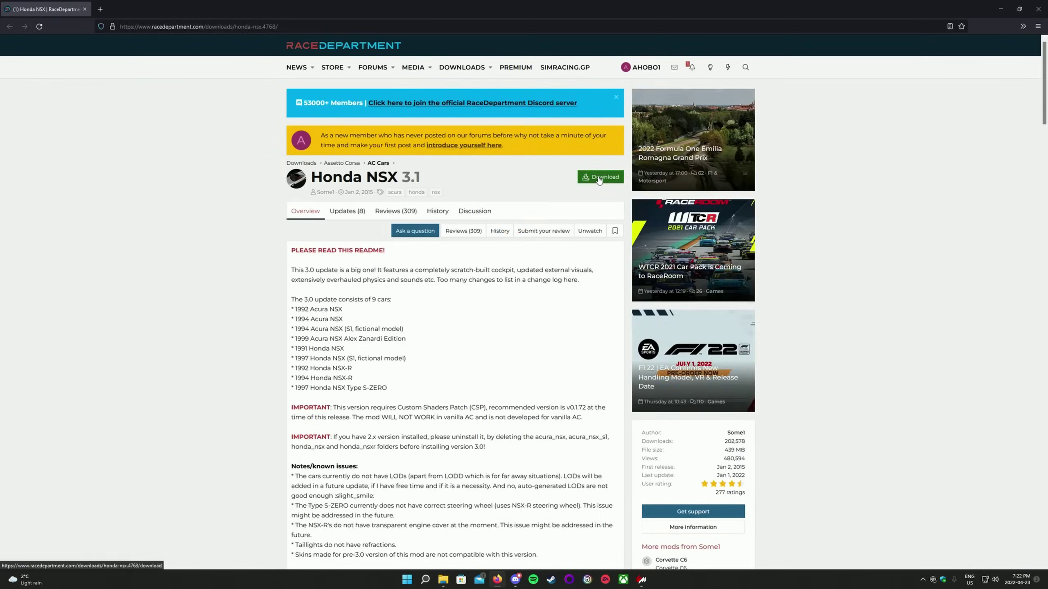
left_click(599, 178)
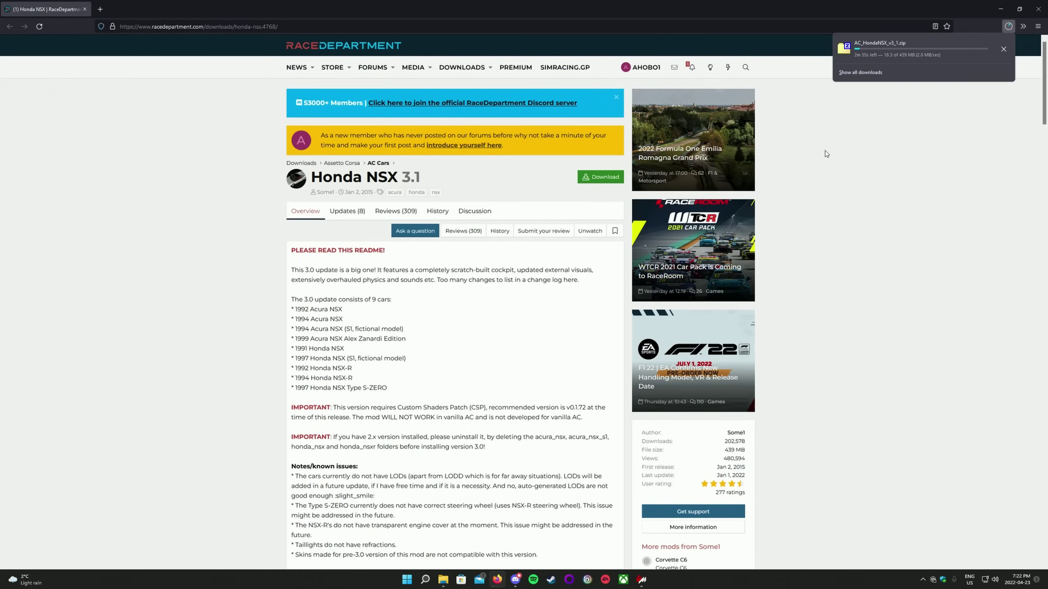
left_click(1003, 49)
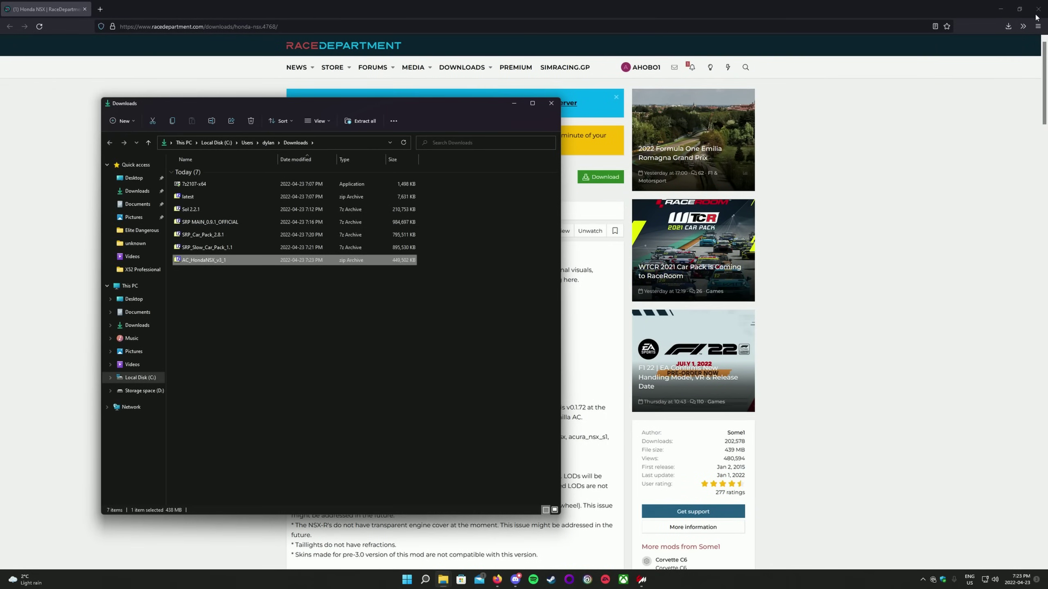
left_click(1037, 16)
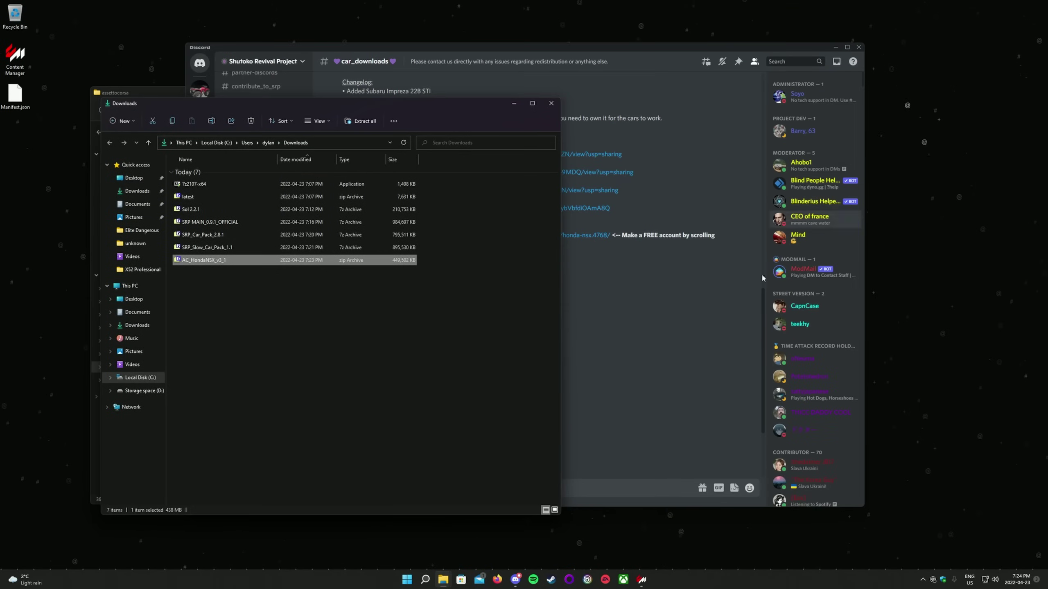
Open AC_HondaNSX_v3_1 with 7-Zip File Manager, extract its content folder into the assettocorsa folder, and close the archive and folder windows
mouse_move(443, 581)
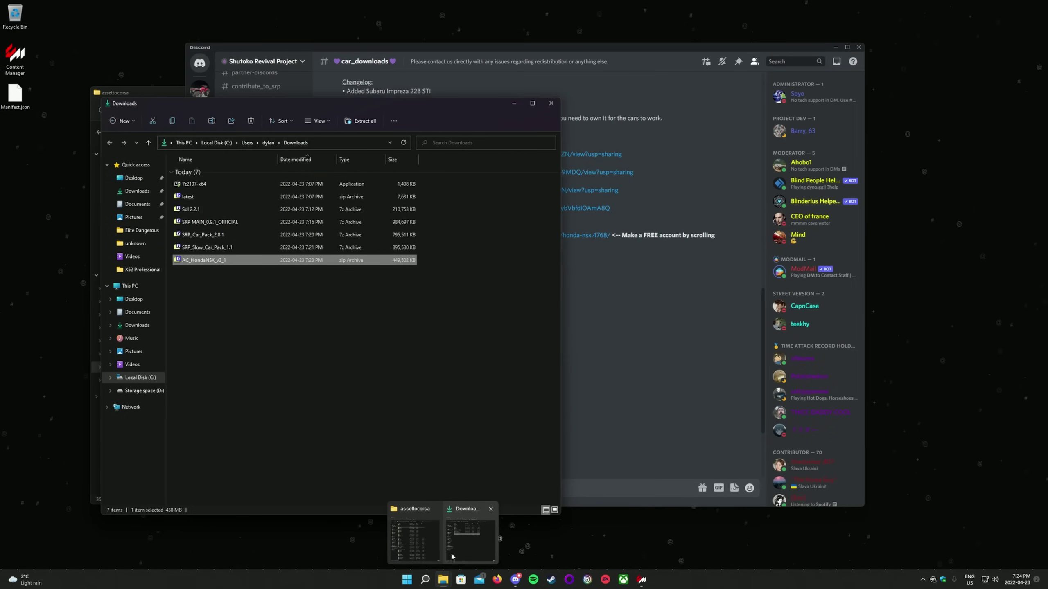
left_click(415, 532)
left_click_drag(226, 98, 661, 89)
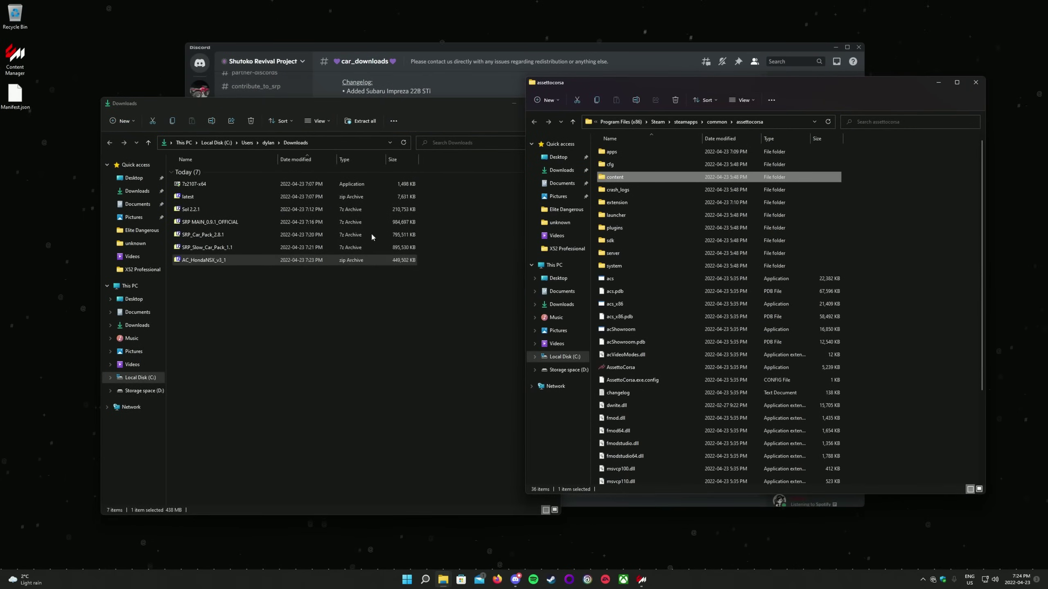
right_click(244, 265)
mouse_move(319, 303)
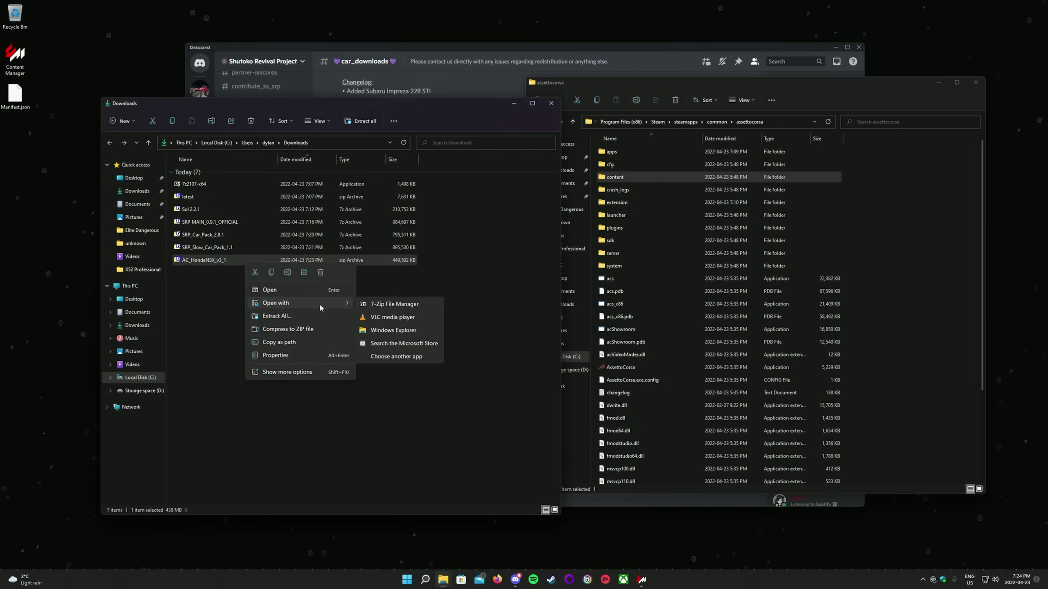
left_click(394, 304)
left_click_drag(245, 315, 913, 184)
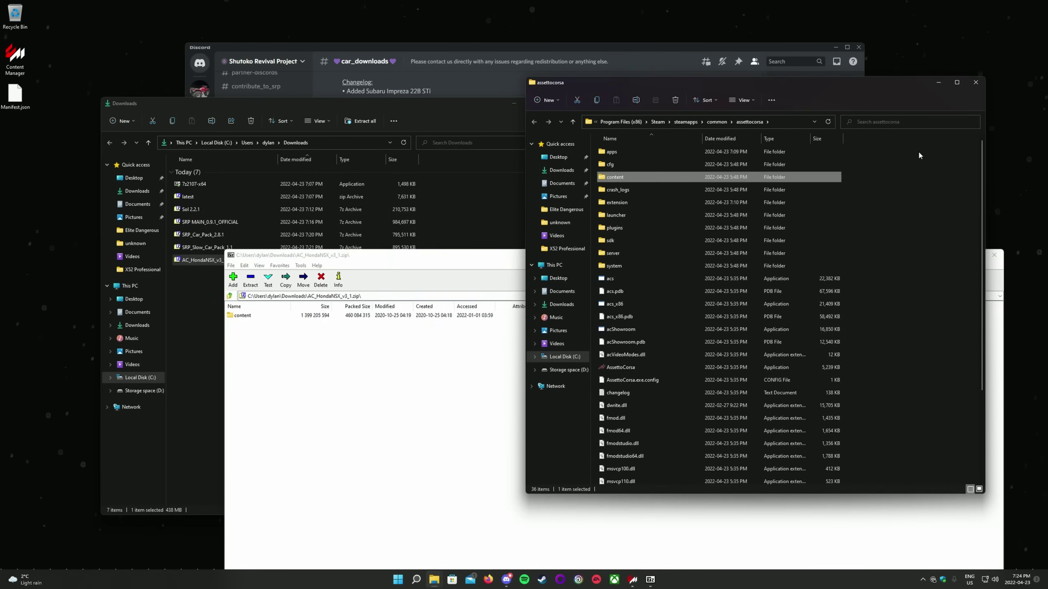
left_click(974, 83)
left_click(993, 255)
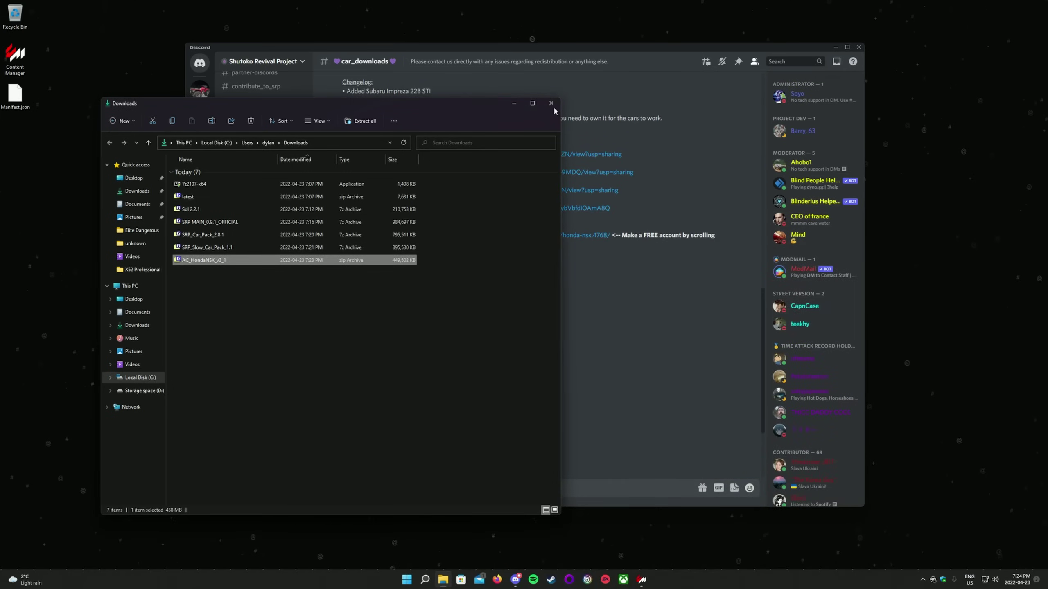
left_click(551, 103)
Close Content Manager and start it again from the desktop
left_click(635, 580)
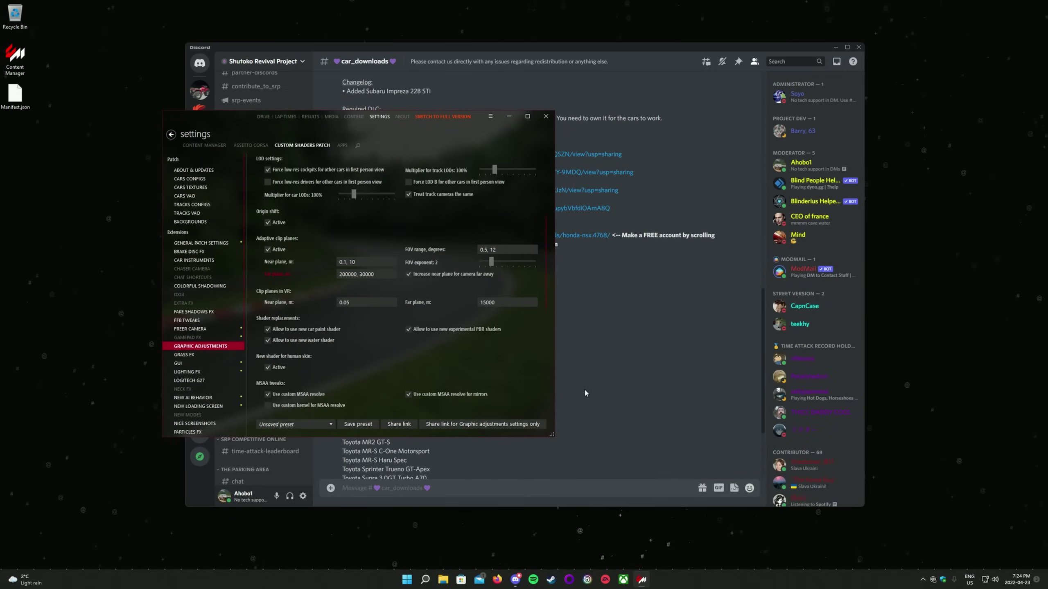
left_click(545, 119)
double_click(15, 57)
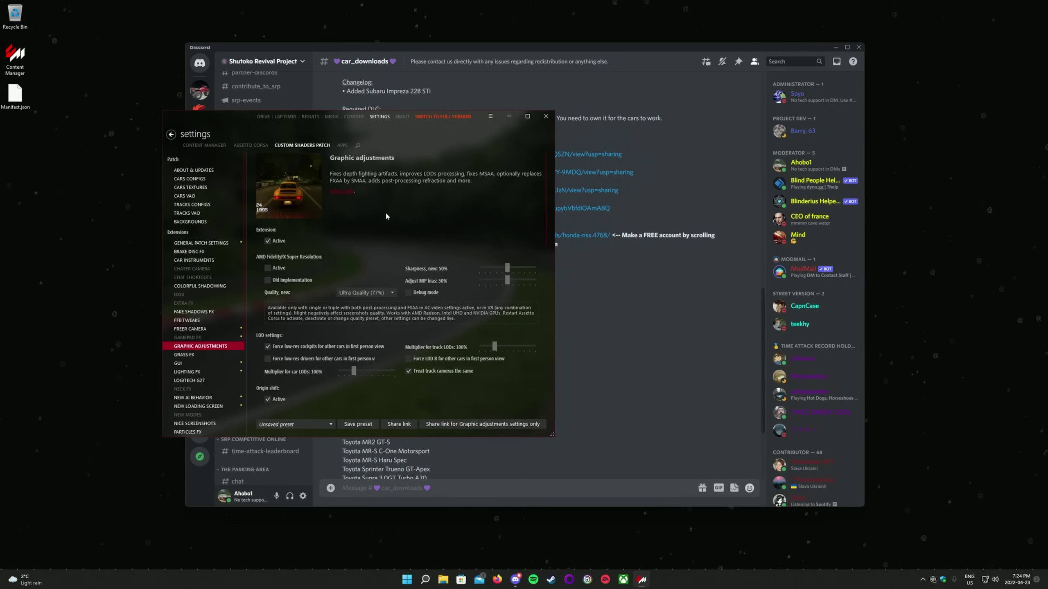
In the single-player quick drive setup, choose the Honda Civic Type R (EK9) Turbo ver. 2 from the list of all cars
left_click(263, 116)
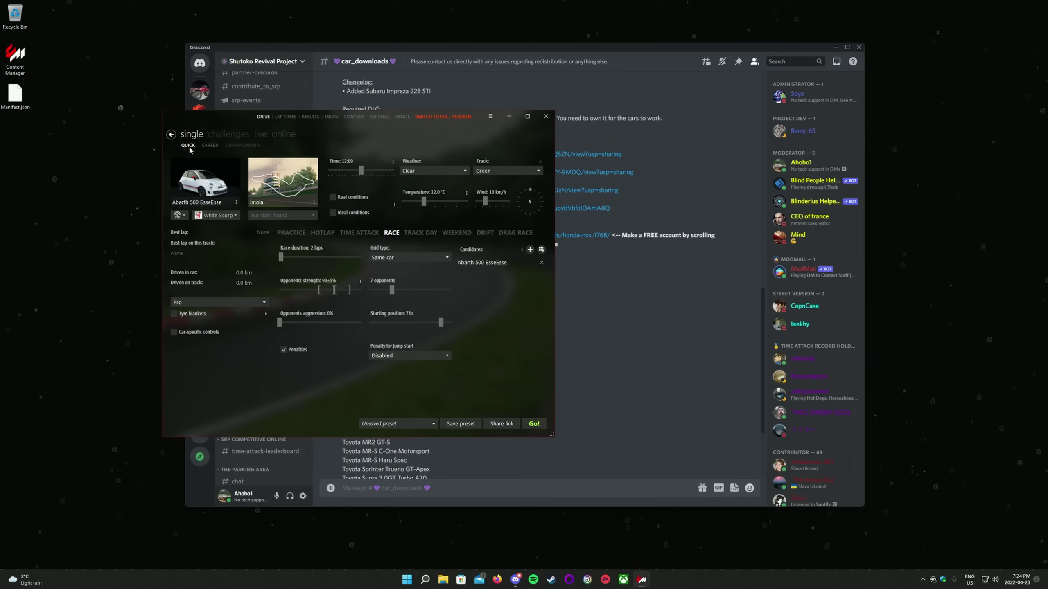
left_click(202, 182)
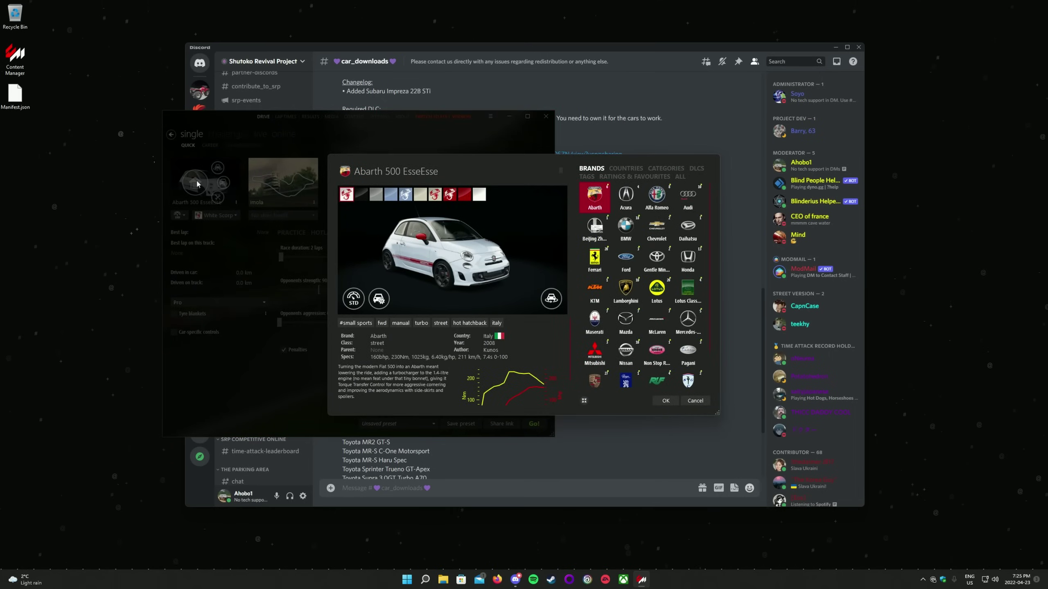
left_click(679, 177)
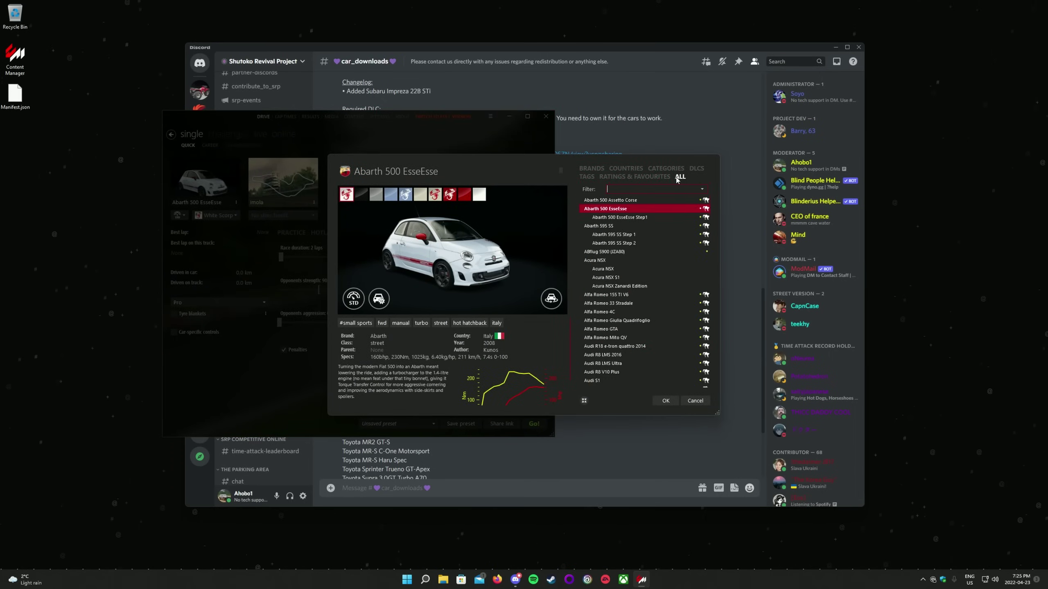
scroll(647, 274, "down", 20)
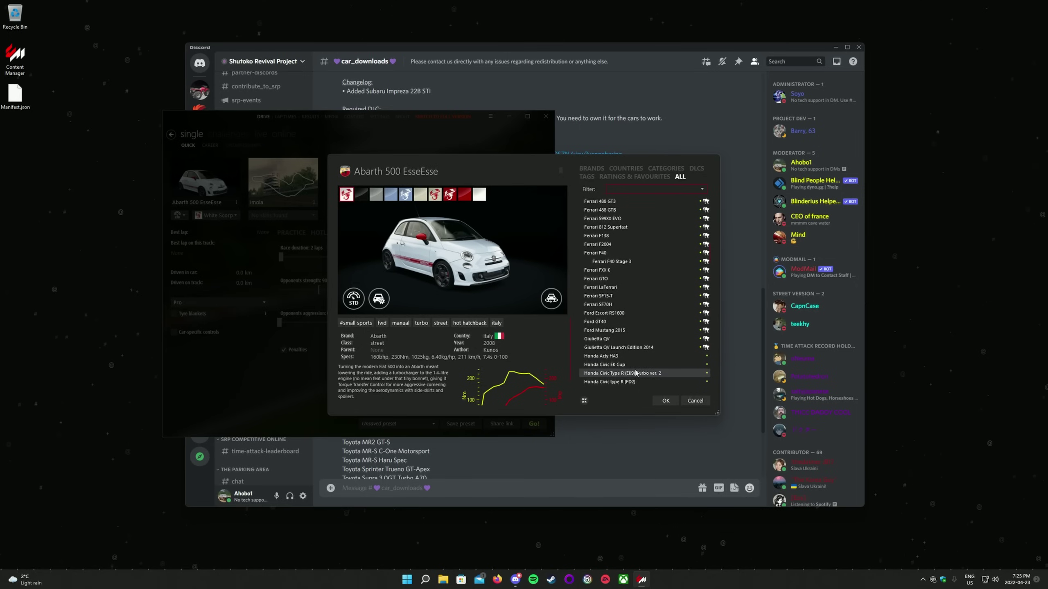
scroll(640, 354, "down", 1)
left_click(638, 355)
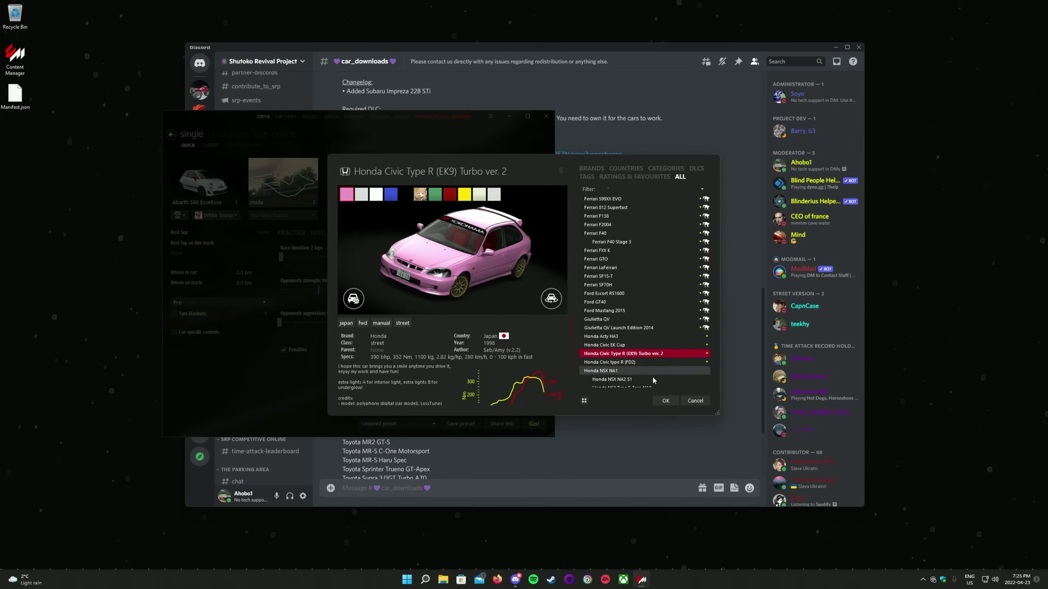
left_click(665, 400)
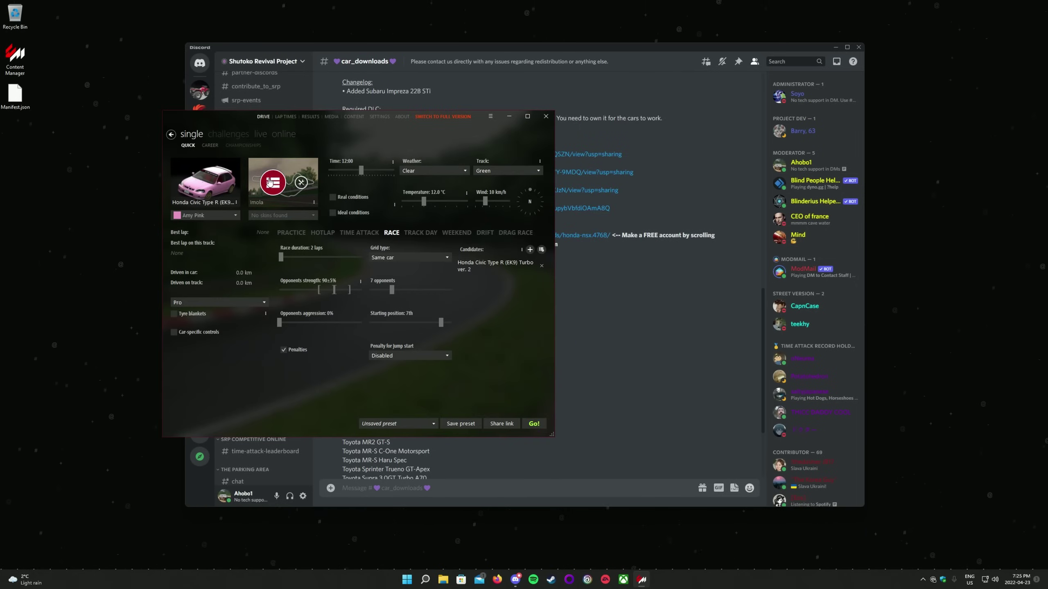
Choose the Shutoko Revival Project 0.9.1 track with the Tatsumi PA layout
left_click(268, 180)
left_click(660, 185)
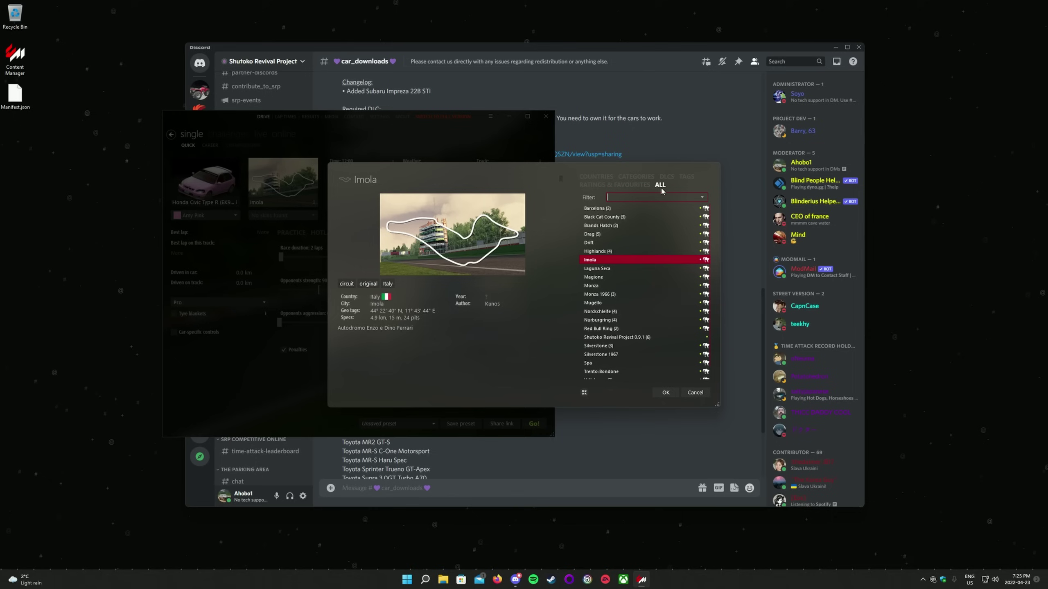
left_click(639, 337)
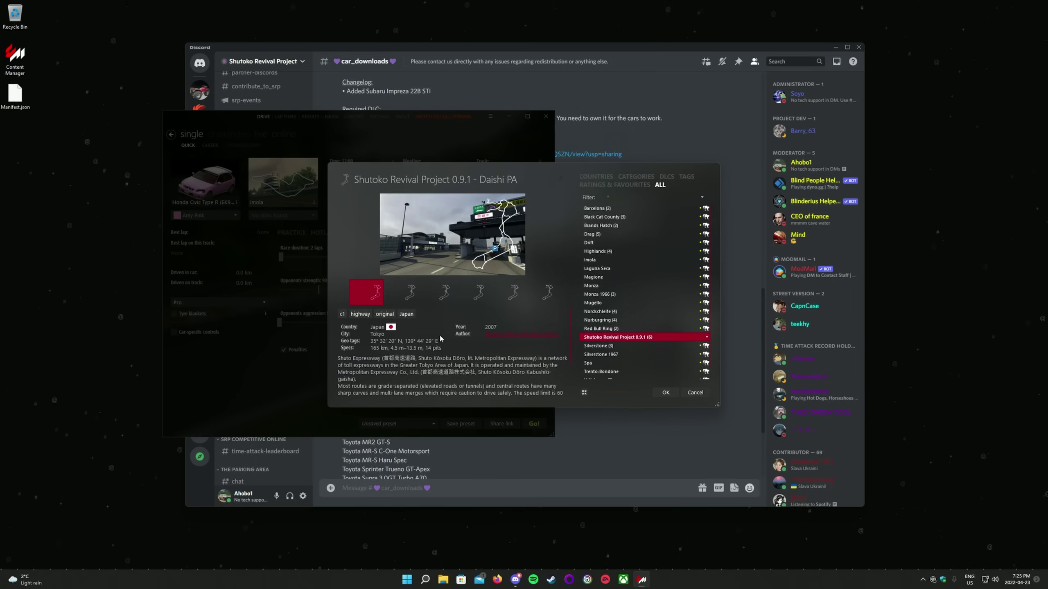
left_click(510, 293)
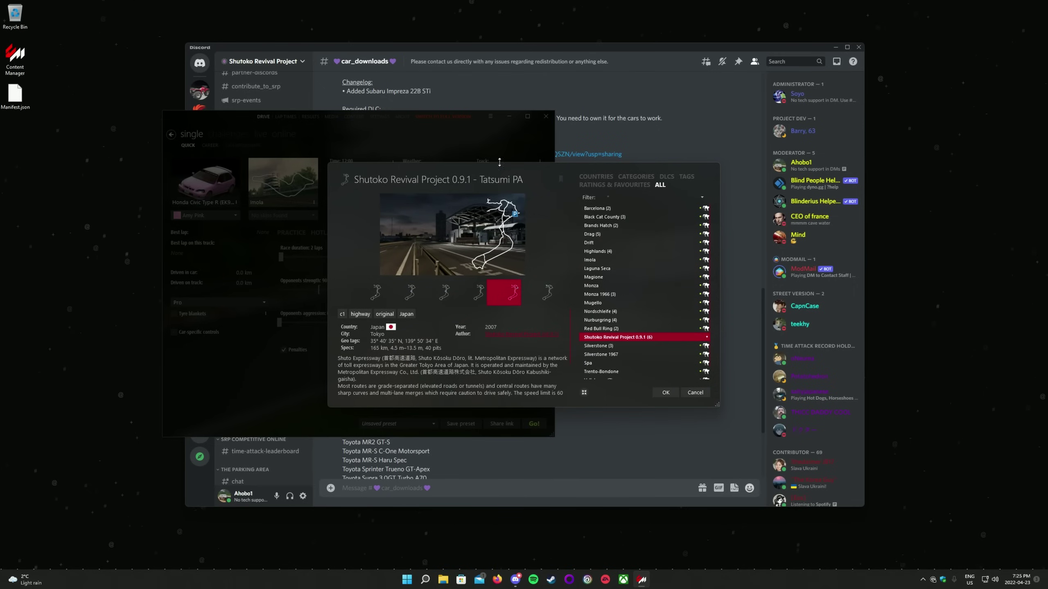
left_click(665, 393)
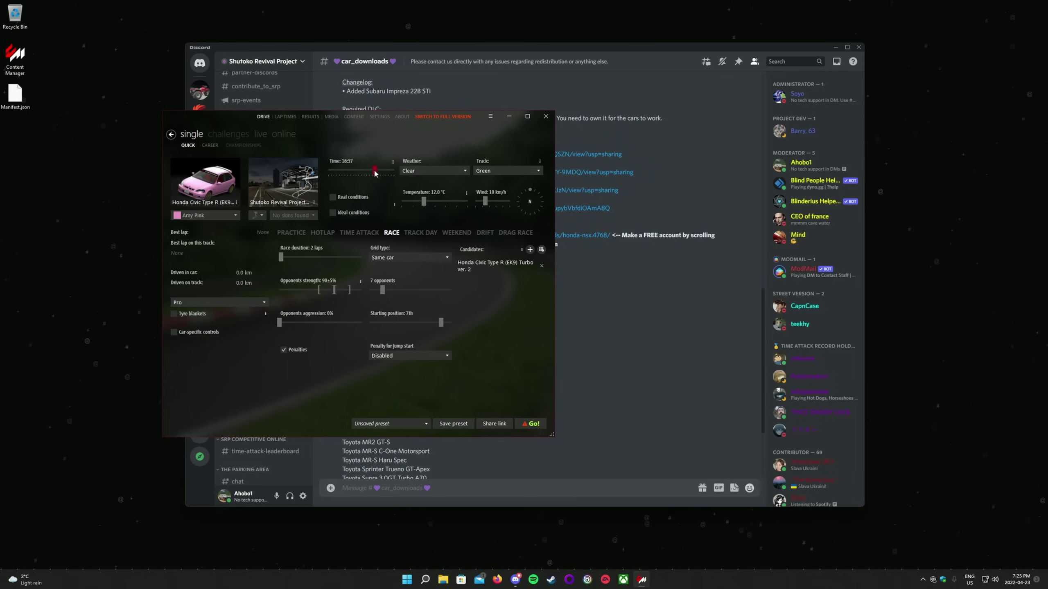
Set the session time to 21:00 with Clear weather and choose the Practice mode
left_click(417, 170)
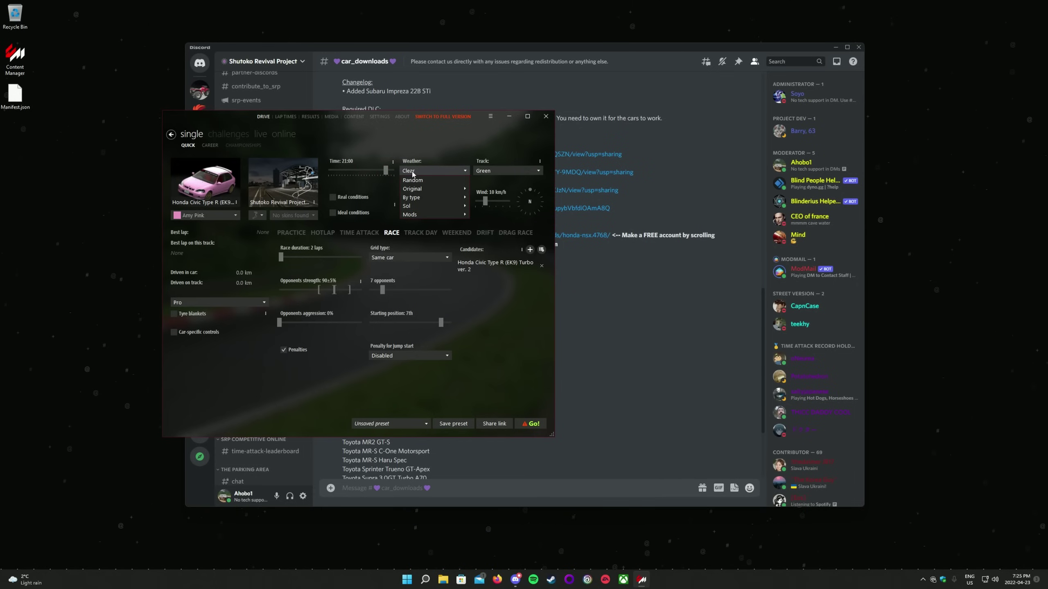
left_click(457, 171)
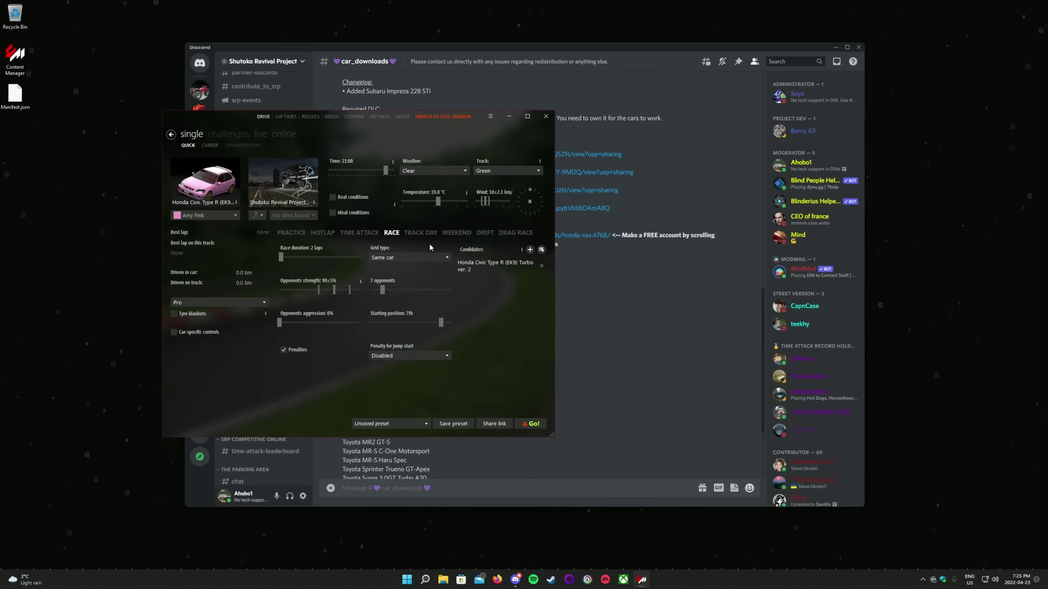
left_click(292, 234)
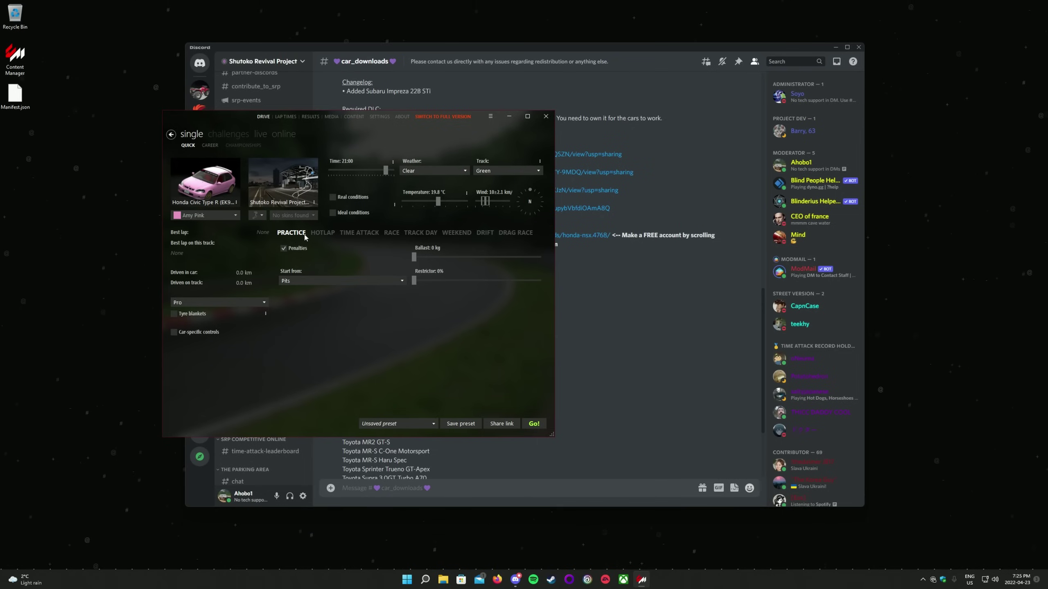
Set mechanical damage to 0% and tyre wear to 0x, turn off penalties, and start the practice session
mouse_move(265, 312)
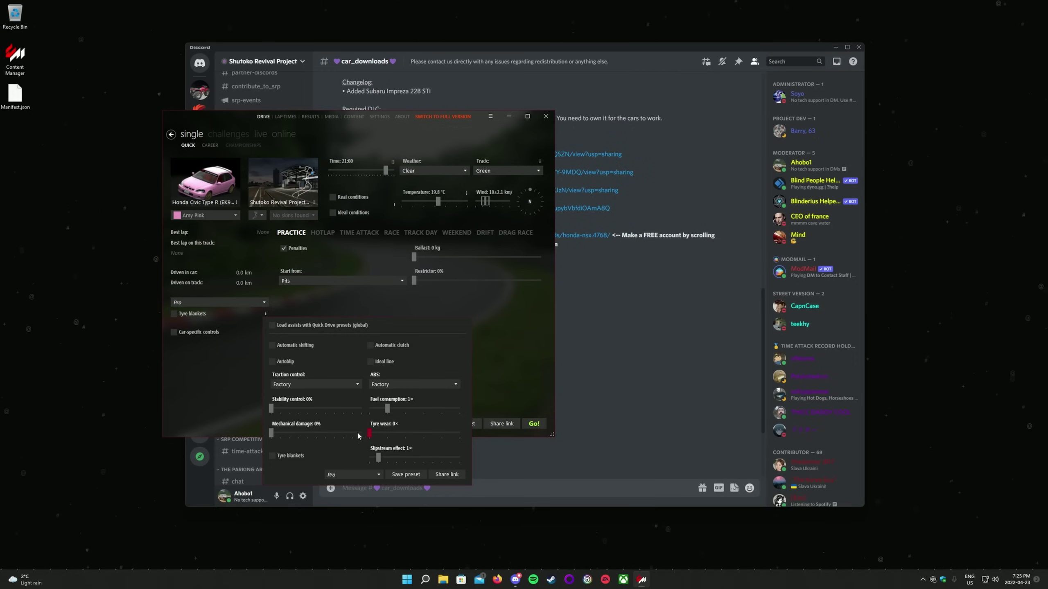
left_click(381, 410)
left_click(471, 312)
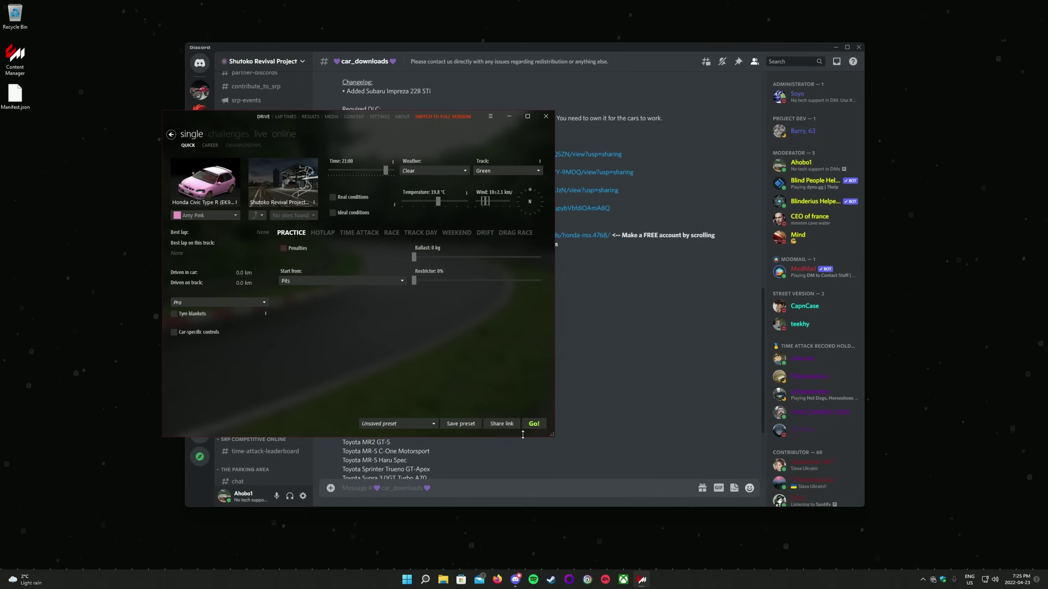
left_click(534, 427)
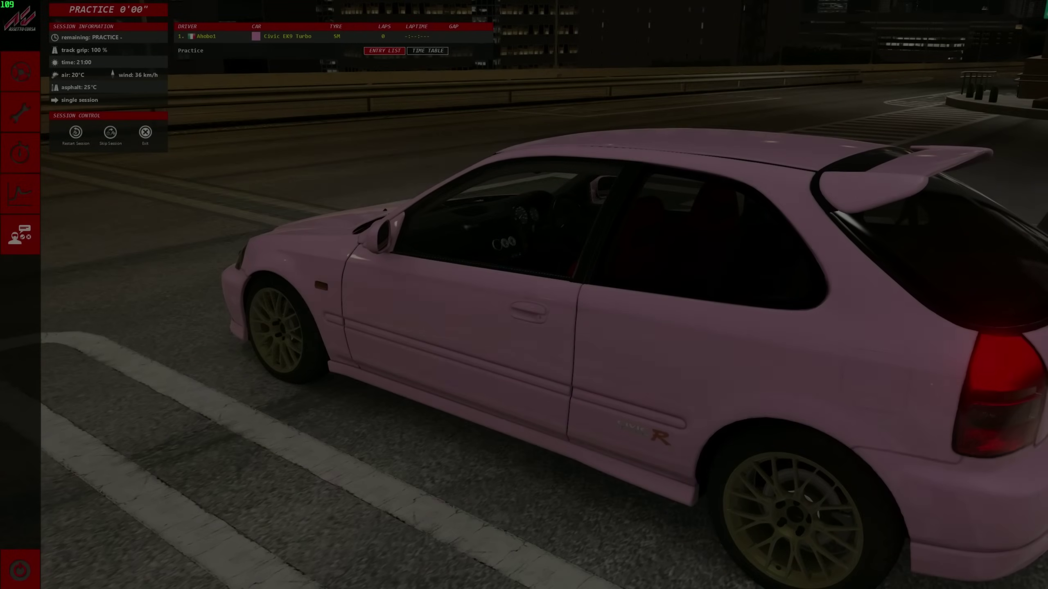
Start driving the Civic from the pits in the practice session
left_click(19, 68)
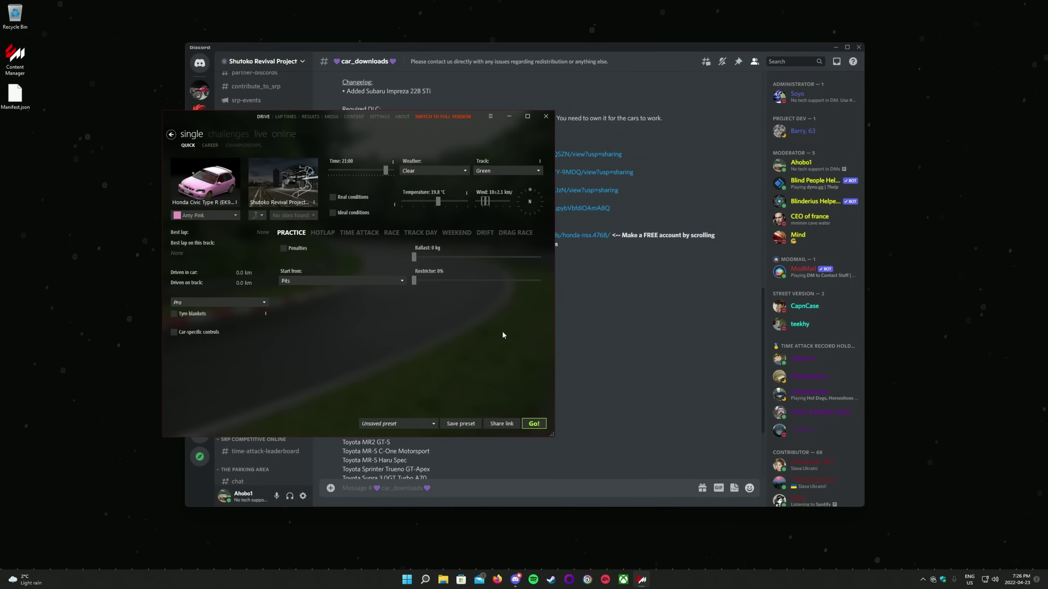
Switch to Discord and read the multiplayer server rules in the ac_server_info channel
left_click(649, 321)
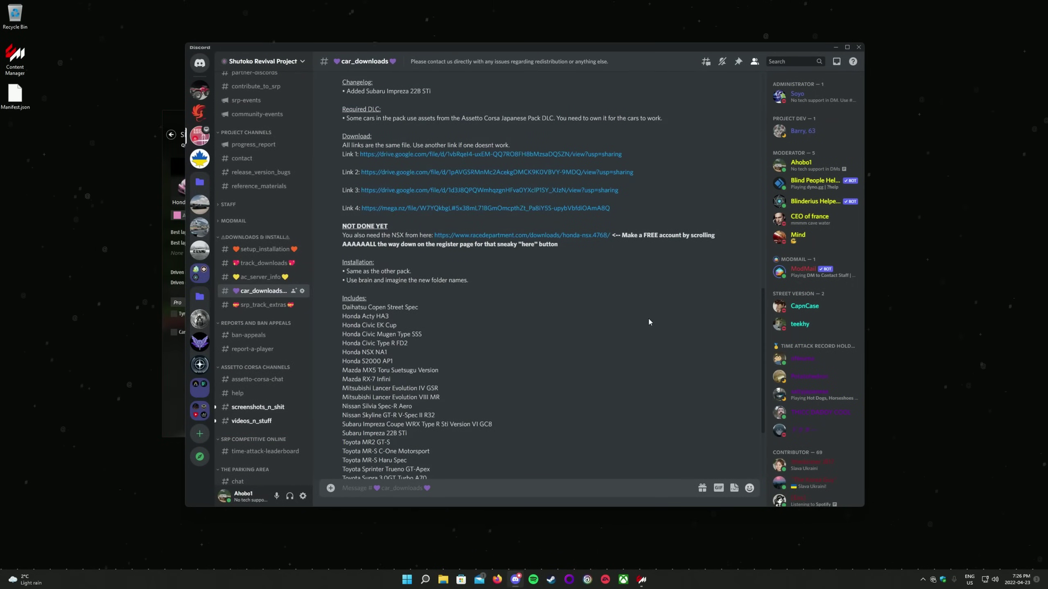
left_click(252, 277)
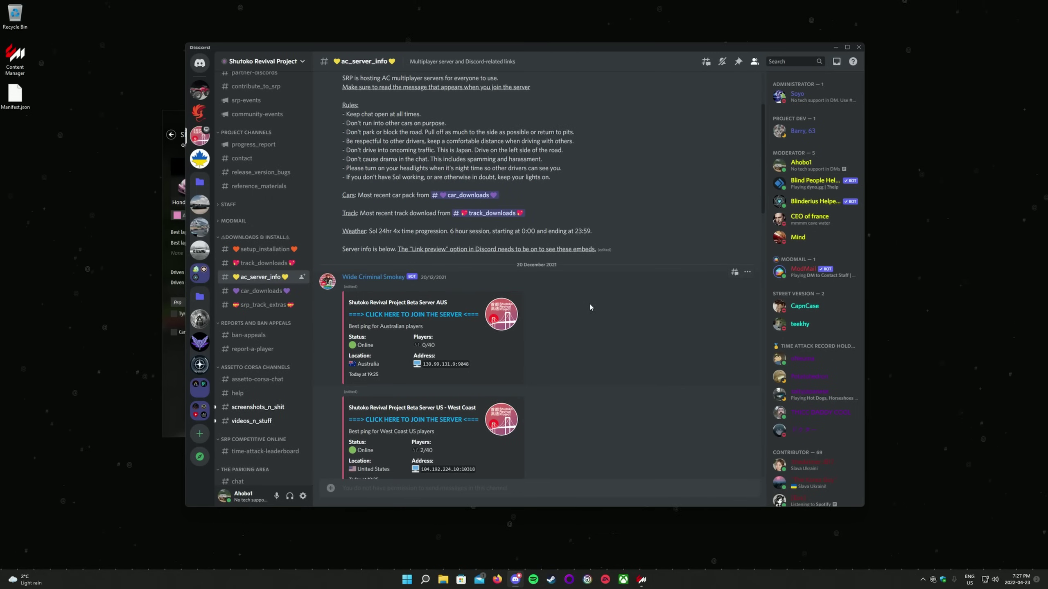
scroll(590, 305, "up", 3)
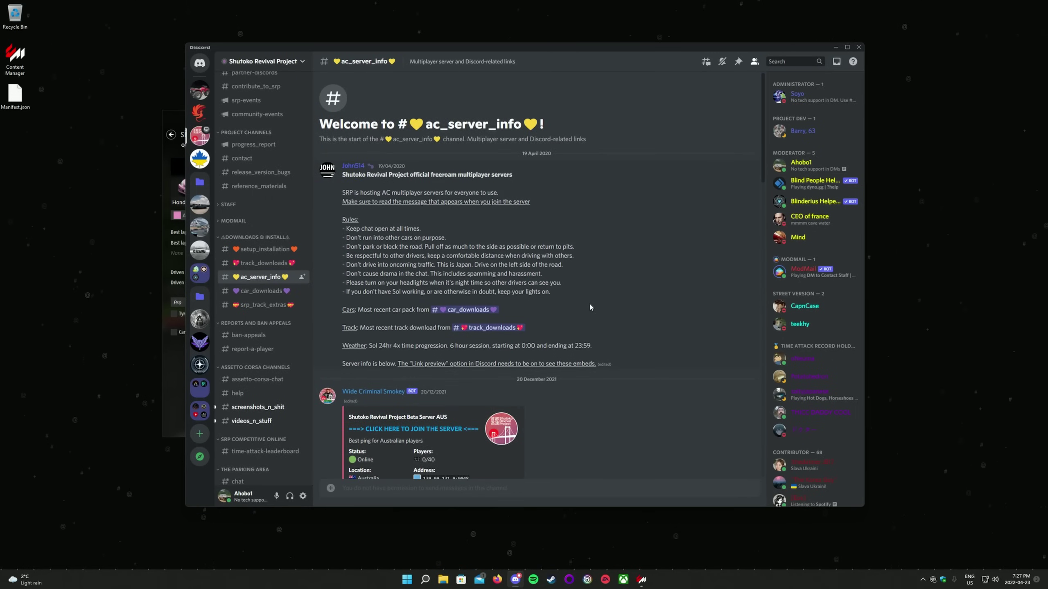
left_click_drag(342, 220, 549, 303)
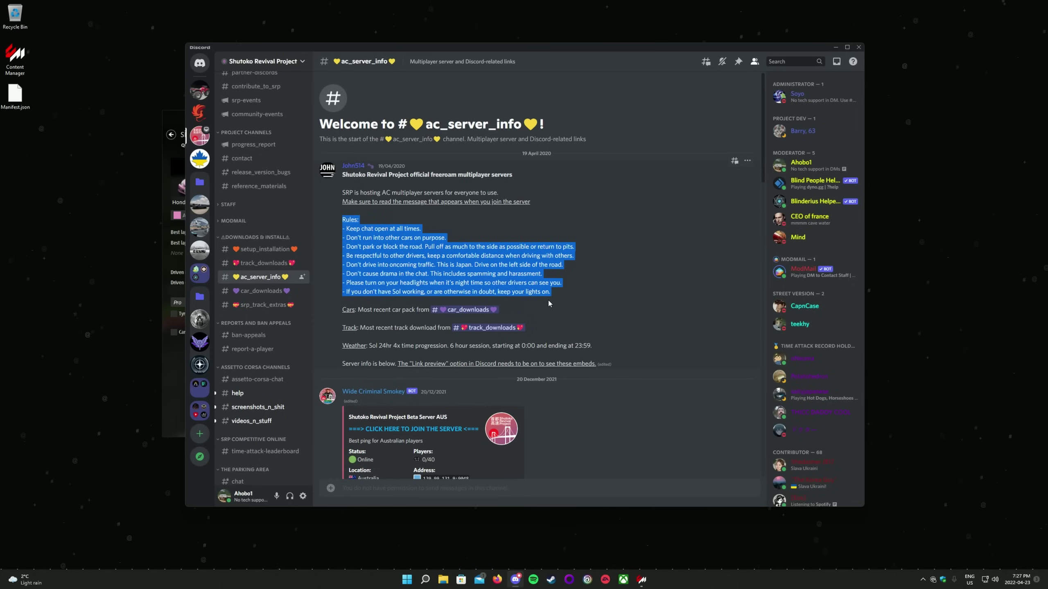
left_click(662, 332)
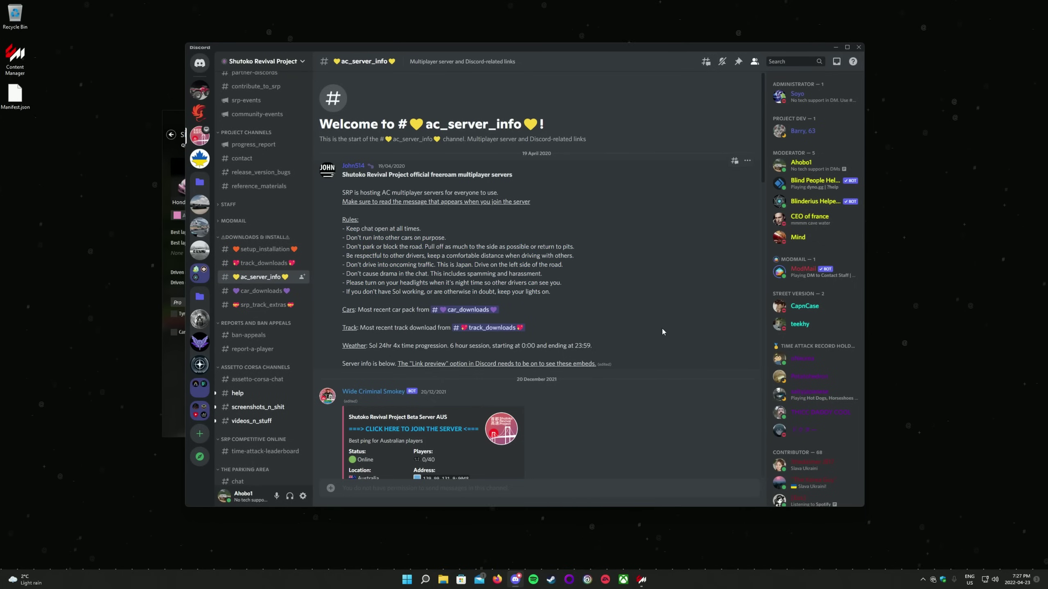
Look through the Shutoko Revival Project beta servers listed in the channel, including the C1 Time Attack server
scroll(458, 381, "down", 5)
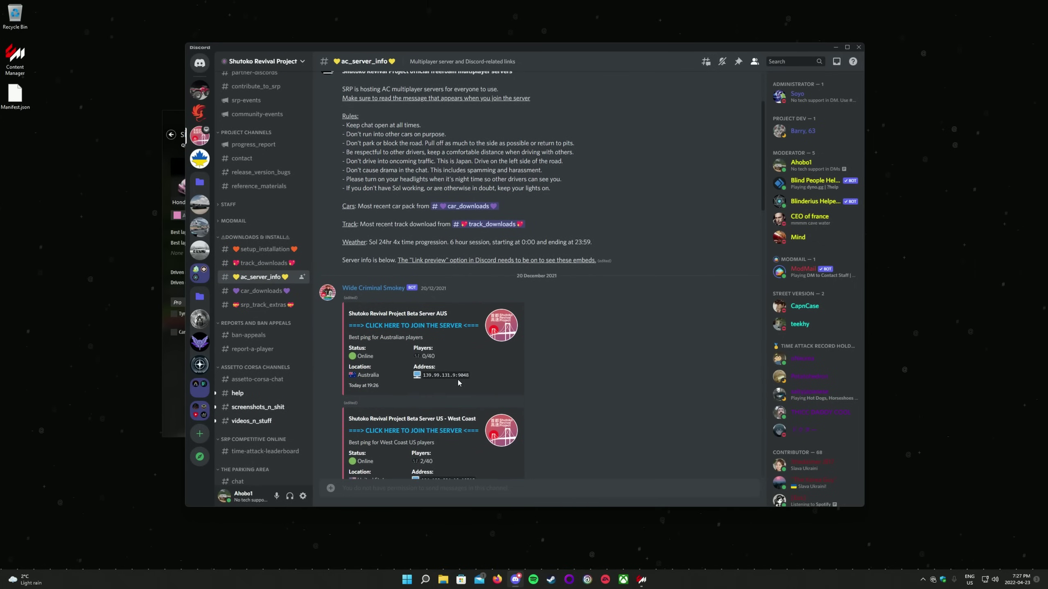
scroll(458, 380, "down", 7)
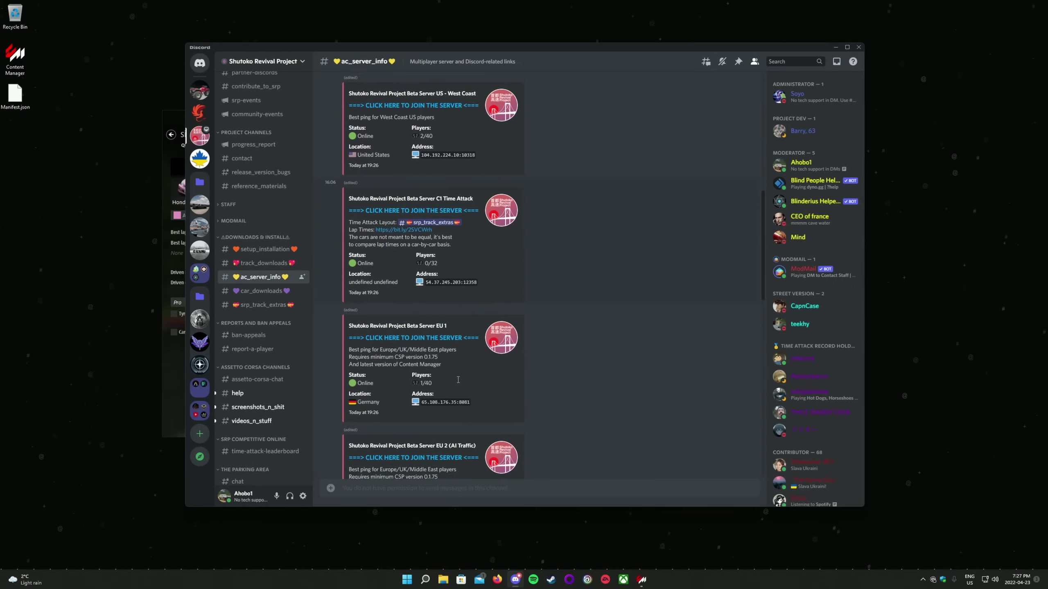
scroll(456, 382, "down", 10)
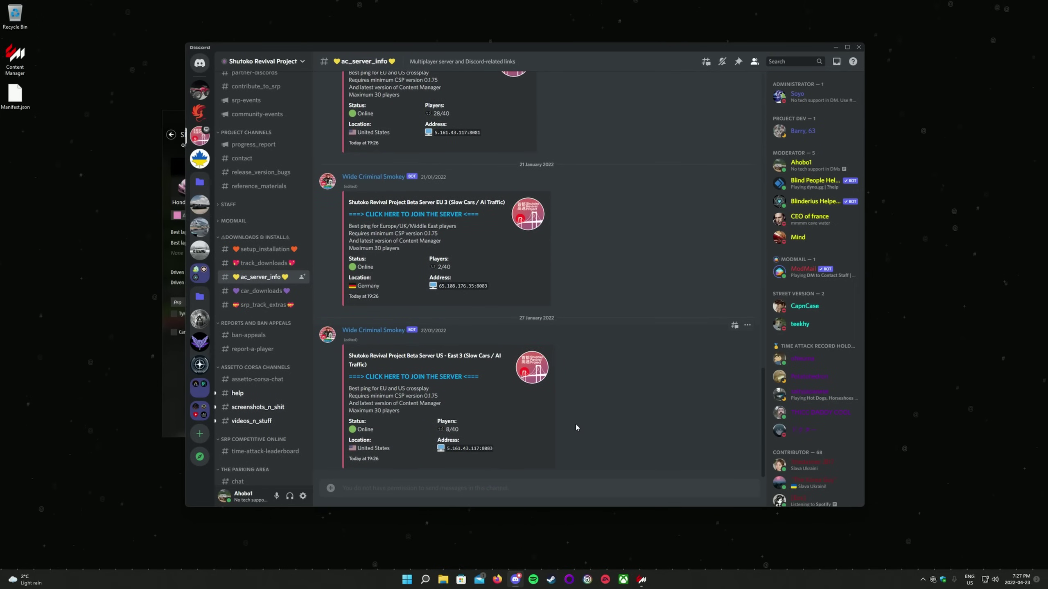
scroll(586, 449, "up", 2)
scroll(587, 449, "down", 2)
scroll(586, 449, "up", 6)
scroll(586, 449, "up", 15)
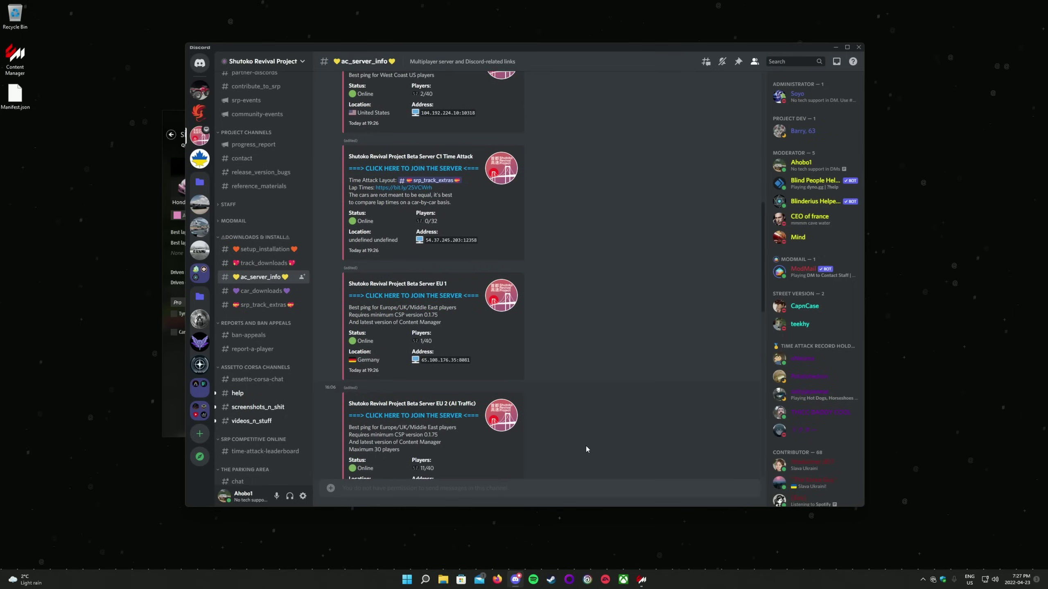
scroll(586, 449, "up", 1)
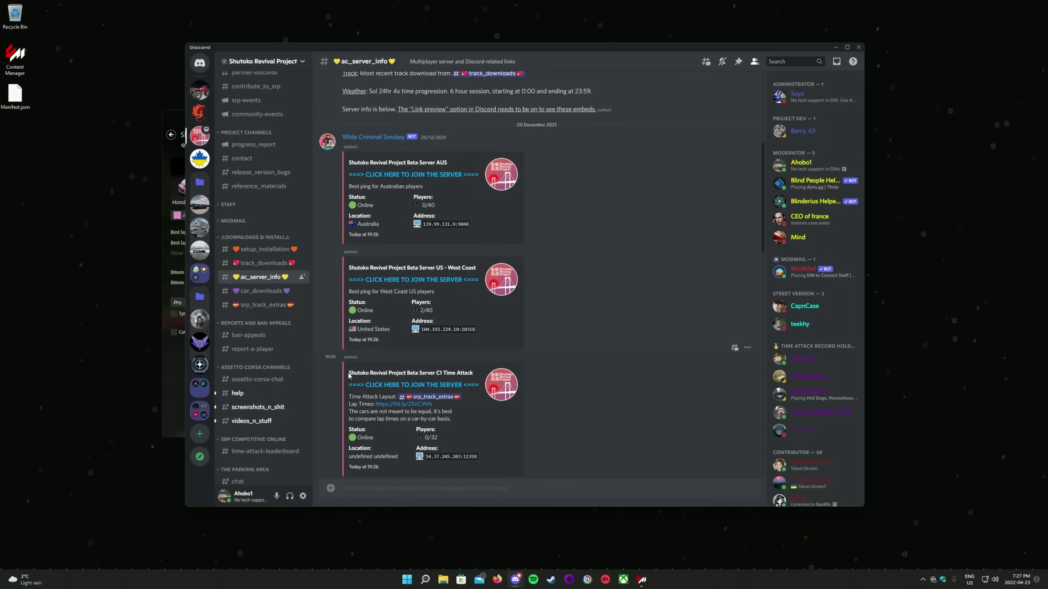
left_click_drag(349, 373, 473, 373)
left_click(596, 340)
Join the Shutoko Revival Project Beta Server US - West Coast with the Civic Type R (EK9) Turbo ver. 2
left_click(428, 281)
left_click(561, 304)
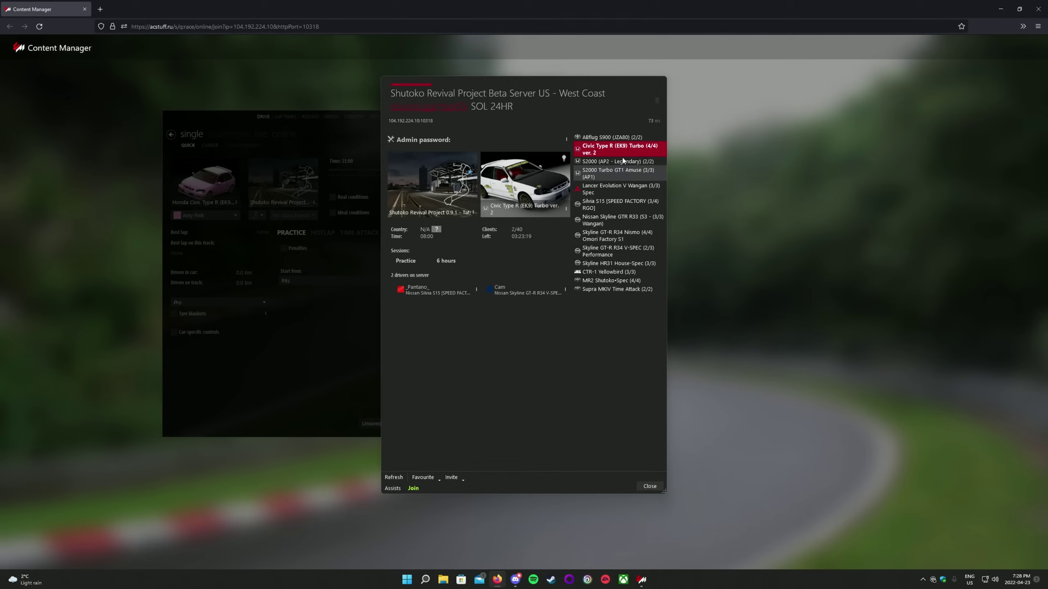
left_click(412, 488)
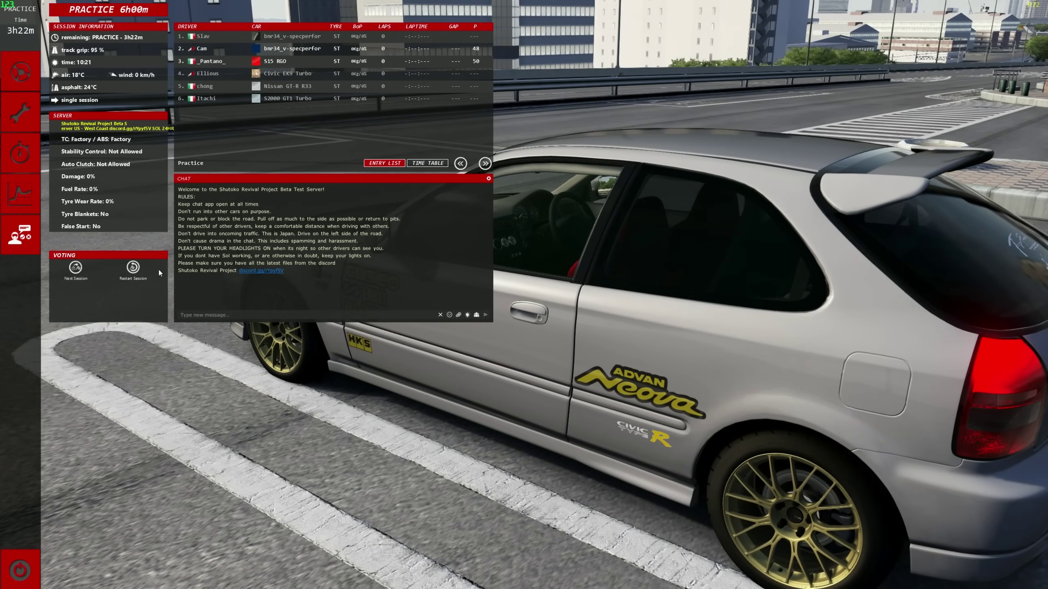
View the car setup in the pits, and start driving on the multiplayer server
left_click(24, 120)
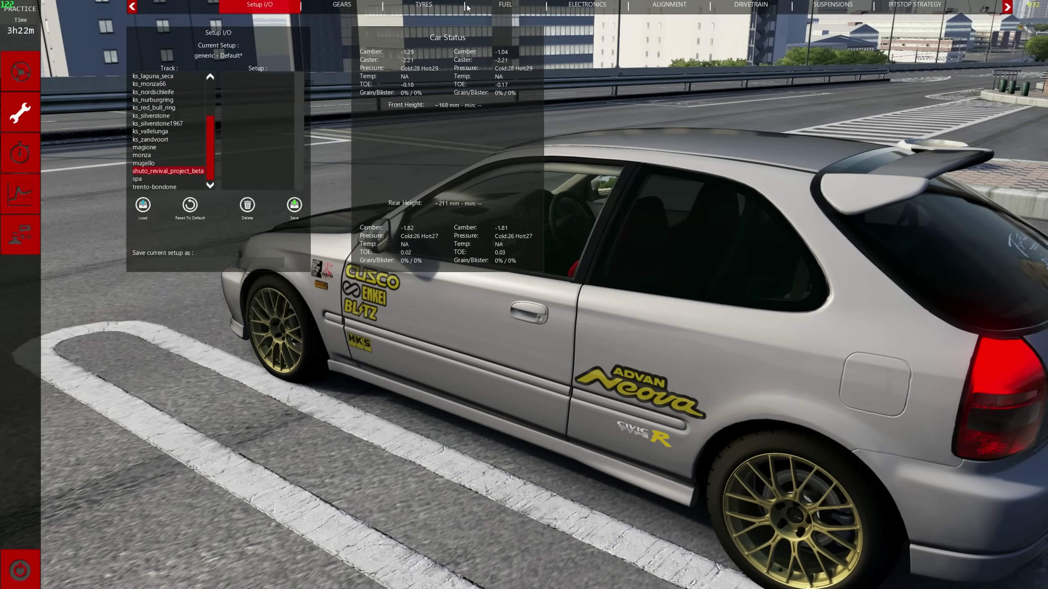
left_click(14, 70)
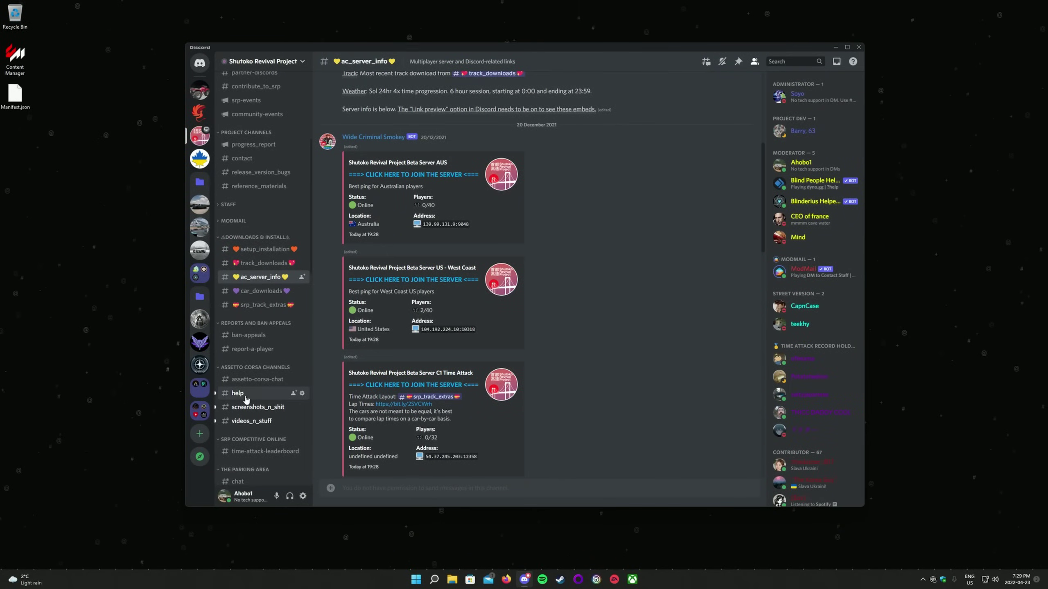
In Discord, open the help channel's pinned messages and read the bot commands list
left_click(240, 393)
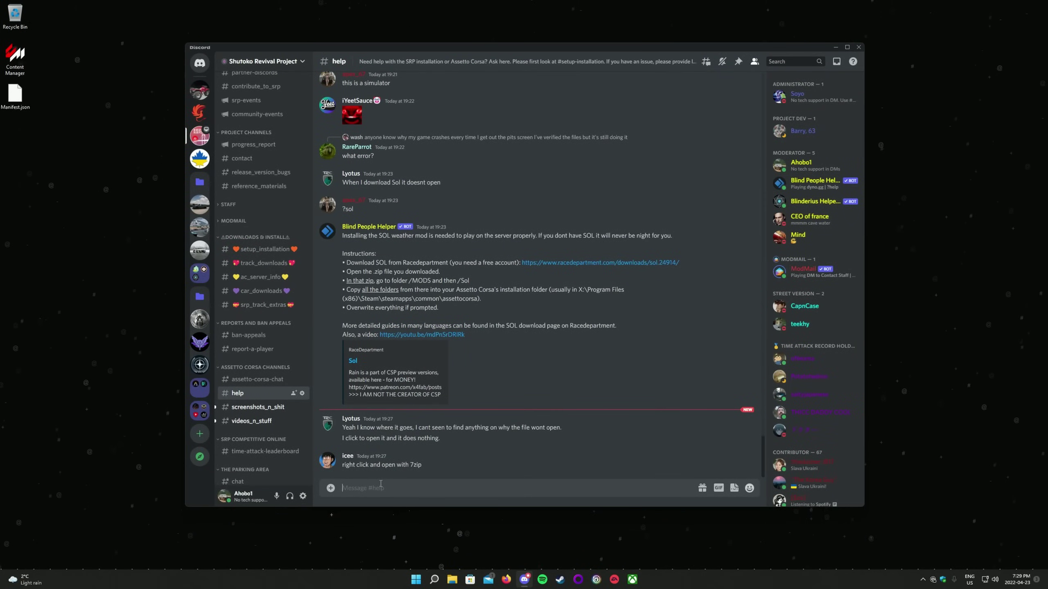
left_click(738, 63)
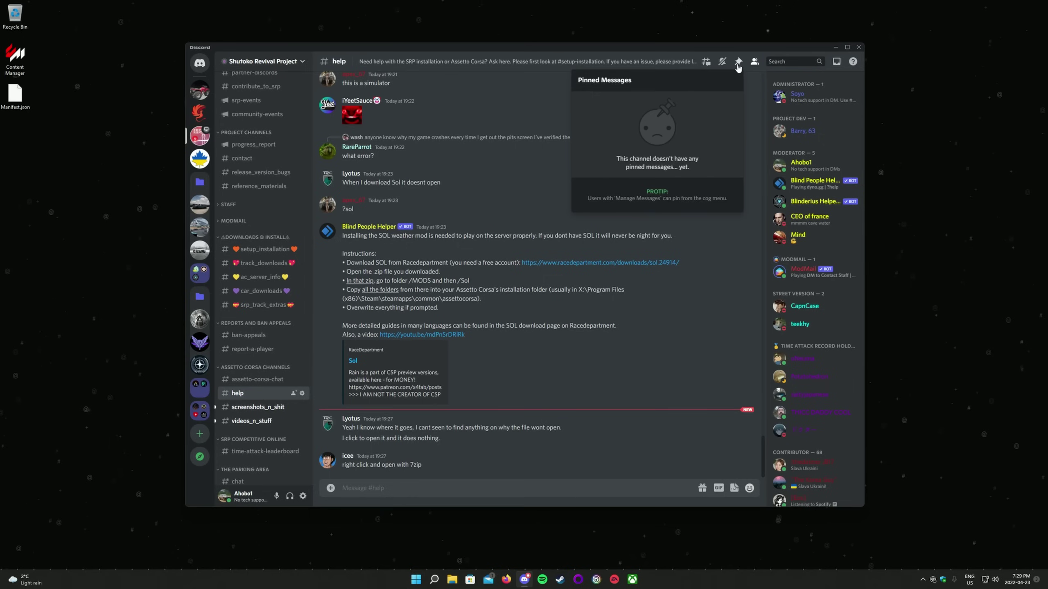
scroll(653, 307, "down", 8)
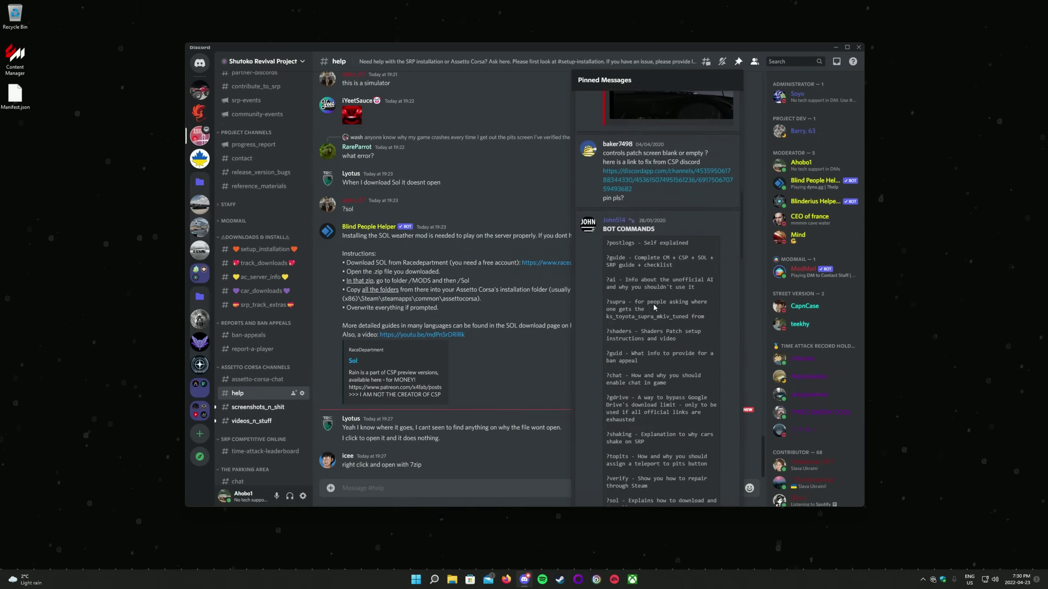
Write the message "My game is crashing!@" in the help channel
left_click(401, 487)
type("My c")
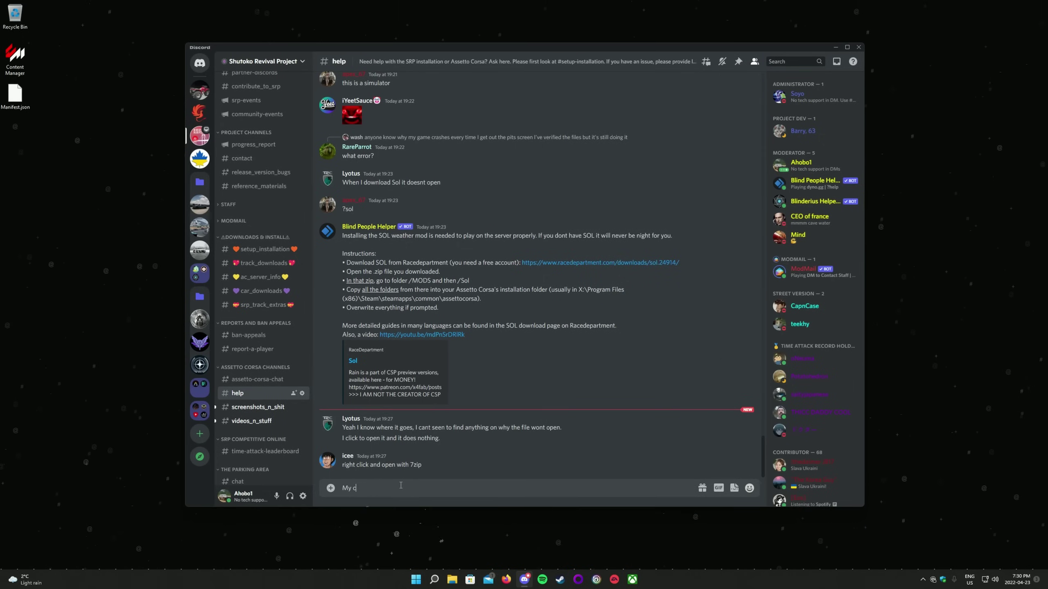
type("ame is crashing!@")
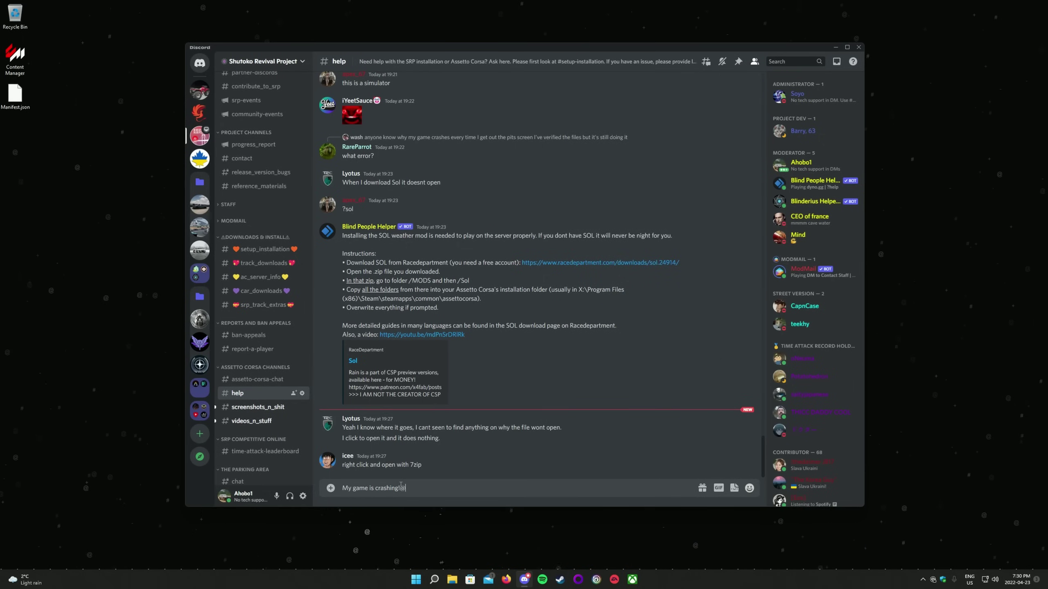